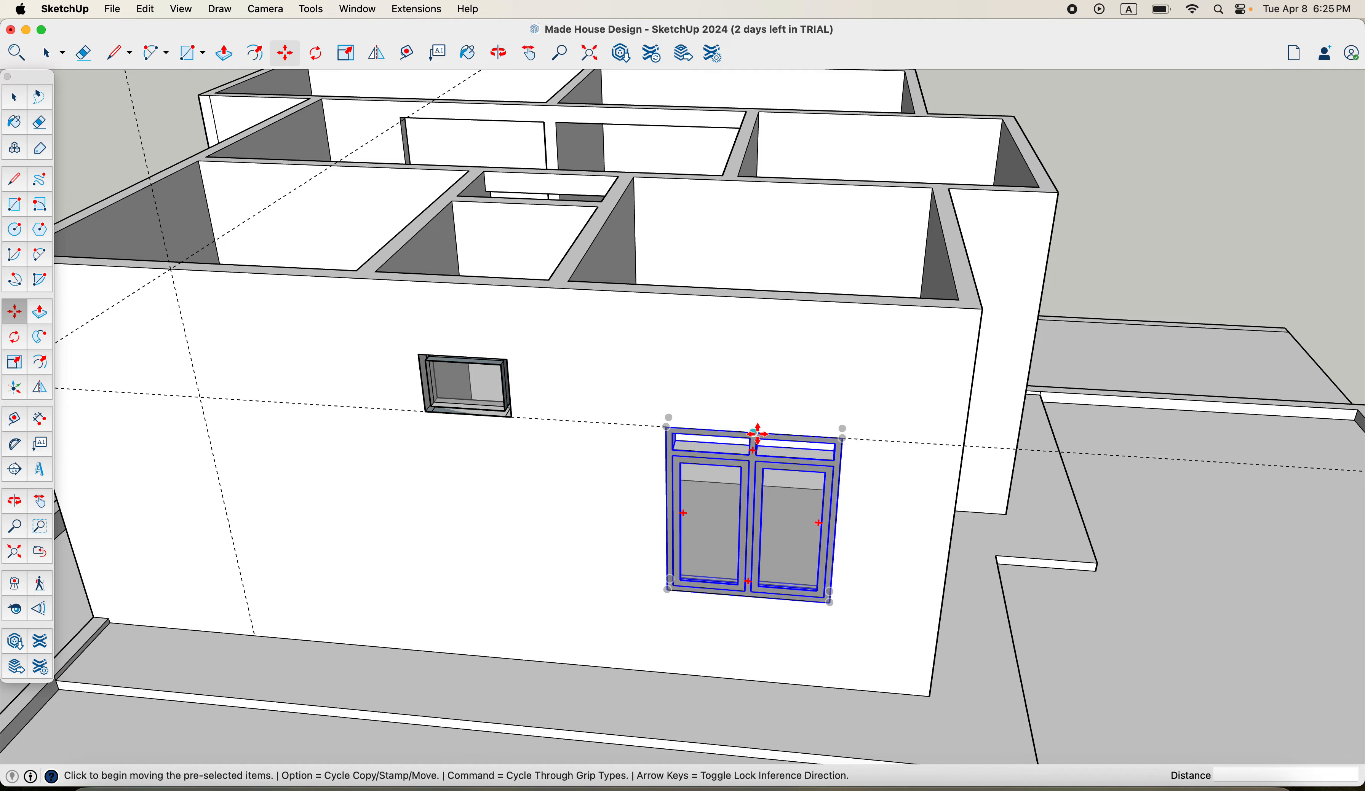
Step: Copy the double window 450 cm along the side wall, placing its top midpoint where the guide lines cross
{"action": "left_click", "coordinate": [756, 433]}
{"action": "key", "text": "alt"}
{"action": "scroll", "coordinate": [511, 467], "scroll_direction": "down", "scroll_amount": 3}
{"action": "middle_click_drag", "start_coordinate": [512, 468], "coordinate": [906, 559], "text": "shift"}
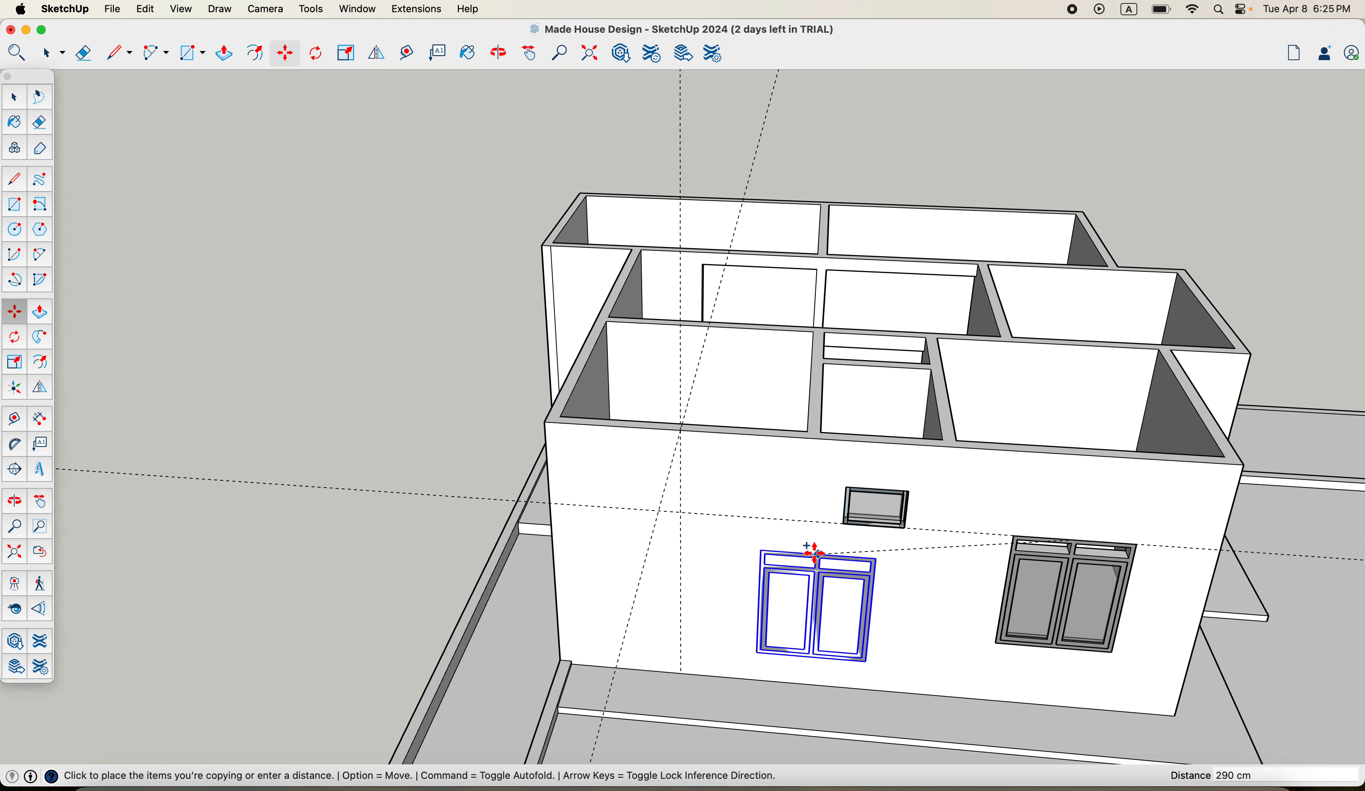
{"action": "scroll", "coordinate": [814, 551], "scroll_direction": "up", "scroll_amount": 3}
{"action": "left_click", "coordinate": [625, 495]}
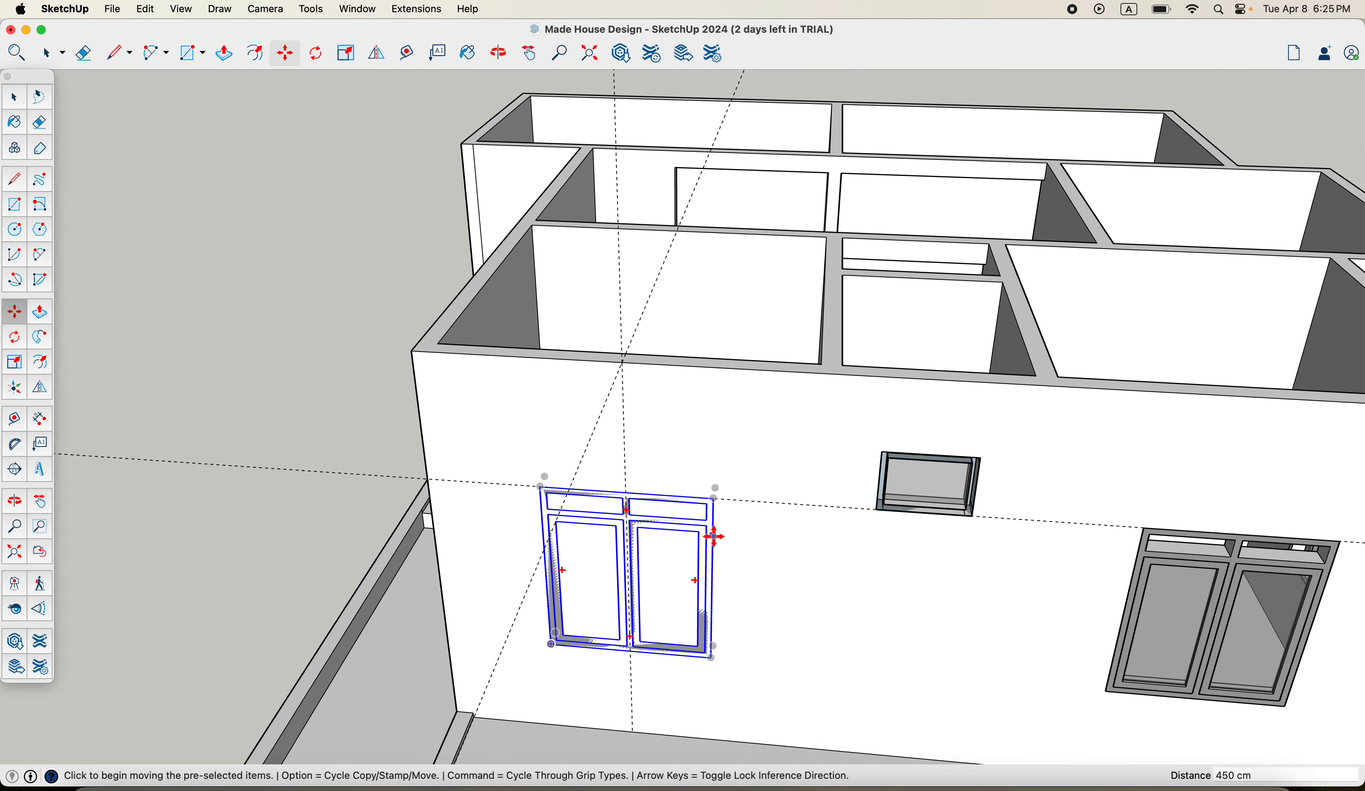
Step: Erase the guide lines crossing the side wall around the copied window
{"action": "scroll", "coordinate": [714, 537], "scroll_direction": "down", "scroll_amount": 5}
{"action": "scroll", "coordinate": [698, 560], "scroll_direction": "up", "scroll_amount": 4}
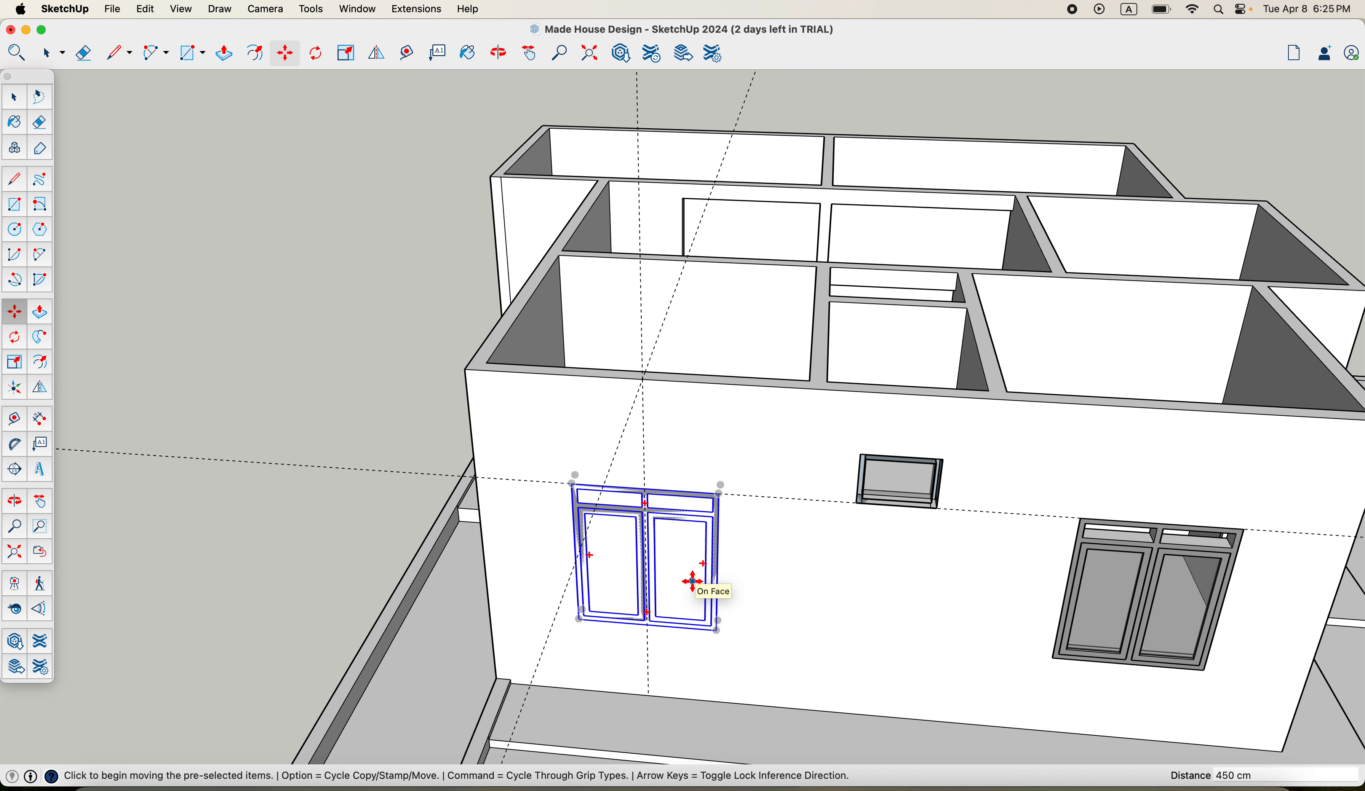
{"action": "key", "text": "e"}
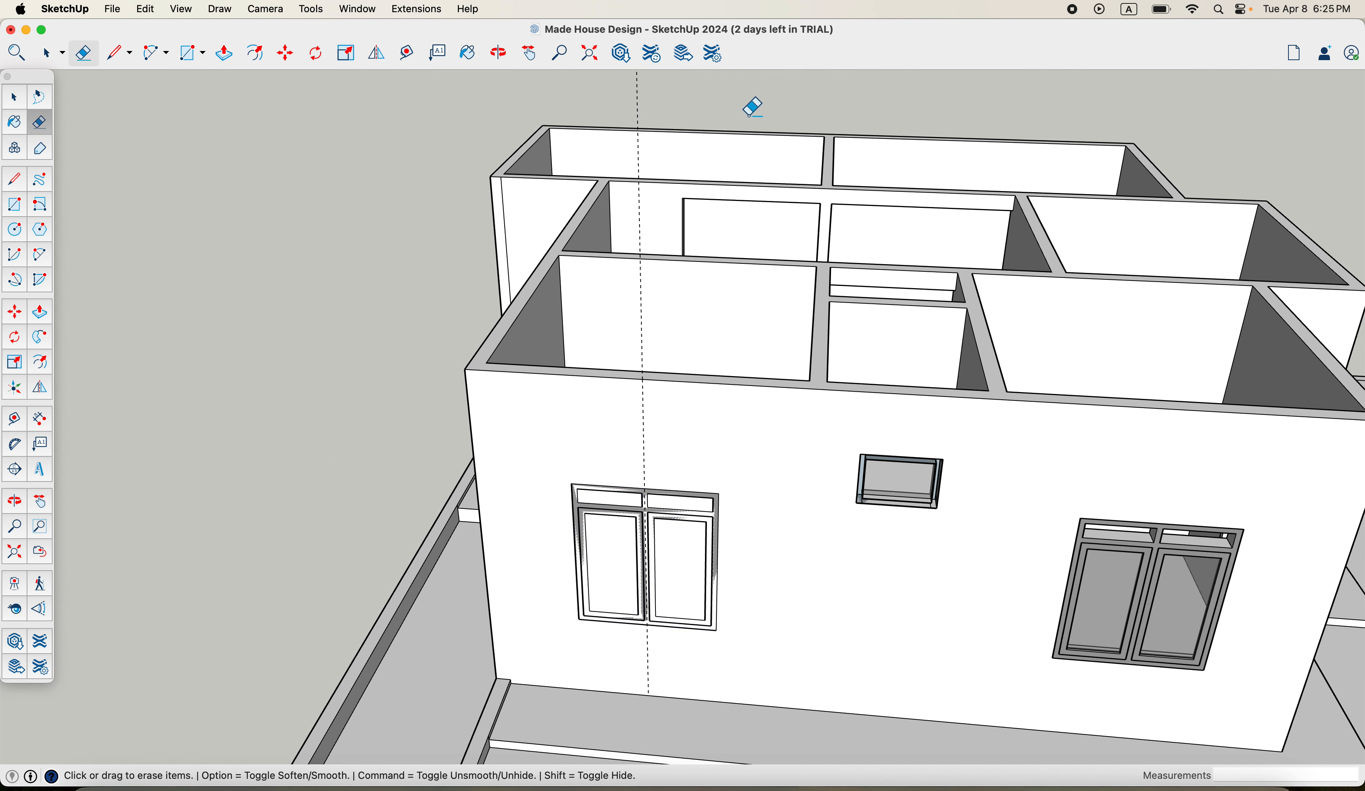
{"action": "middle_click_drag", "start_coordinate": [652, 443], "coordinate": [618, 481]}
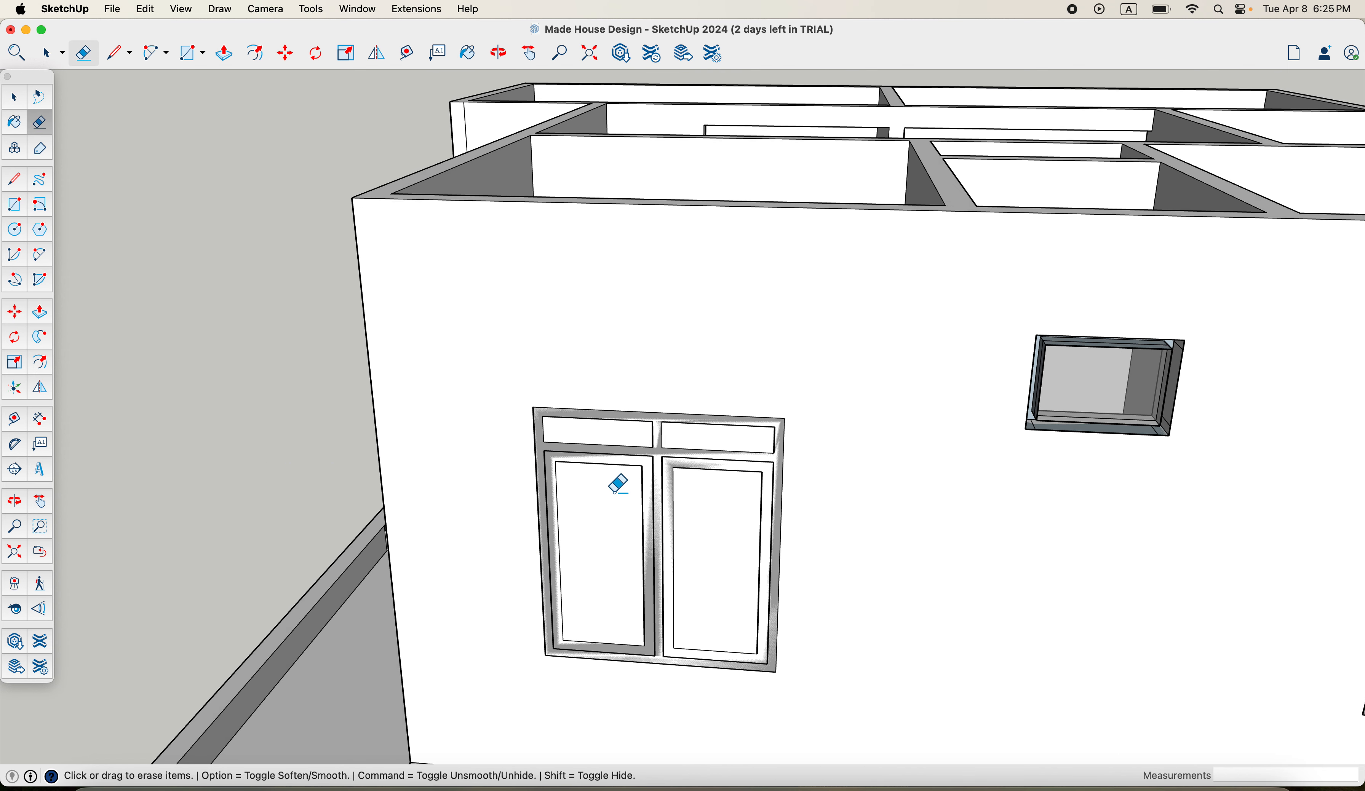
Step: Outline the copied window with a 155 × 135 cm rectangle and push the face 15 cm through the wall
{"action": "key", "text": "r"}
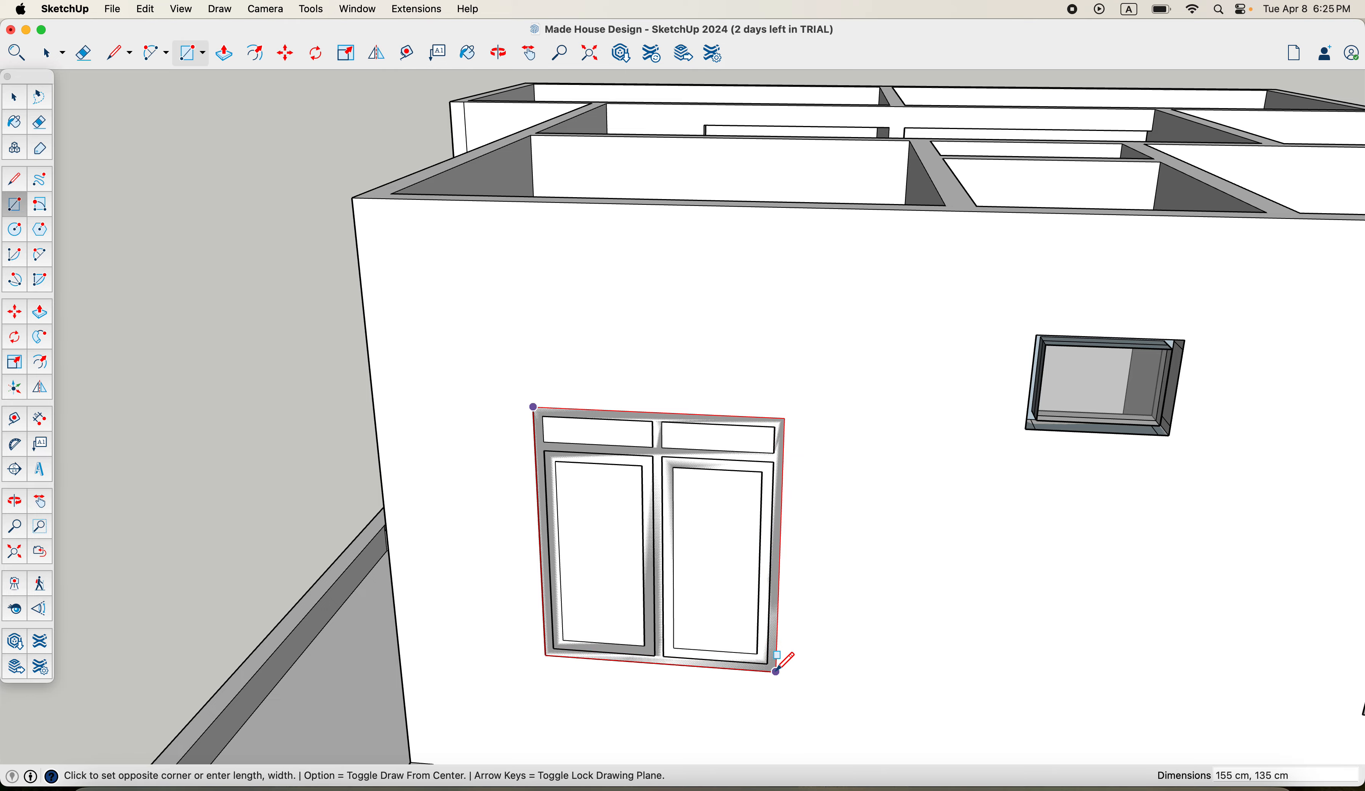
{"action": "key", "text": "p"}
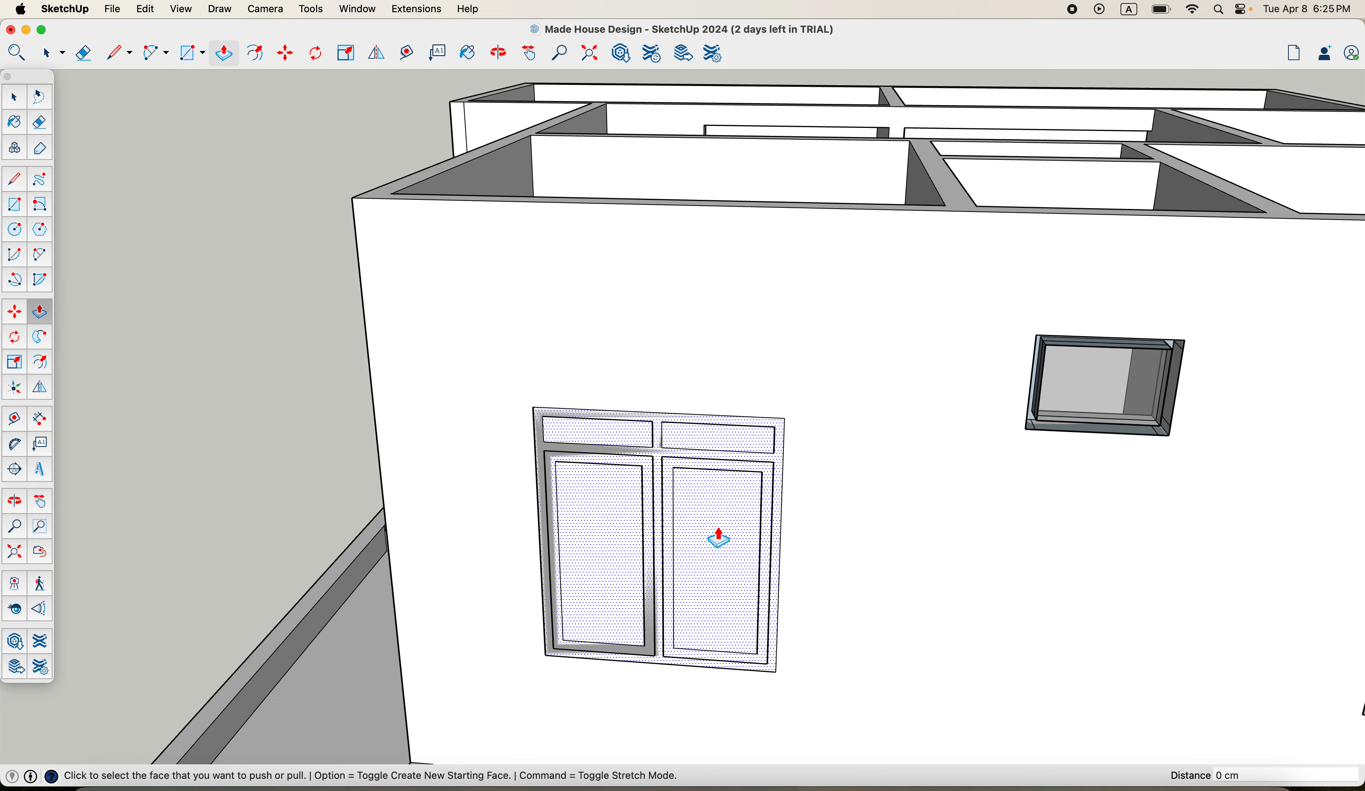
{"action": "left_click", "coordinate": [717, 530]}
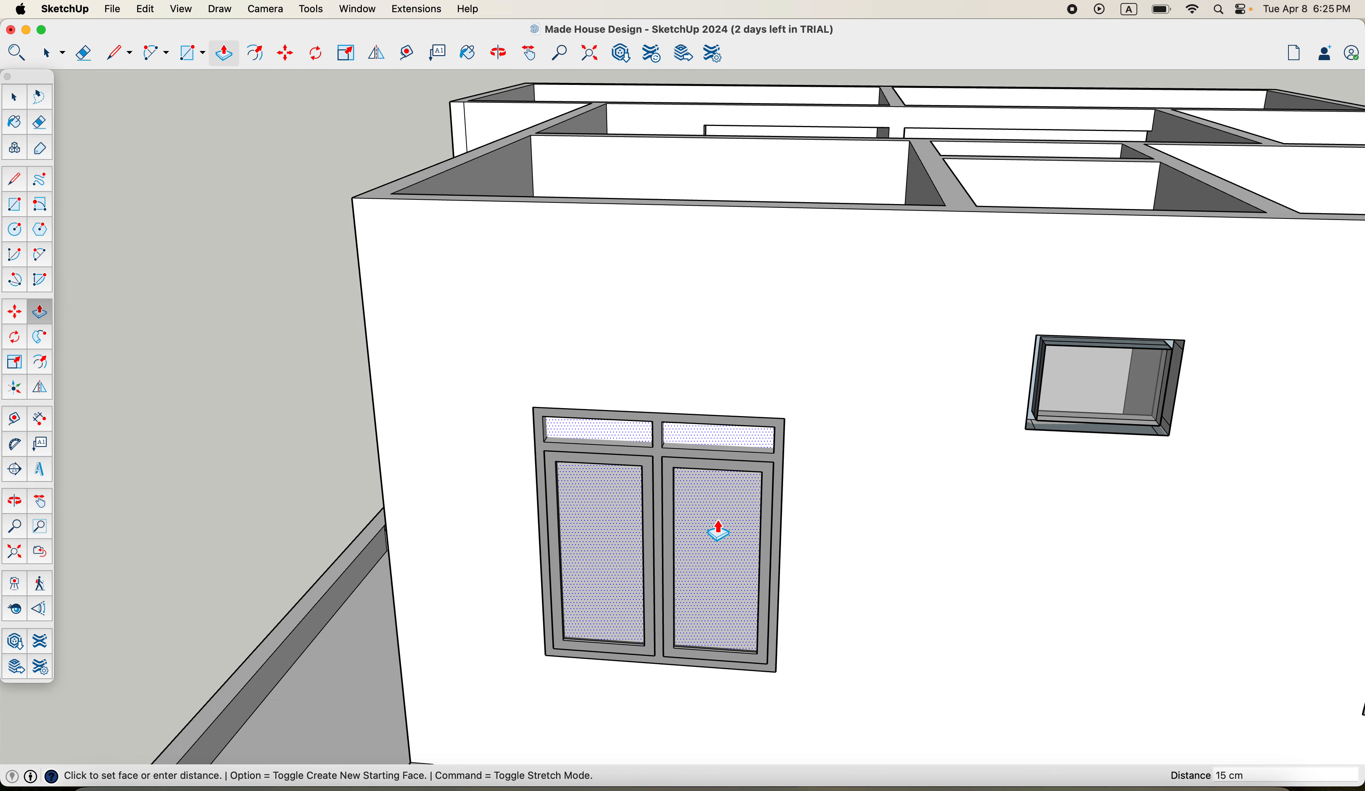
Step: Examine the front of the house with its windows and wooden entrance door
{"action": "scroll", "coordinate": [760, 571], "scroll_direction": "down", "scroll_amount": 8}
{"action": "middle_click_drag", "start_coordinate": [801, 605], "coordinate": [779, 578]}
{"action": "scroll", "coordinate": [870, 587], "scroll_direction": "up", "scroll_amount": 3}
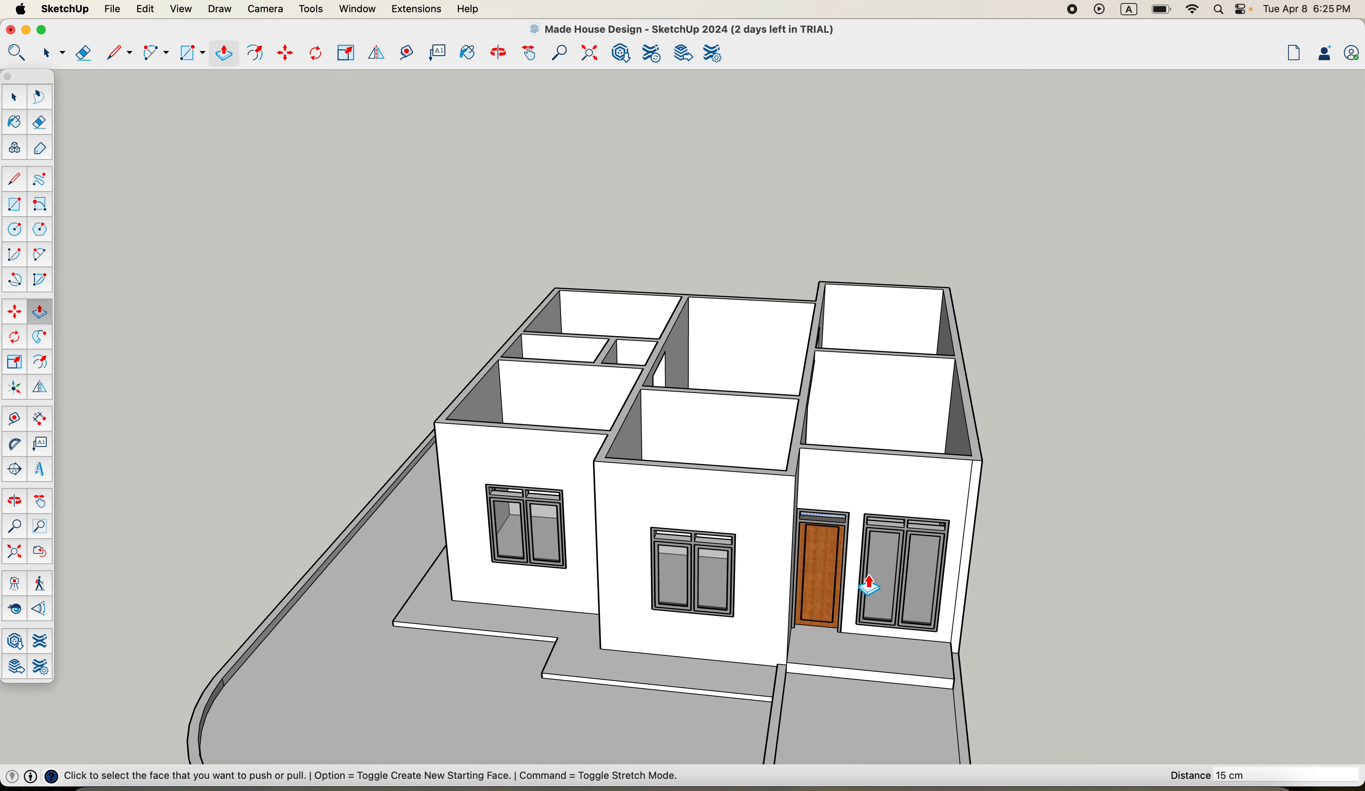
{"action": "scroll", "coordinate": [870, 586], "scroll_direction": "up", "scroll_amount": 5}
{"action": "key", "text": "space"}
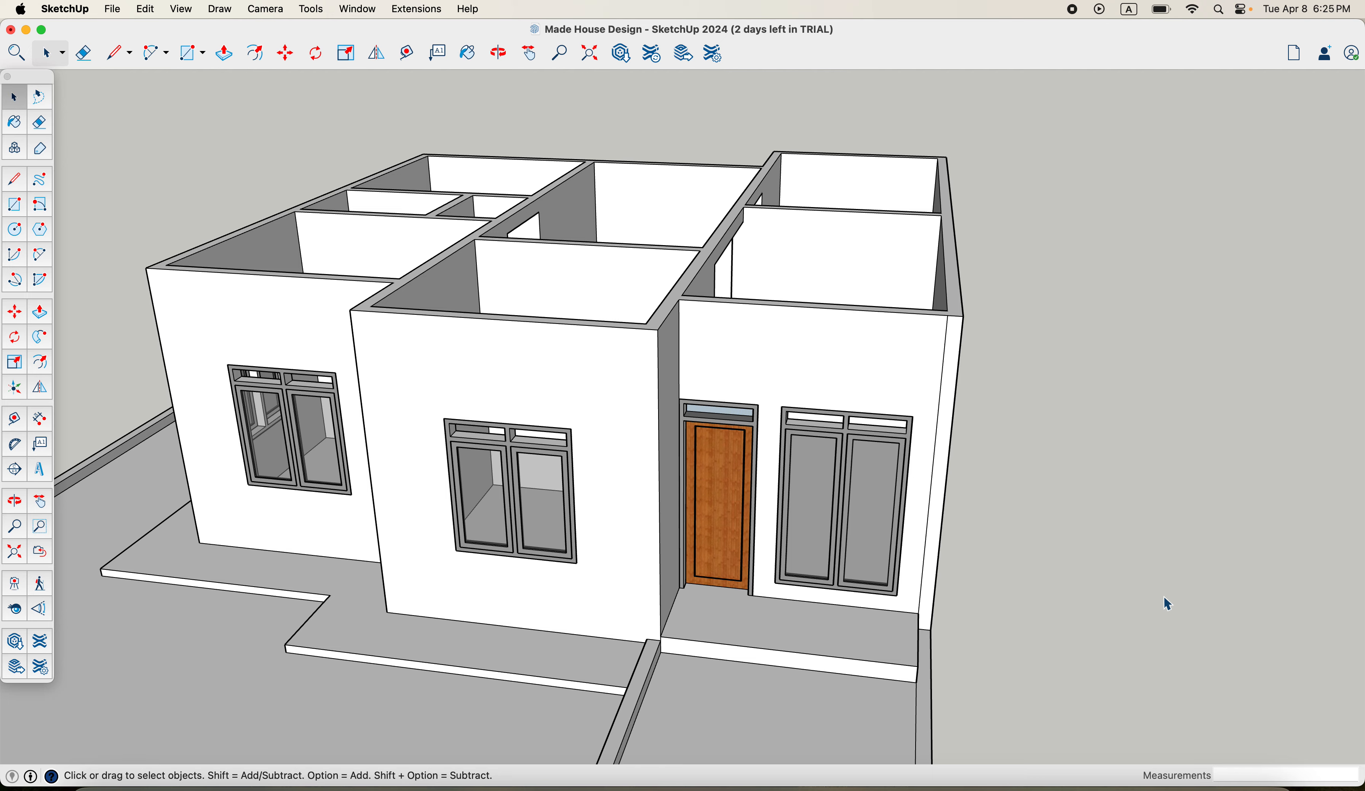
{"action": "middle_click_drag", "start_coordinate": [1163, 603], "coordinate": [807, 575]}
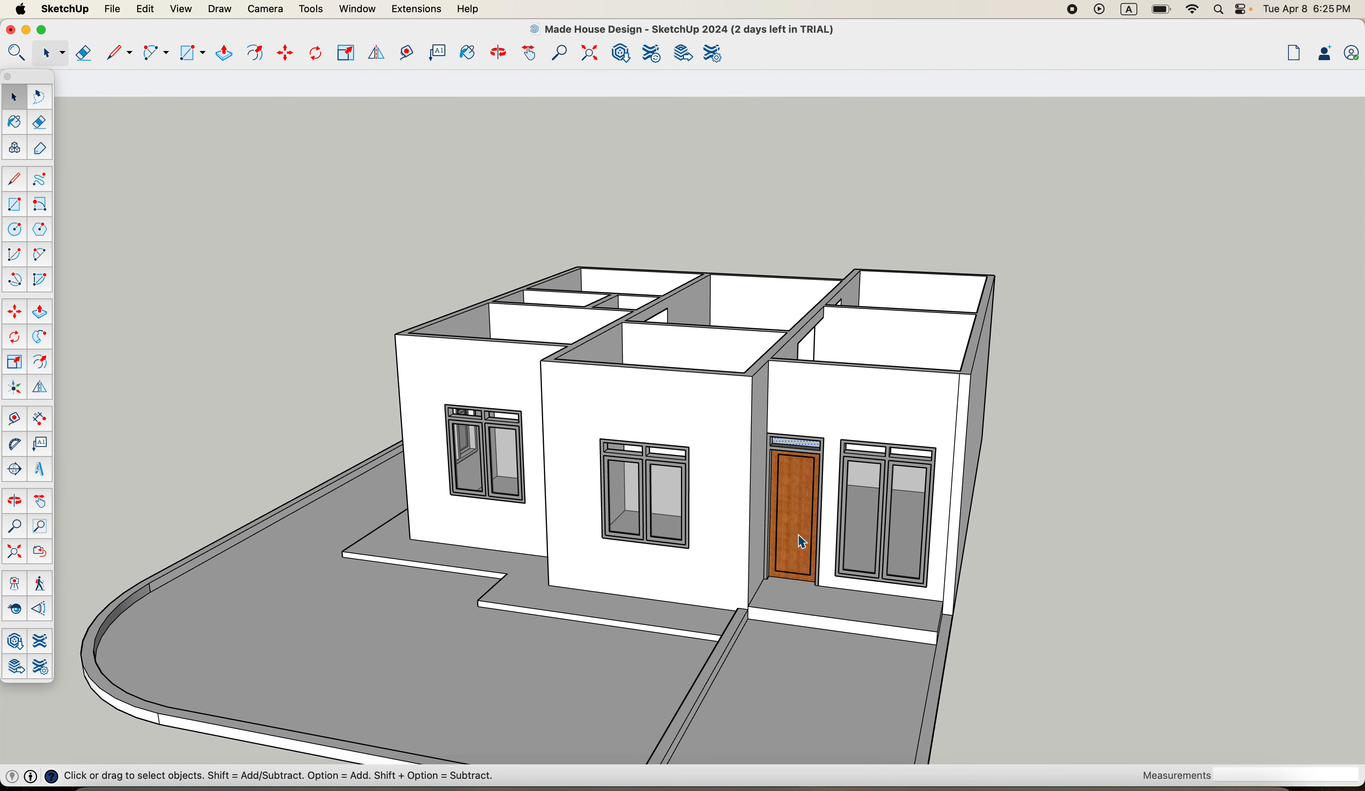
{"action": "middle_click_drag", "start_coordinate": [881, 527], "coordinate": [760, 557]}
Step: Copy the entrance door and the window beside it to the inside corner of the central room's rear wall
{"action": "scroll", "coordinate": [760, 557], "scroll_direction": "up", "scroll_amount": 3}
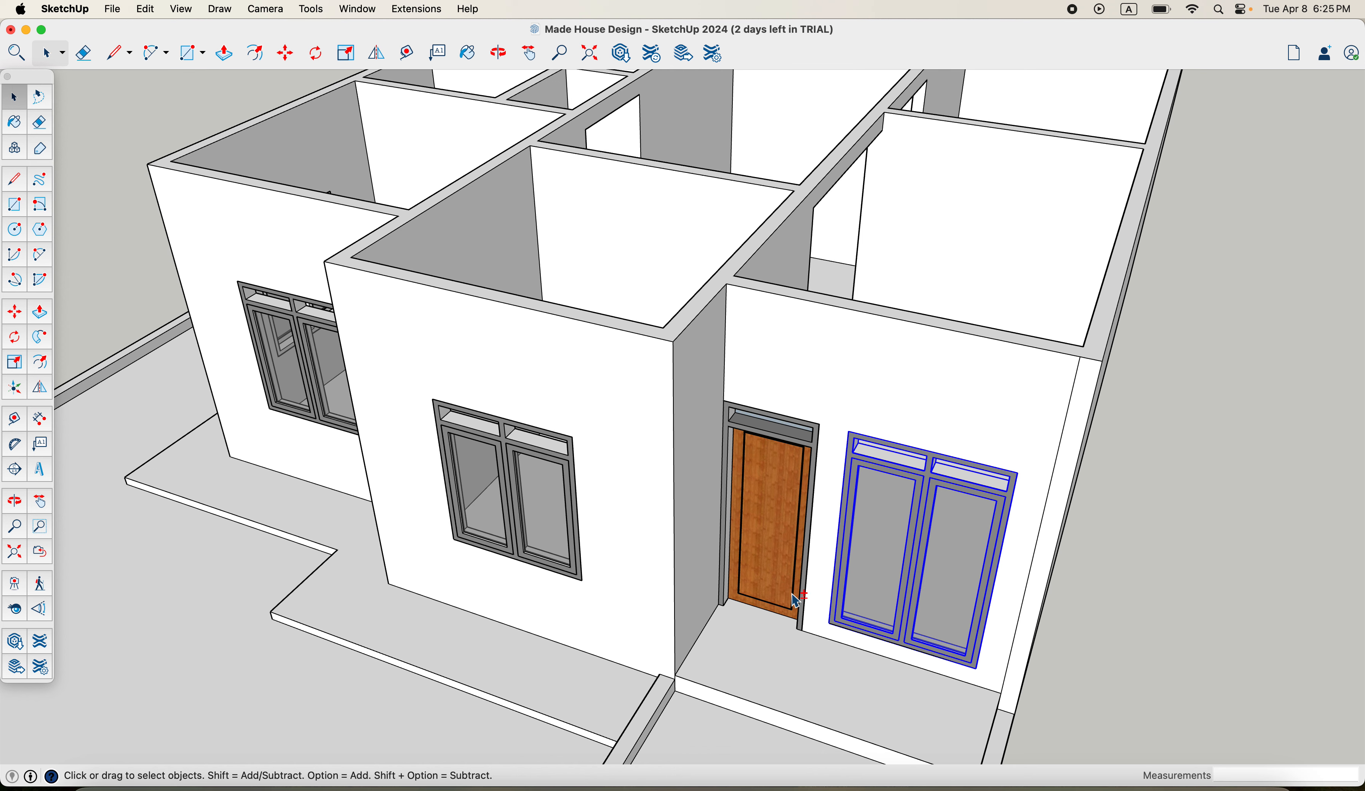
{"action": "left_click", "coordinate": [797, 613]}
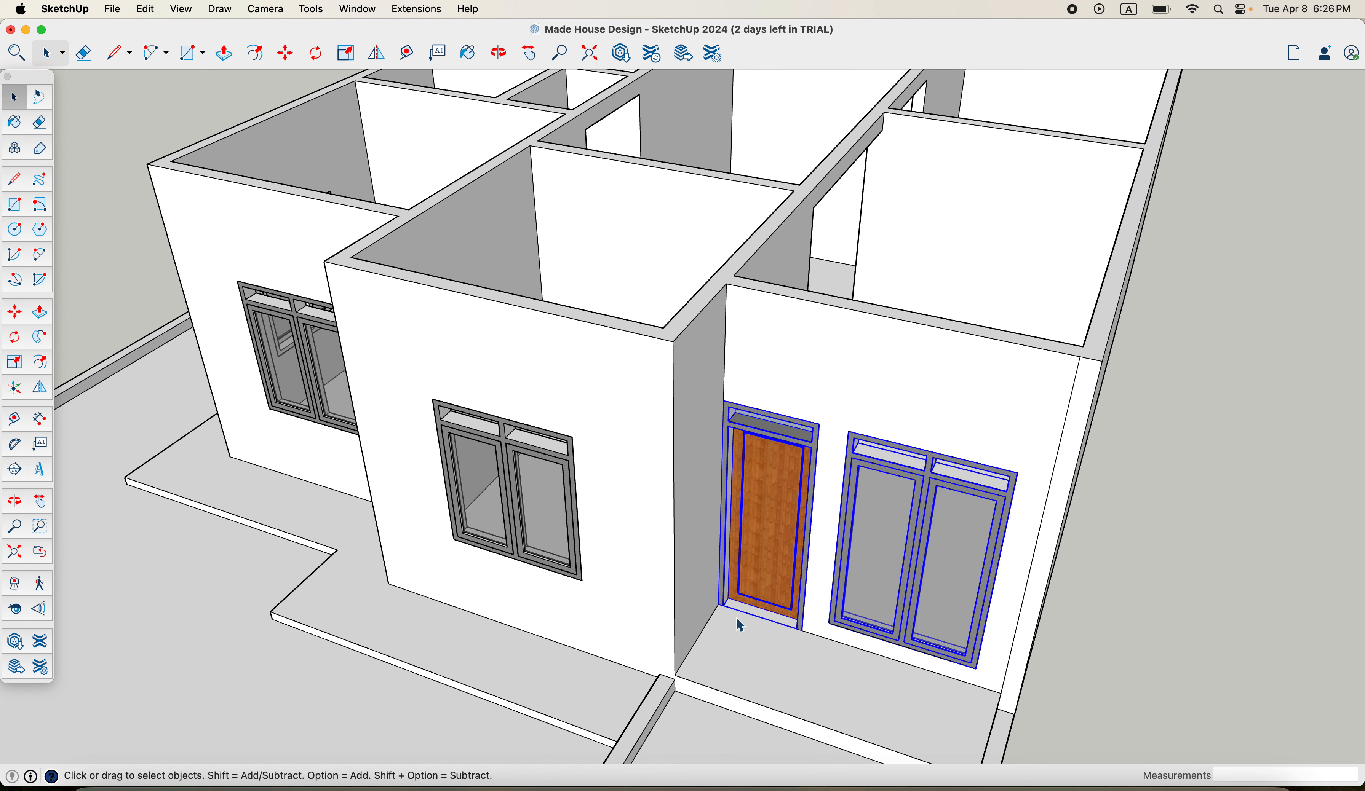
{"action": "scroll", "coordinate": [756, 627], "scroll_direction": "up", "scroll_amount": 5}
{"action": "key", "text": "m"}
{"action": "scroll", "coordinate": [711, 600], "scroll_direction": "up", "scroll_amount": 3}
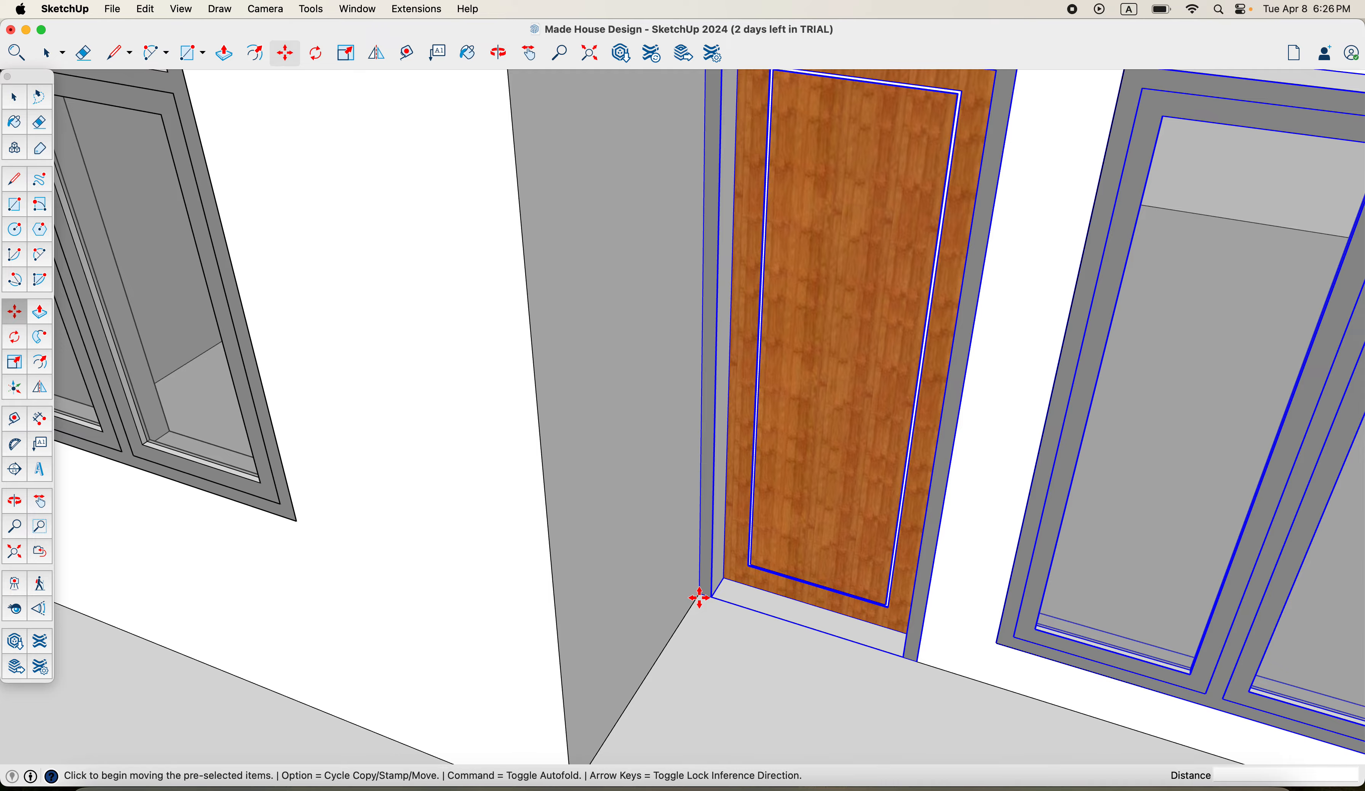
{"action": "key", "text": "alt"}
{"action": "left_click", "coordinate": [700, 598]}
{"action": "scroll", "coordinate": [697, 595], "scroll_direction": "down", "scroll_amount": 10}
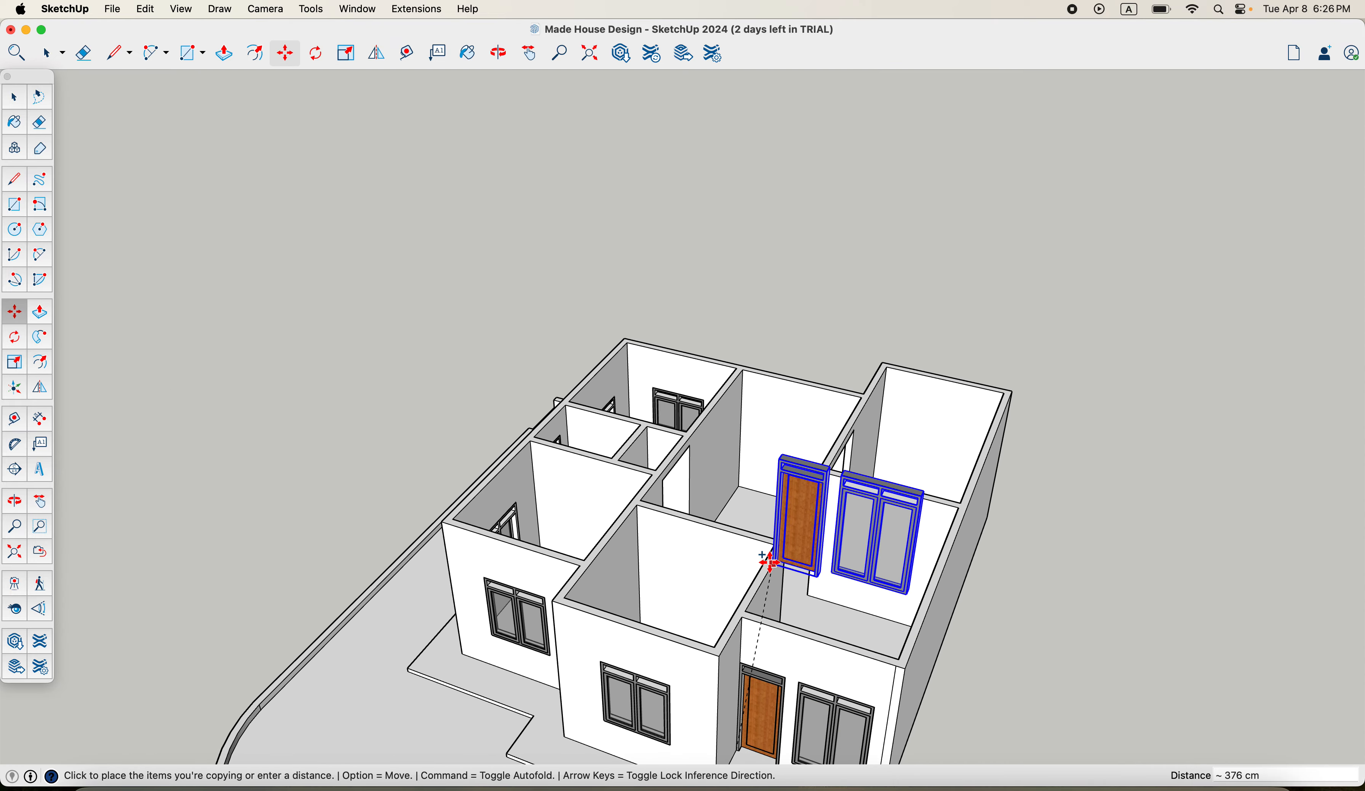
{"action": "scroll", "coordinate": [777, 614], "scroll_direction": "up", "scroll_amount": 10}
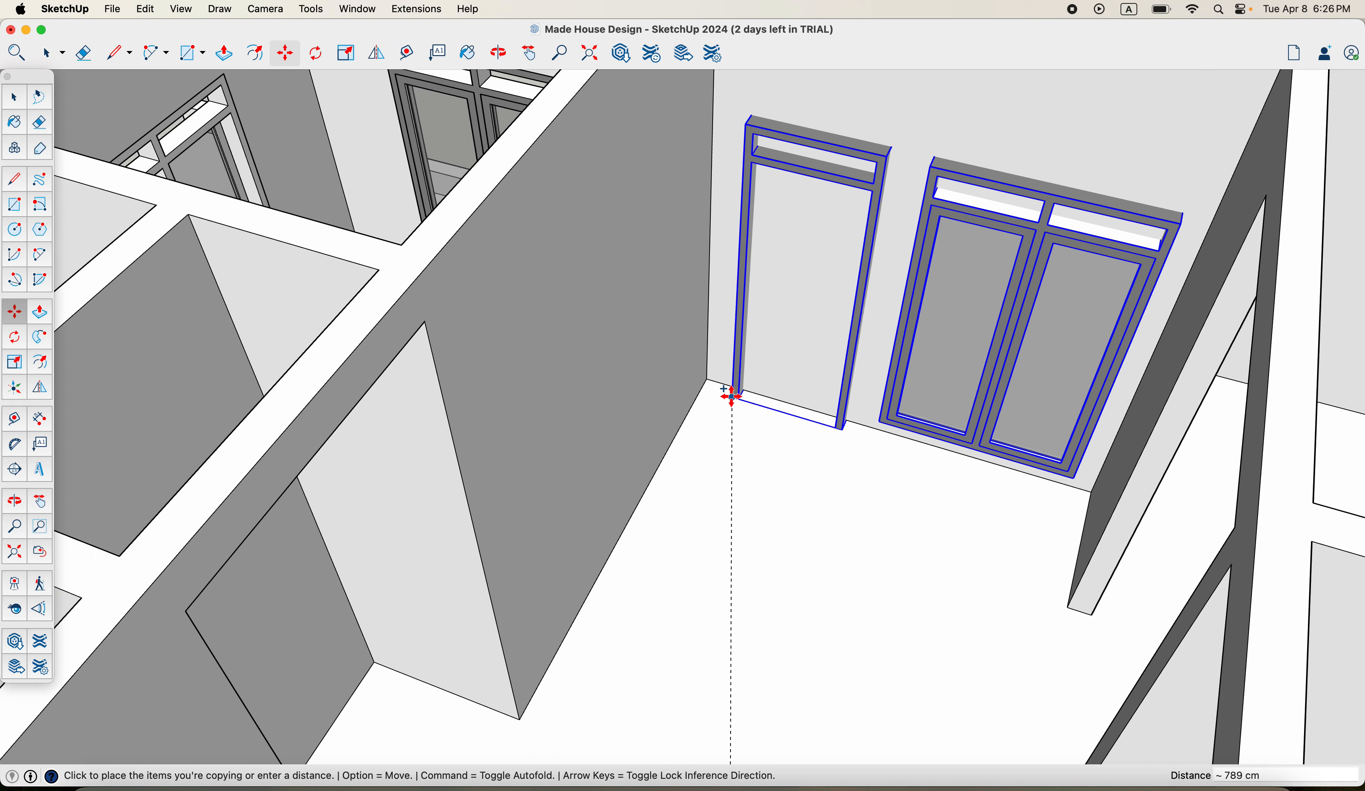
{"action": "left_click", "coordinate": [709, 384]}
{"action": "scroll", "coordinate": [747, 445], "scroll_direction": "down", "scroll_amount": 8}
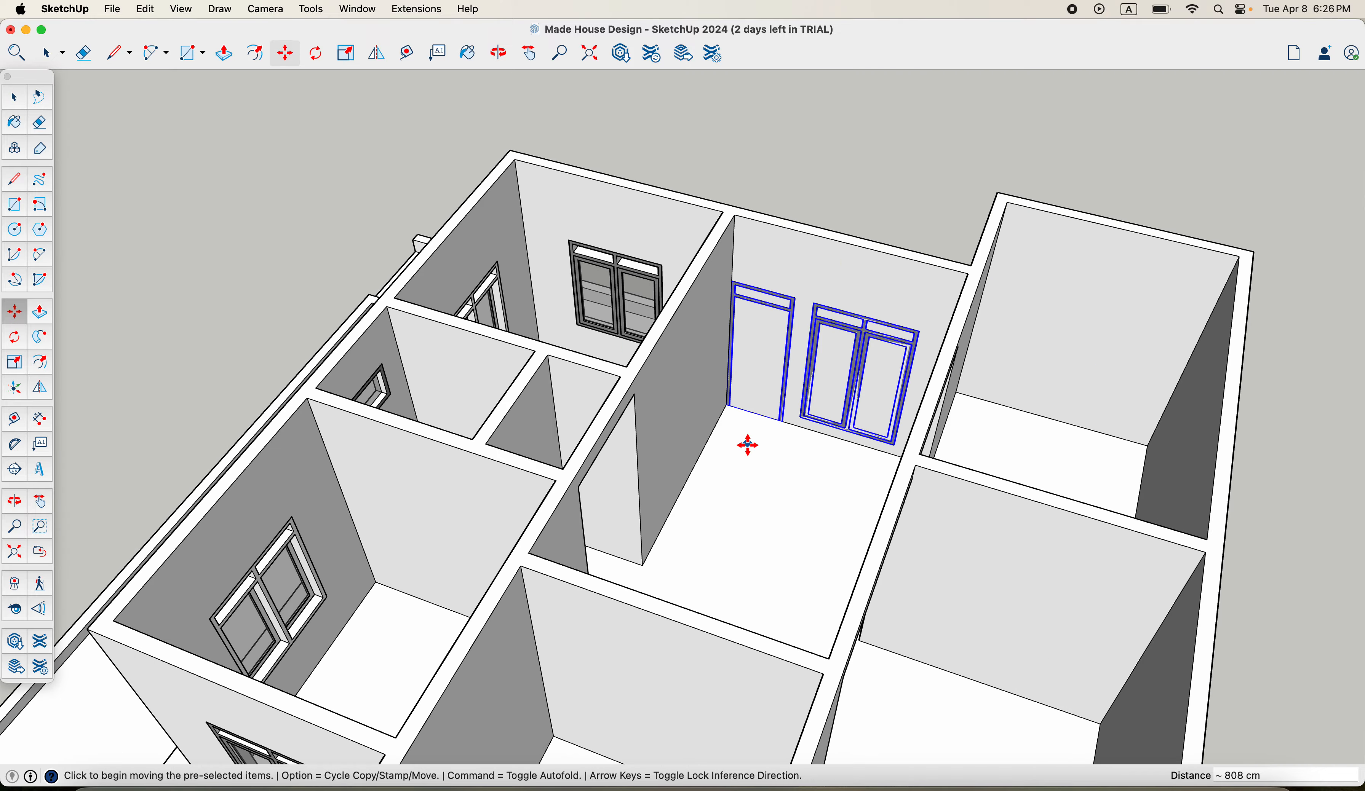
{"action": "scroll", "coordinate": [772, 442], "scroll_direction": "down", "scroll_amount": 2}
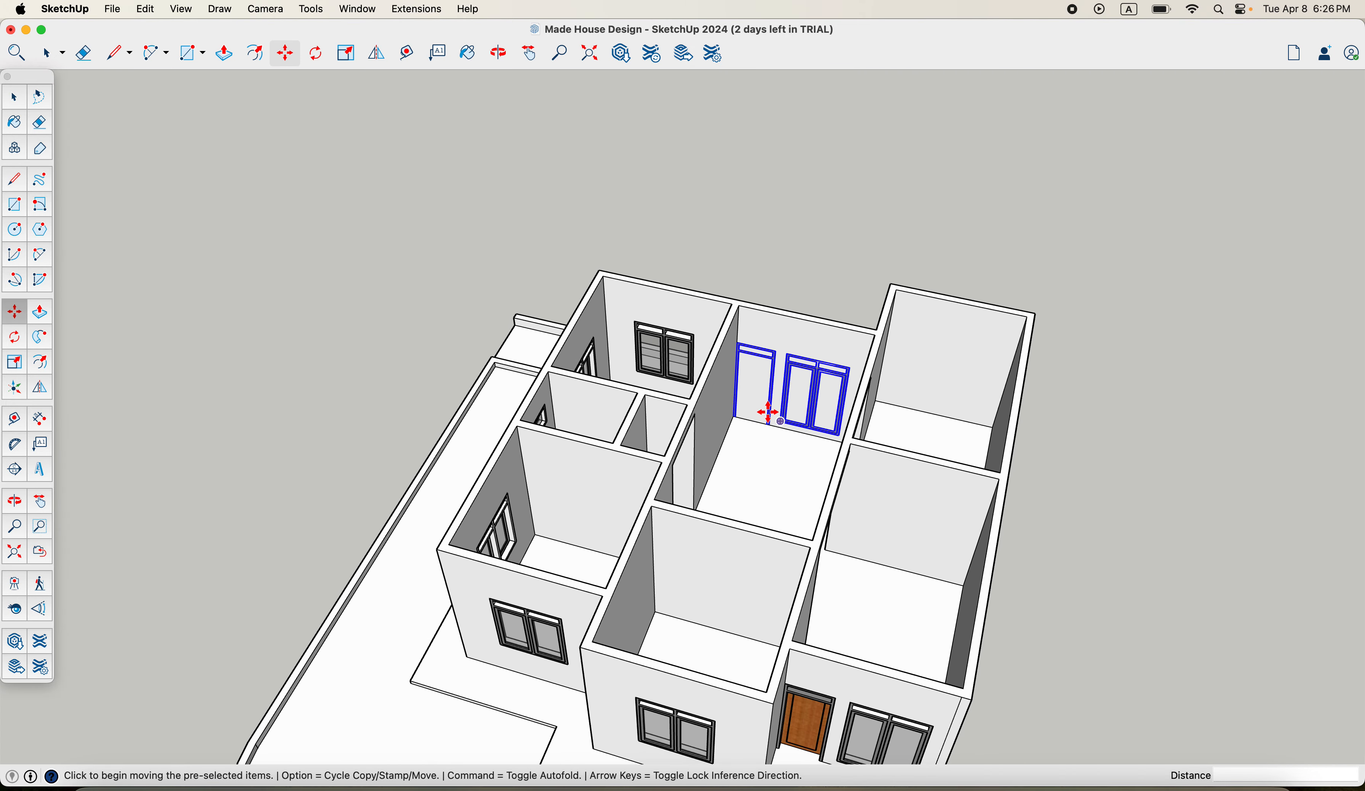
Step: Draw rectangles on the rear wall around the copied door, 235 × 85 cm, and around the copied window
{"action": "scroll", "coordinate": [768, 411], "scroll_direction": "up", "scroll_amount": 6}
{"action": "scroll", "coordinate": [705, 258], "scroll_direction": "up", "scroll_amount": 1}
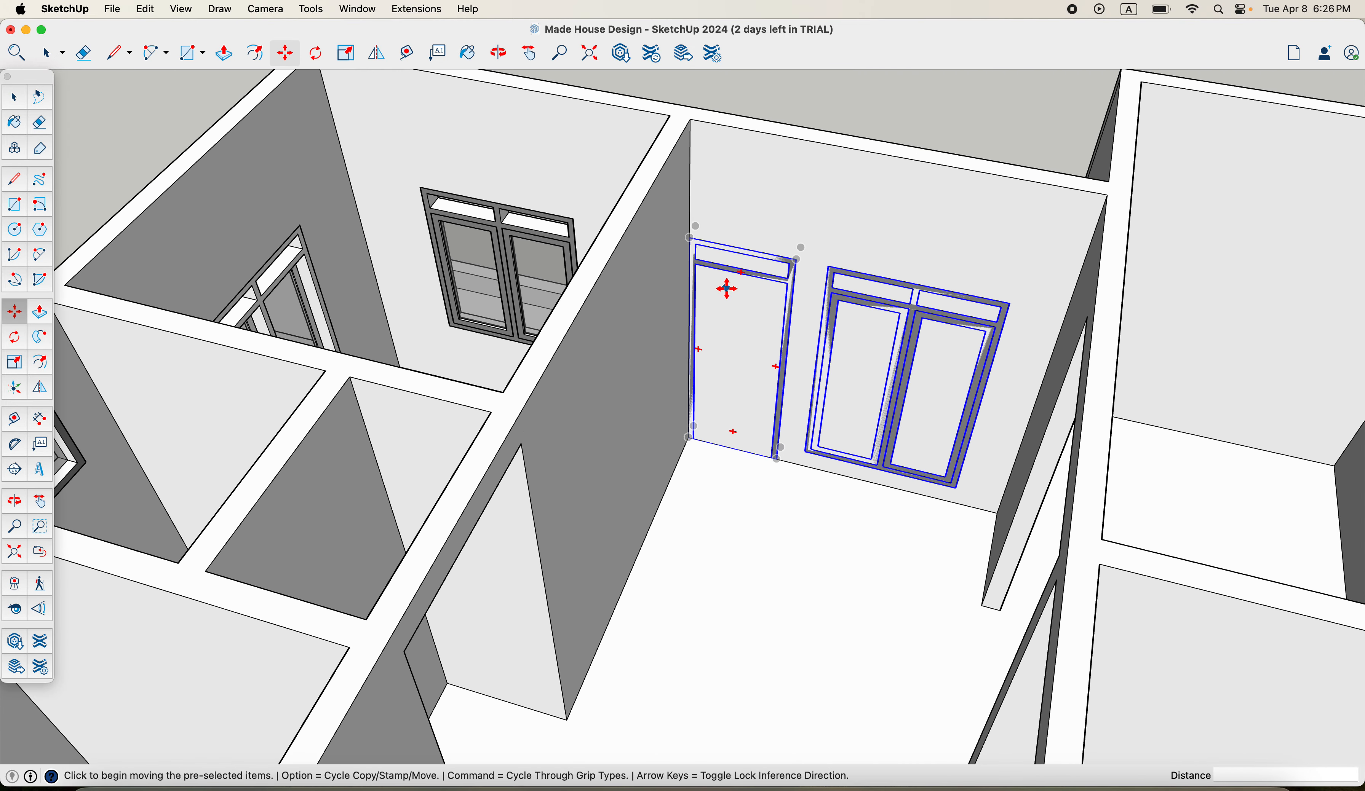
{"action": "key", "text": "r"}
{"action": "left_click", "coordinate": [690, 238]}
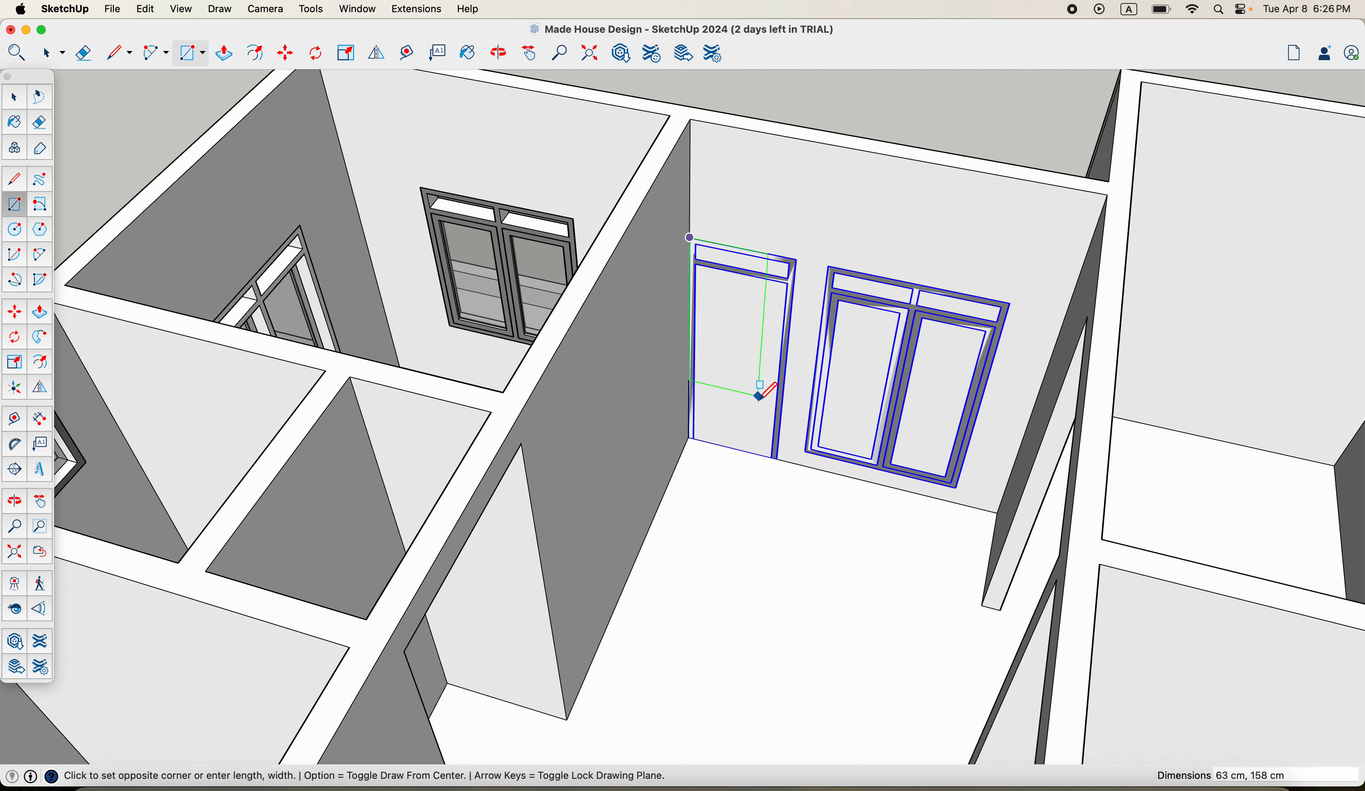
{"action": "left_click", "coordinate": [778, 458]}
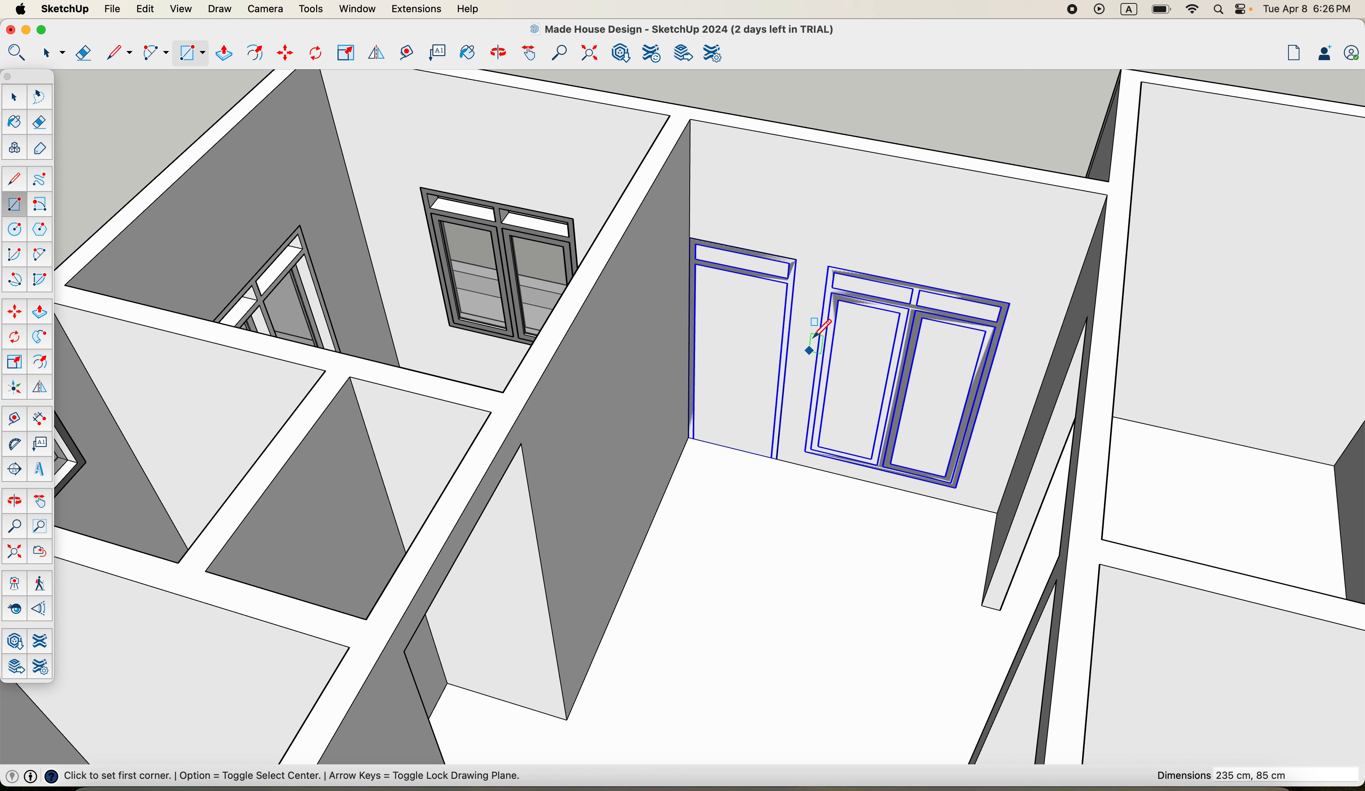
{"action": "left_click", "coordinate": [828, 265]}
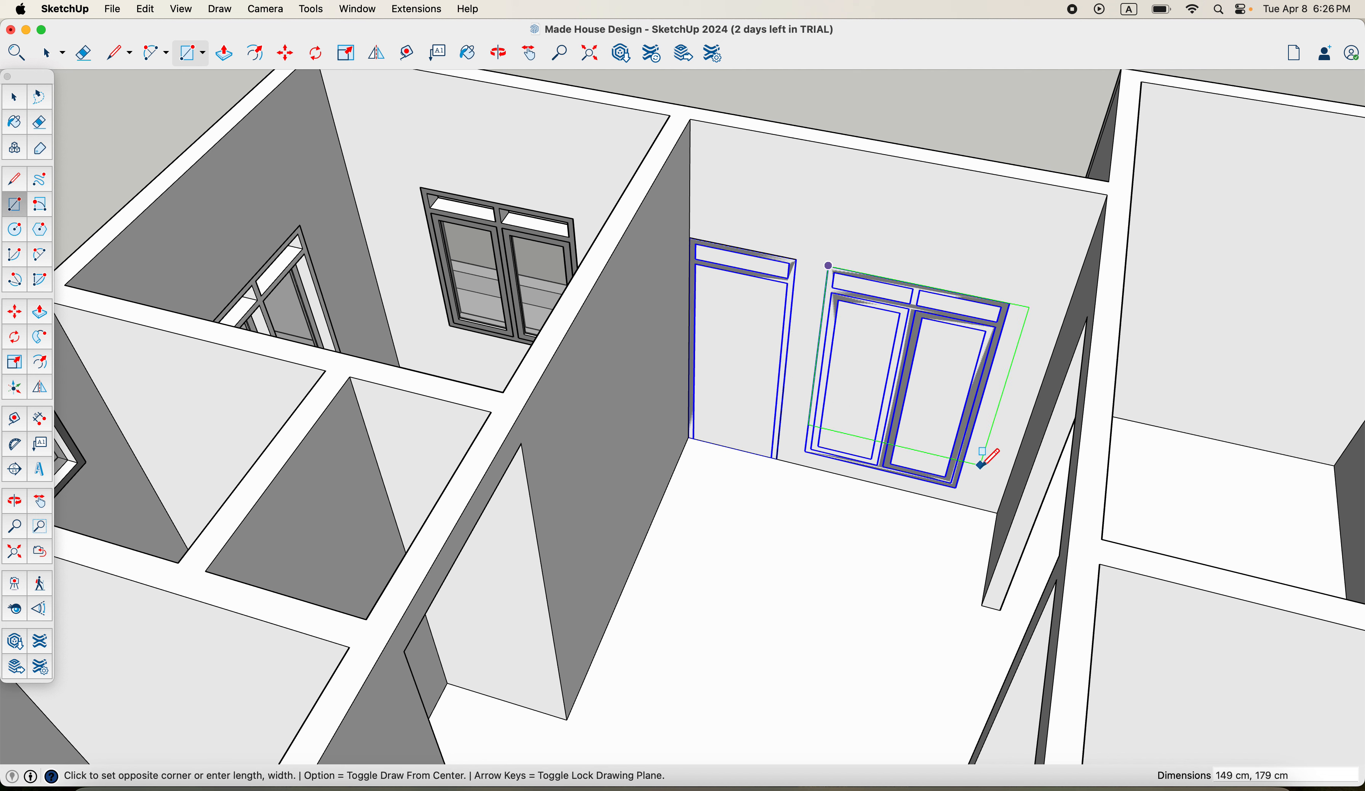
{"action": "left_click", "coordinate": [957, 486]}
Step: Push the outlined door and window faces 15 cm through the rear wall to open them
{"action": "key", "text": "p"}
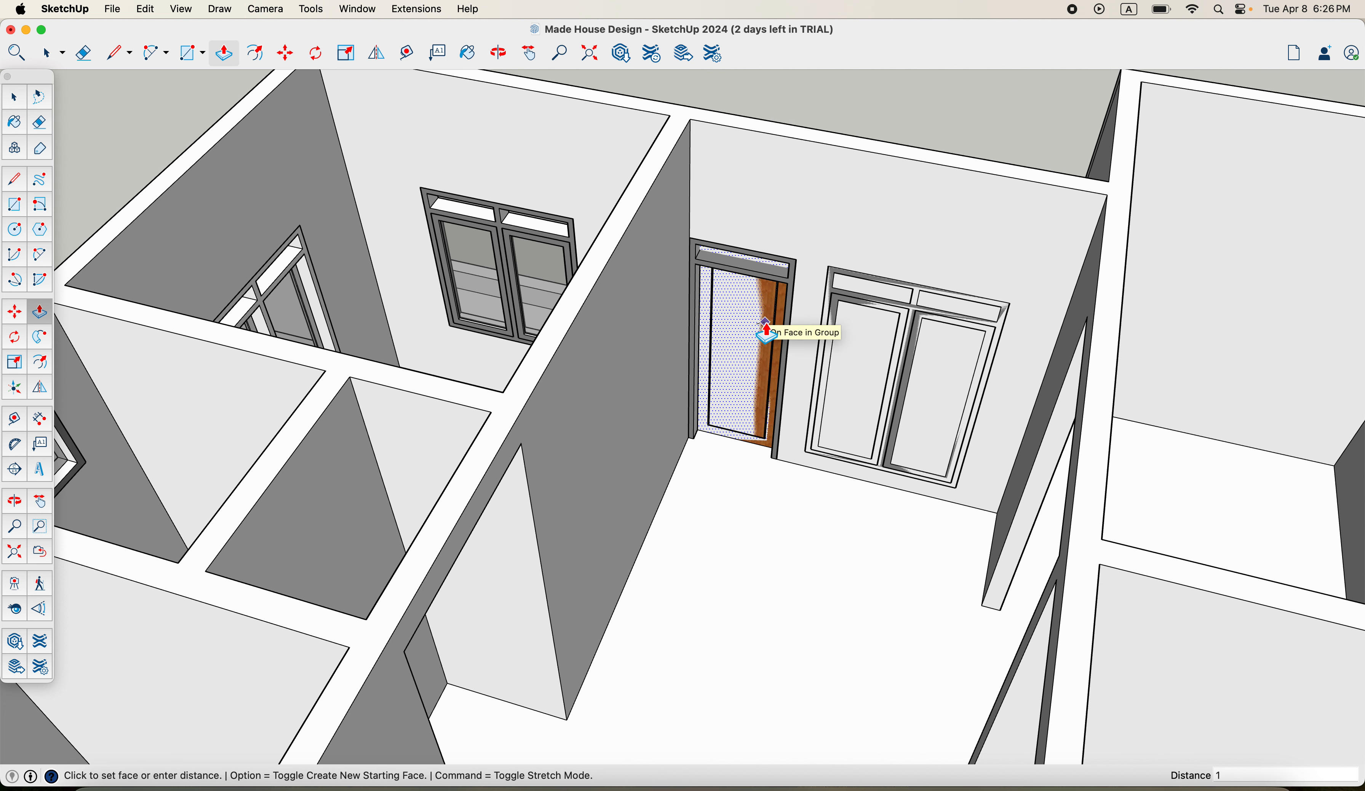
{"action": "key", "text": "Return"}
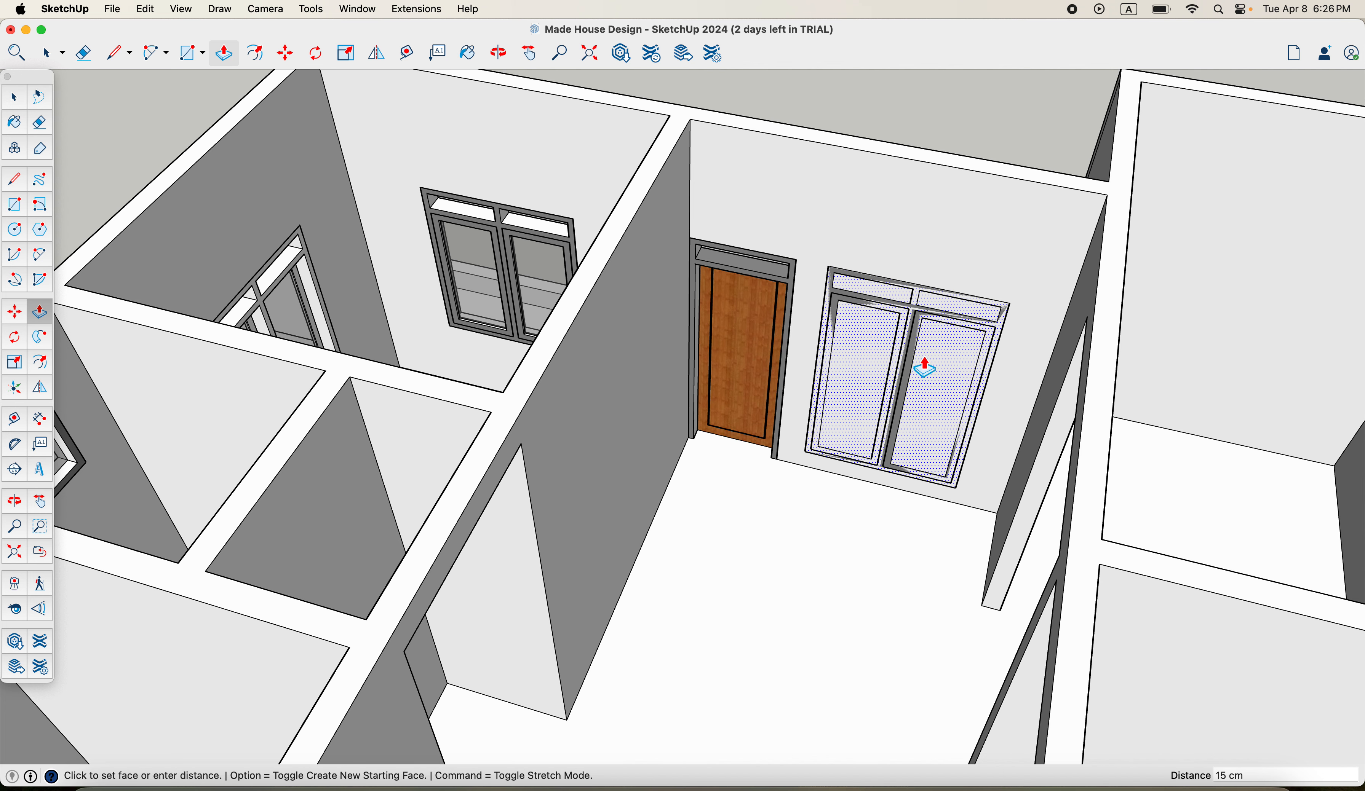
{"action": "left_click_drag", "start_coordinate": [926, 367], "coordinate": [925, 359]}
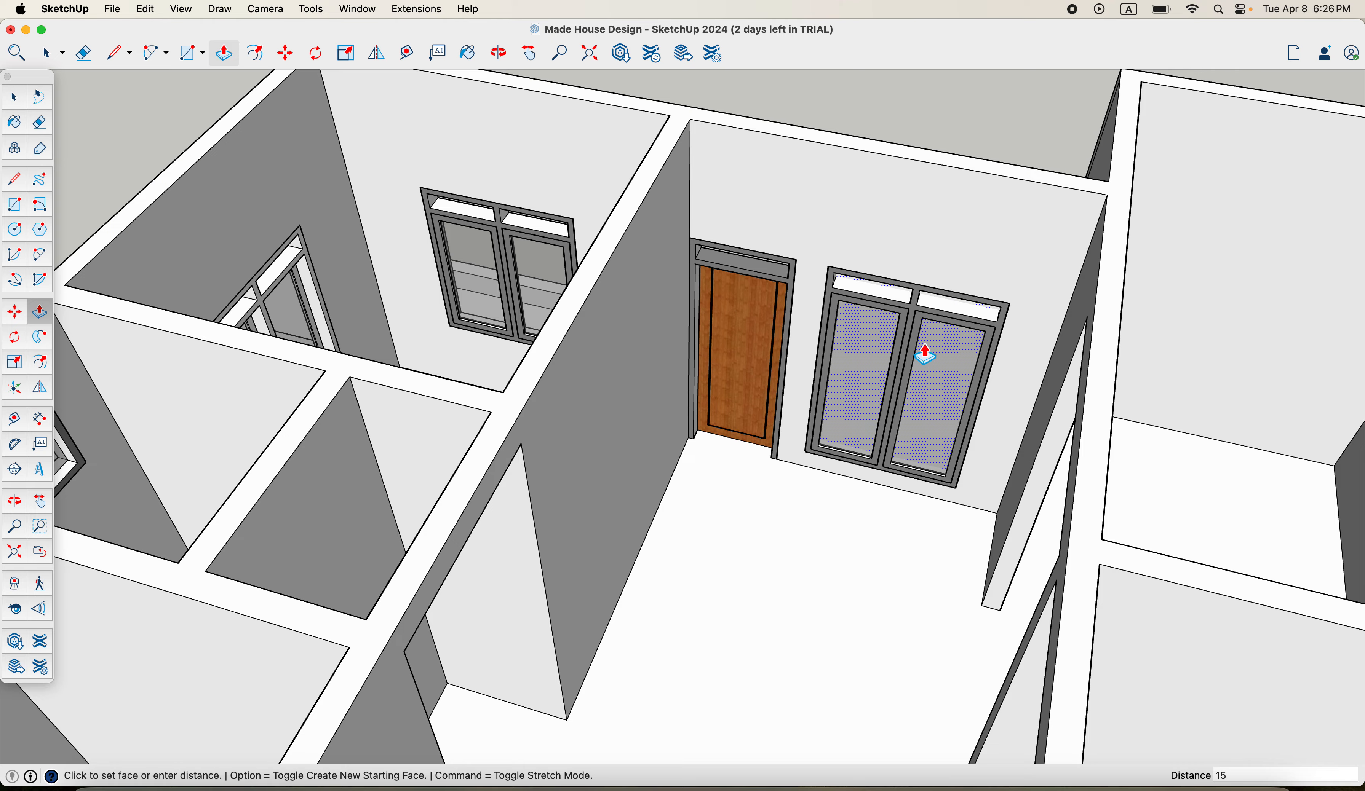
{"action": "scroll", "coordinate": [925, 355], "scroll_direction": "down", "scroll_amount": 6}
{"action": "left_click", "coordinate": [881, 383]}
Step: Copy the rear door to the inner corner of the back wall in the front bedroom beside the small rooms
{"action": "middle_click_drag", "start_coordinate": [880, 383], "coordinate": [847, 356]}
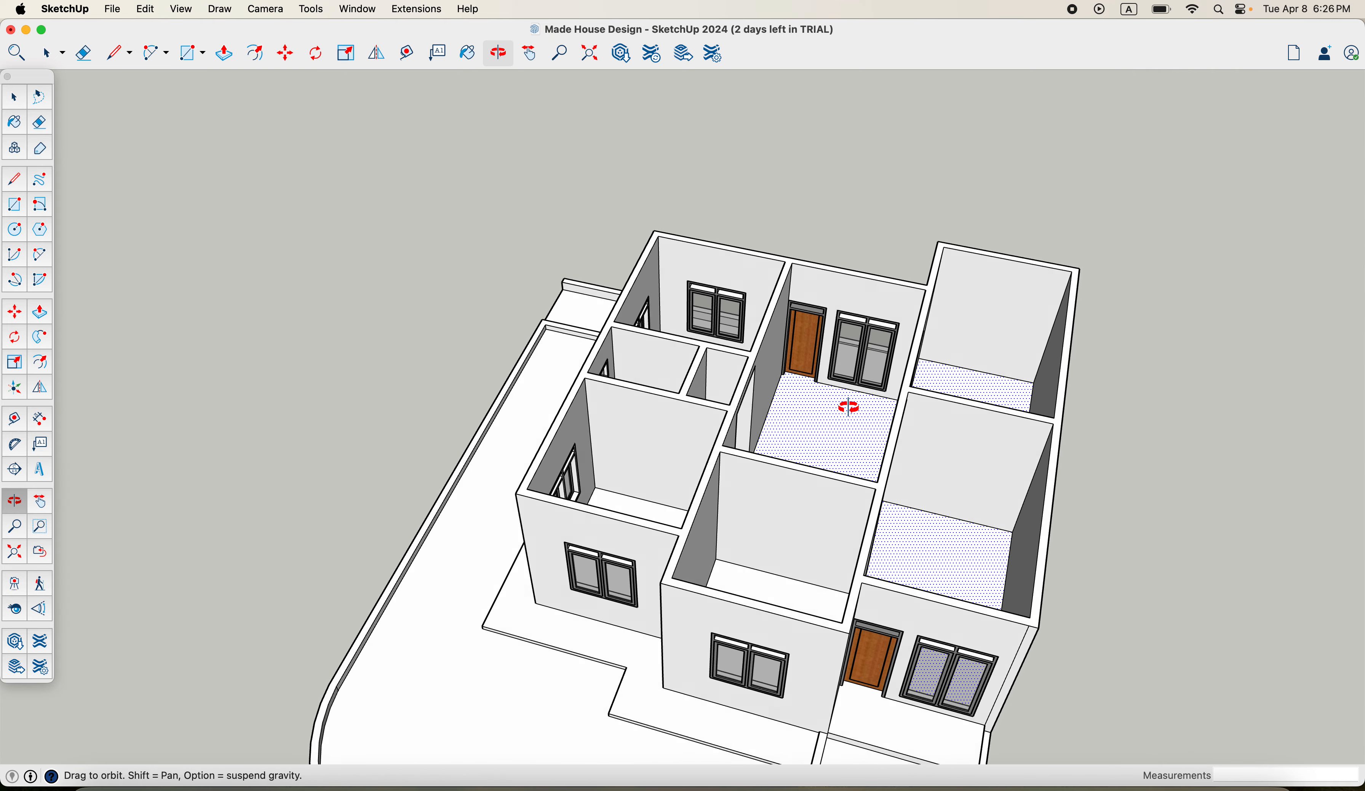
{"action": "middle_click_drag", "start_coordinate": [847, 405], "coordinate": [785, 363]}
{"action": "scroll", "coordinate": [786, 363], "scroll_direction": "up", "scroll_amount": 3}
{"action": "scroll", "coordinate": [785, 363], "scroll_direction": "up", "scroll_amount": 2}
{"action": "key", "text": "space"}
{"action": "scroll", "coordinate": [833, 400], "scroll_direction": "up", "scroll_amount": 5}
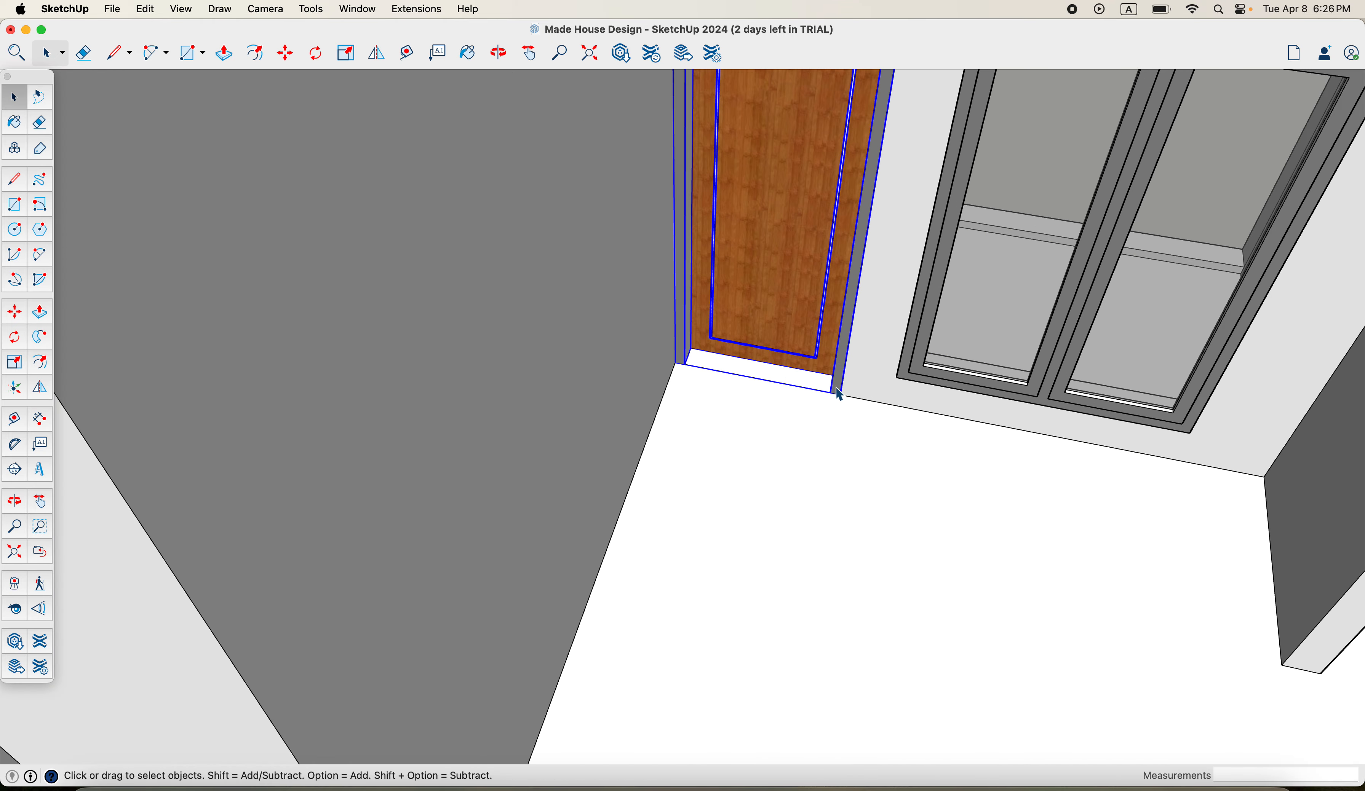
{"action": "scroll", "coordinate": [844, 407], "scroll_direction": "down", "scroll_amount": 5}
{"action": "key", "text": "m"}
{"action": "scroll", "coordinate": [844, 405], "scroll_direction": "up", "scroll_amount": 5}
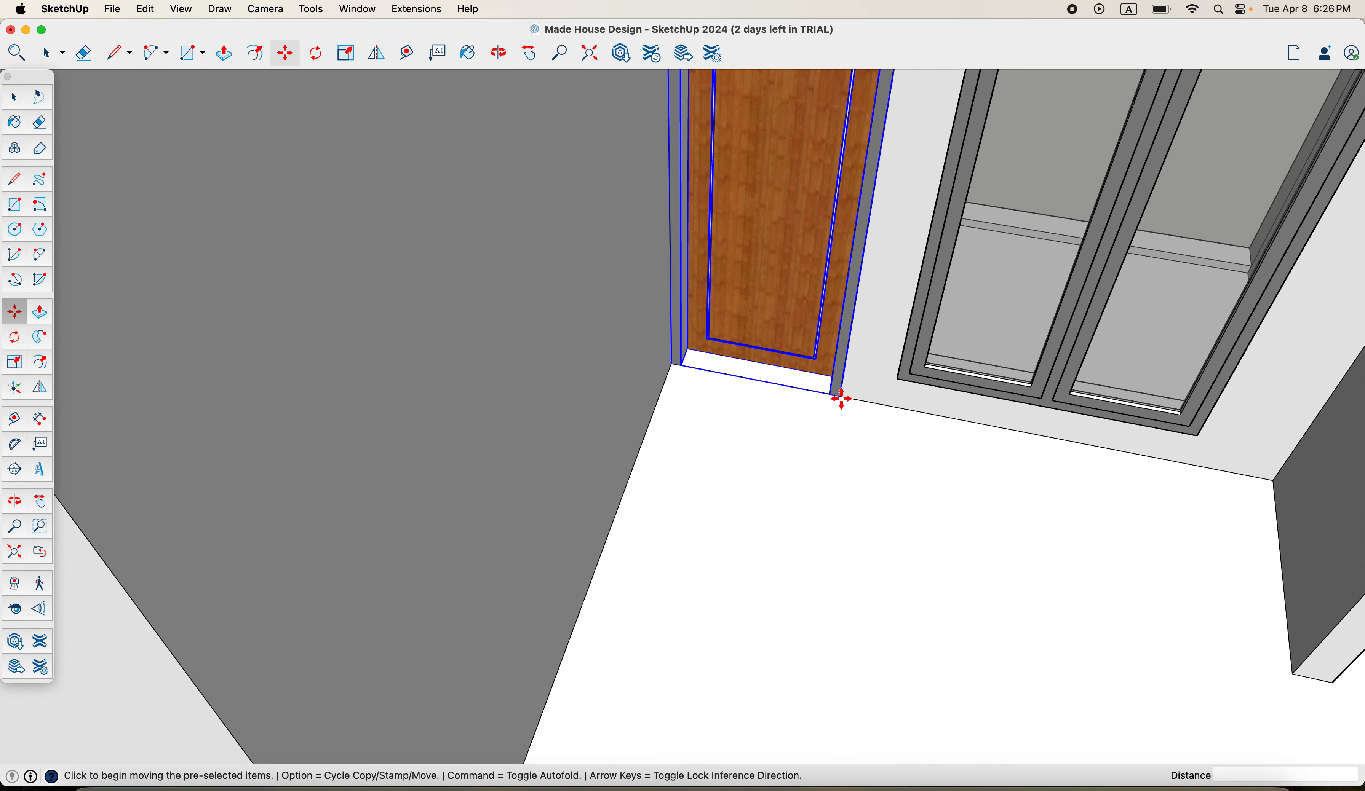
{"action": "left_click", "coordinate": [842, 400]}
{"action": "scroll", "coordinate": [820, 435], "scroll_direction": "down", "scroll_amount": 10}
{"action": "middle_click_drag", "start_coordinate": [822, 445], "coordinate": [839, 402]}
{"action": "scroll", "coordinate": [597, 387], "scroll_direction": "up", "scroll_amount": 5}
{"action": "middle_click_drag", "start_coordinate": [650, 427], "coordinate": [671, 454]}
{"action": "left_click", "coordinate": [674, 461]}
{"action": "scroll", "coordinate": [654, 457], "scroll_direction": "down", "scroll_amount": 5}
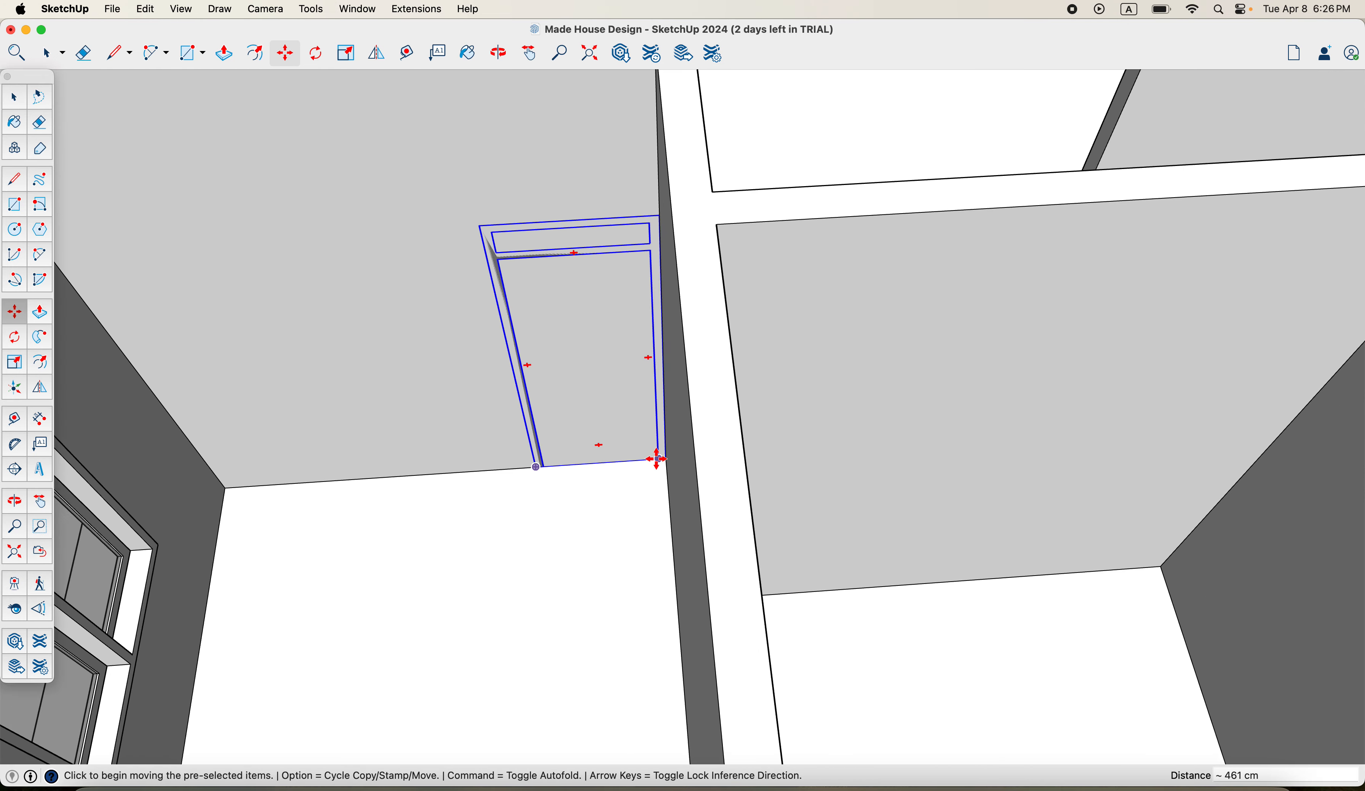
{"action": "scroll", "coordinate": [663, 454], "scroll_direction": "up", "scroll_amount": 2}
{"action": "scroll", "coordinate": [672, 473], "scroll_direction": "up", "scroll_amount": 4}
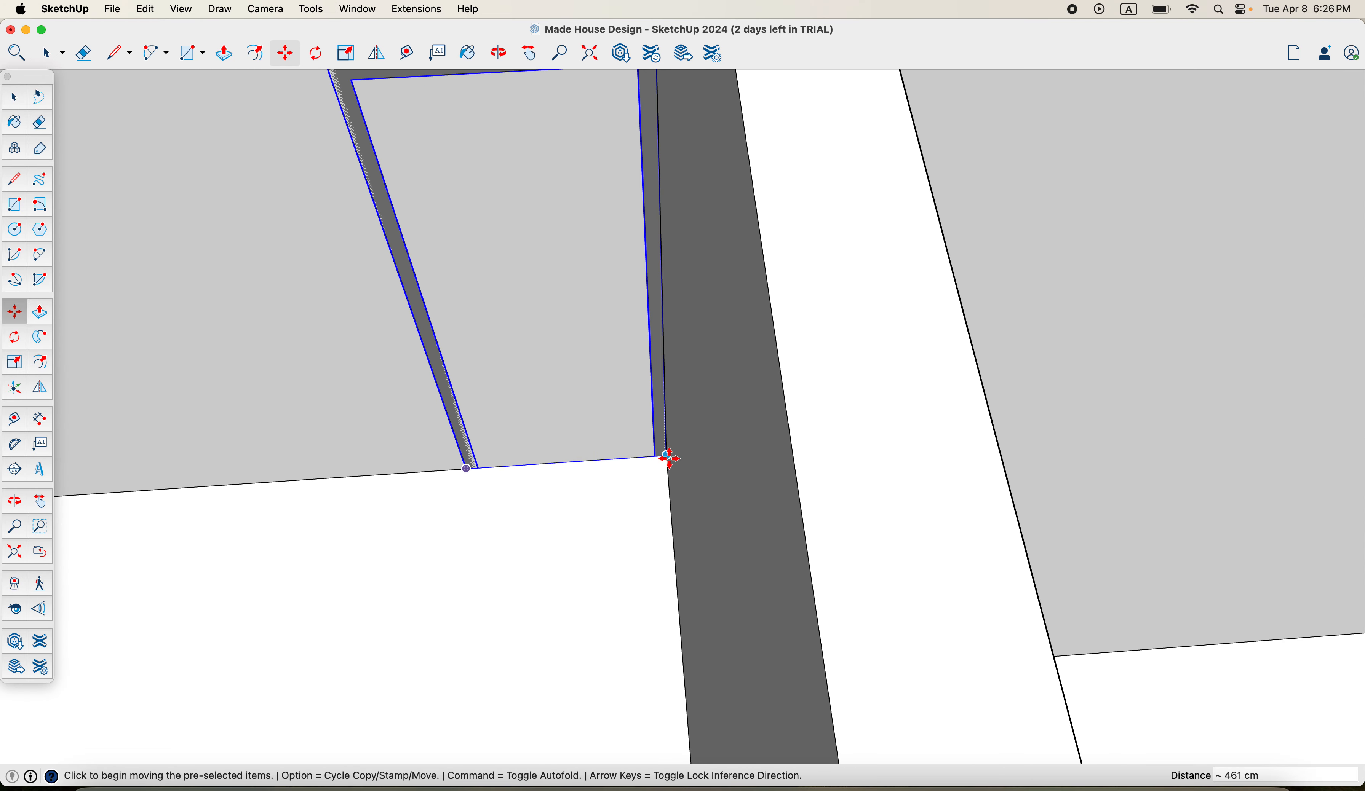
{"action": "key", "text": "alt"}
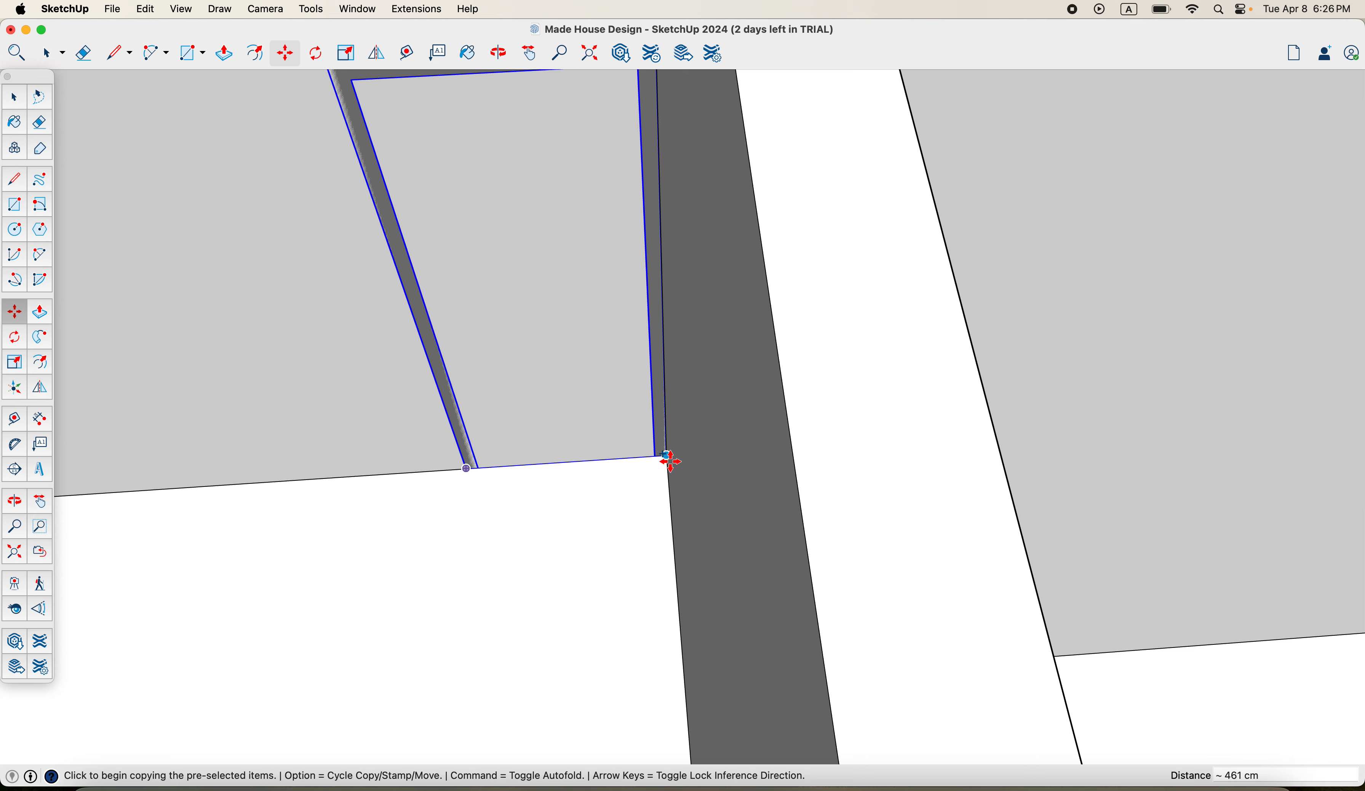
{"action": "left_click", "coordinate": [668, 456]}
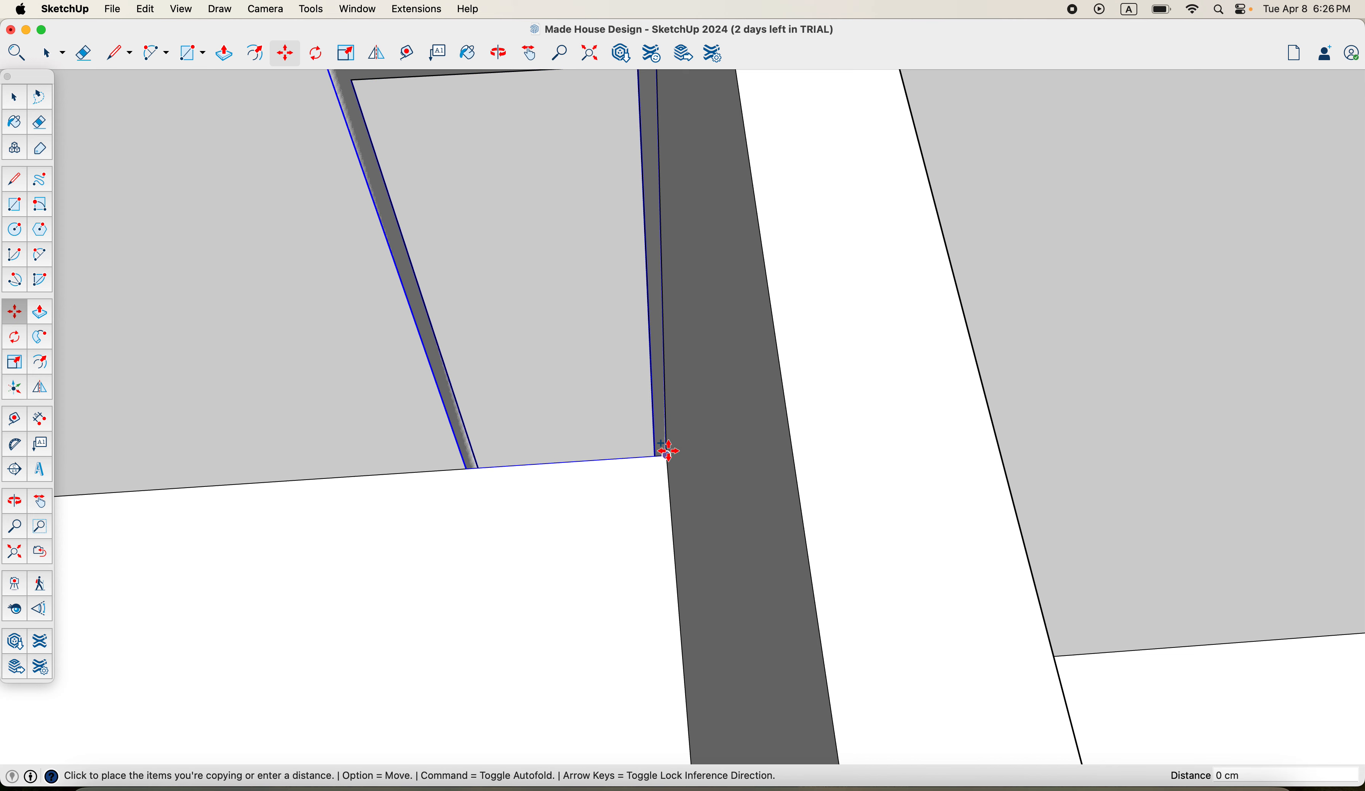
{"action": "key", "text": "space"}
Step: Copy the front bedroom's door about 227 cm away onto the open floor of the central room
{"action": "key", "text": "m"}
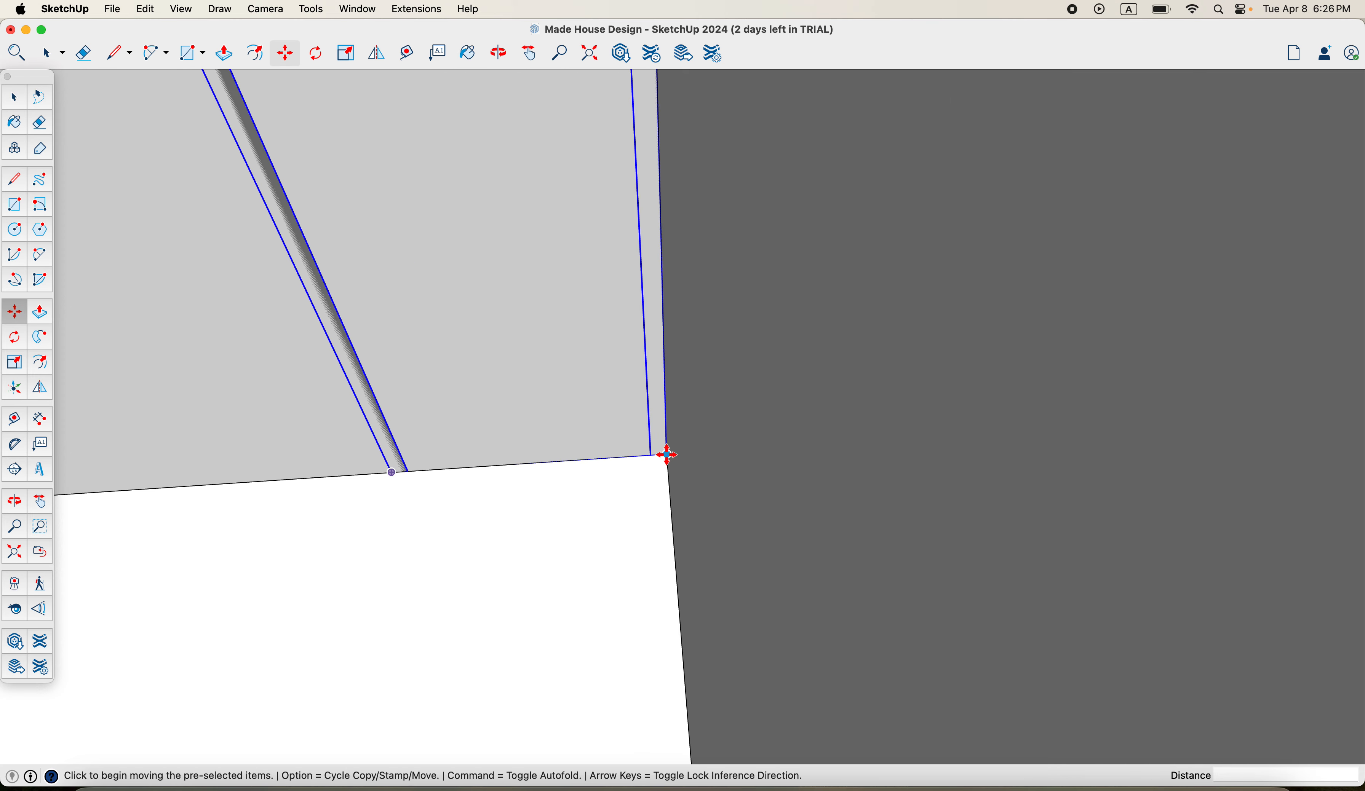
{"action": "left_click", "coordinate": [668, 457]}
{"action": "key", "text": "alt"}
{"action": "scroll", "coordinate": [668, 457], "scroll_direction": "down", "scroll_amount": 10}
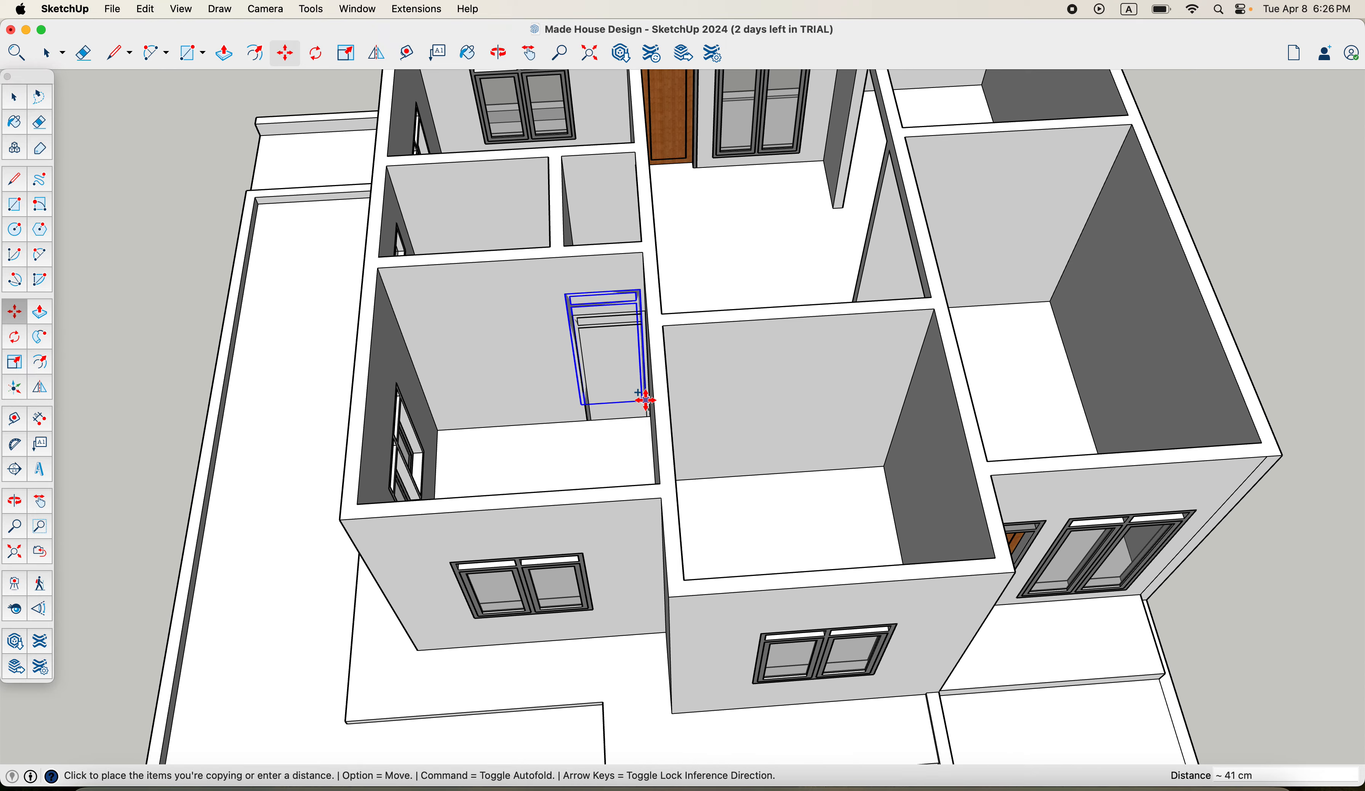
{"action": "scroll", "coordinate": [639, 476], "scroll_direction": "up", "scroll_amount": 15}
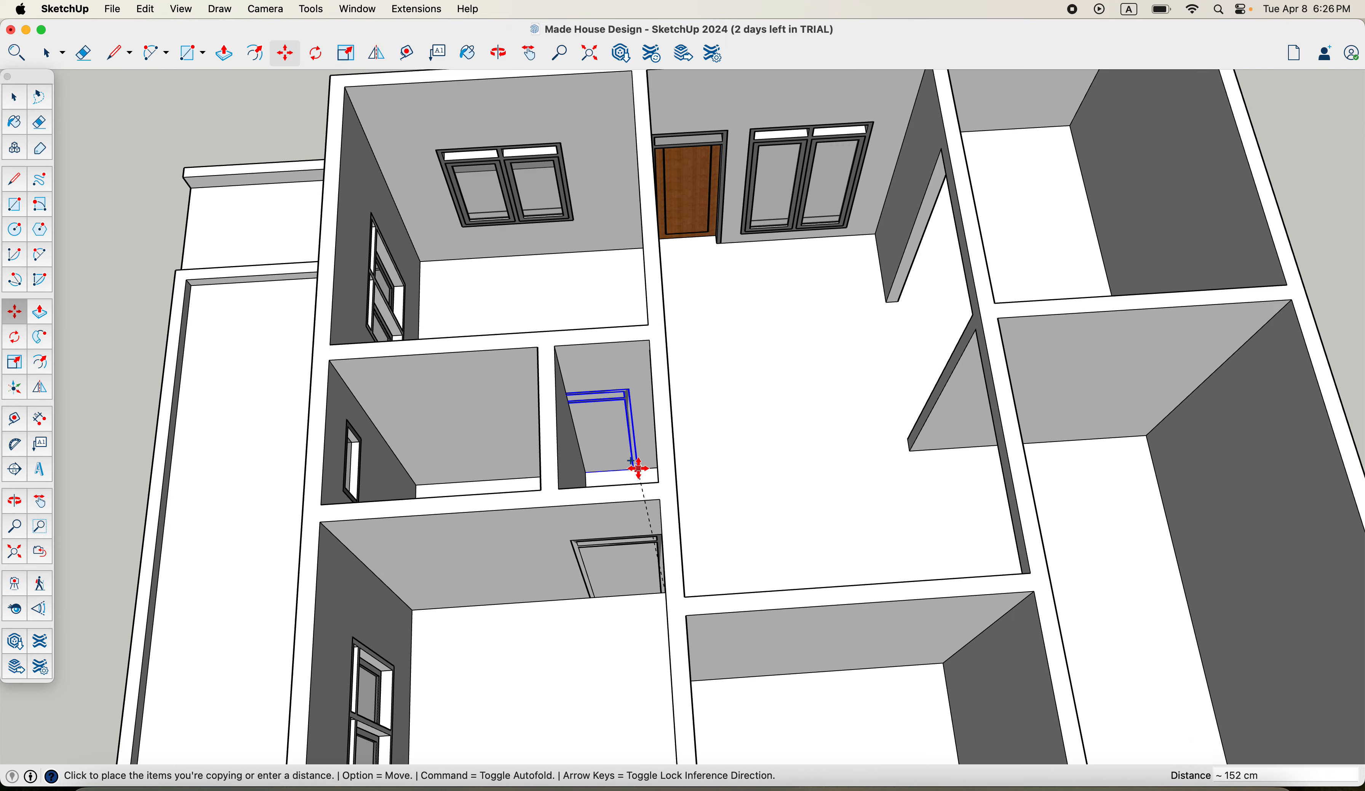
{"action": "scroll", "coordinate": [679, 464], "scroll_direction": "down", "scroll_amount": 8}
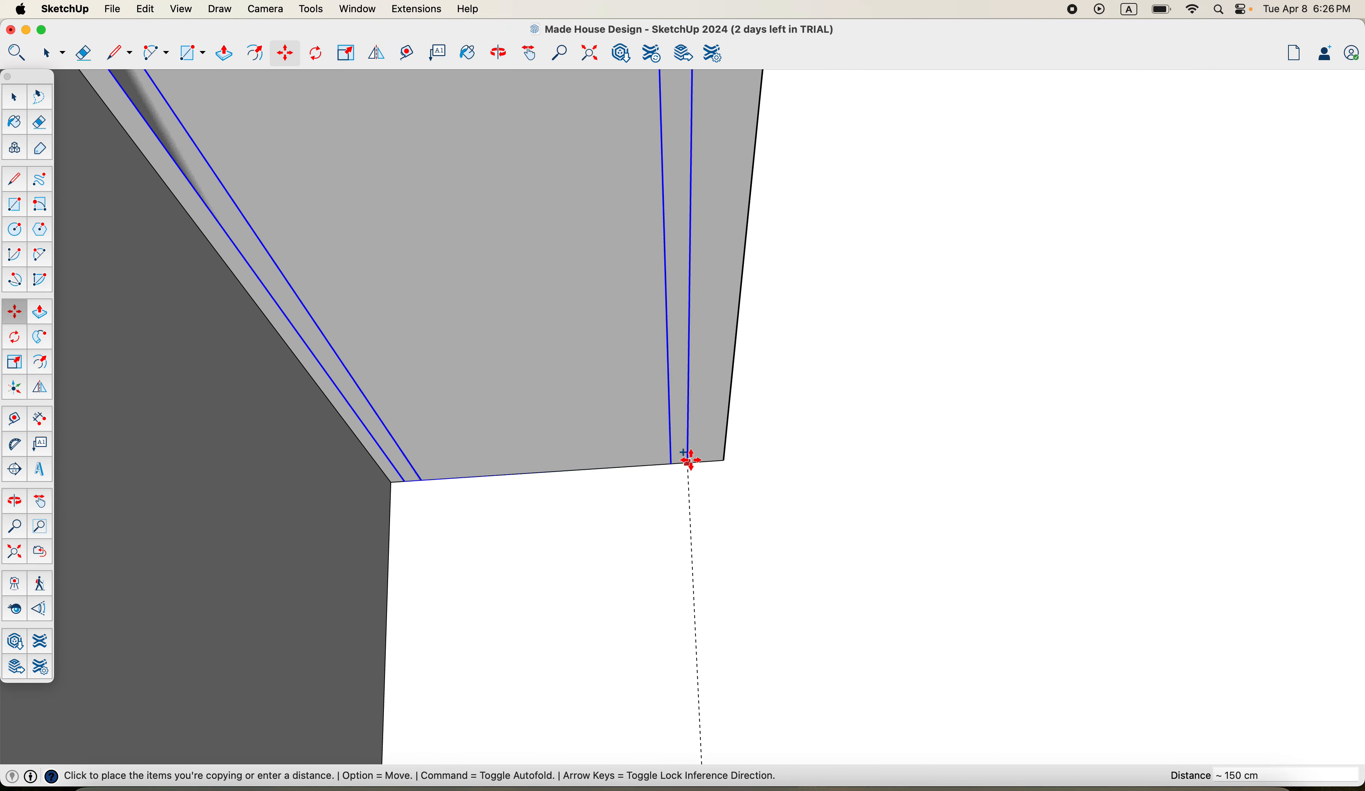
{"action": "scroll", "coordinate": [847, 475], "scroll_direction": "down", "scroll_amount": 8}
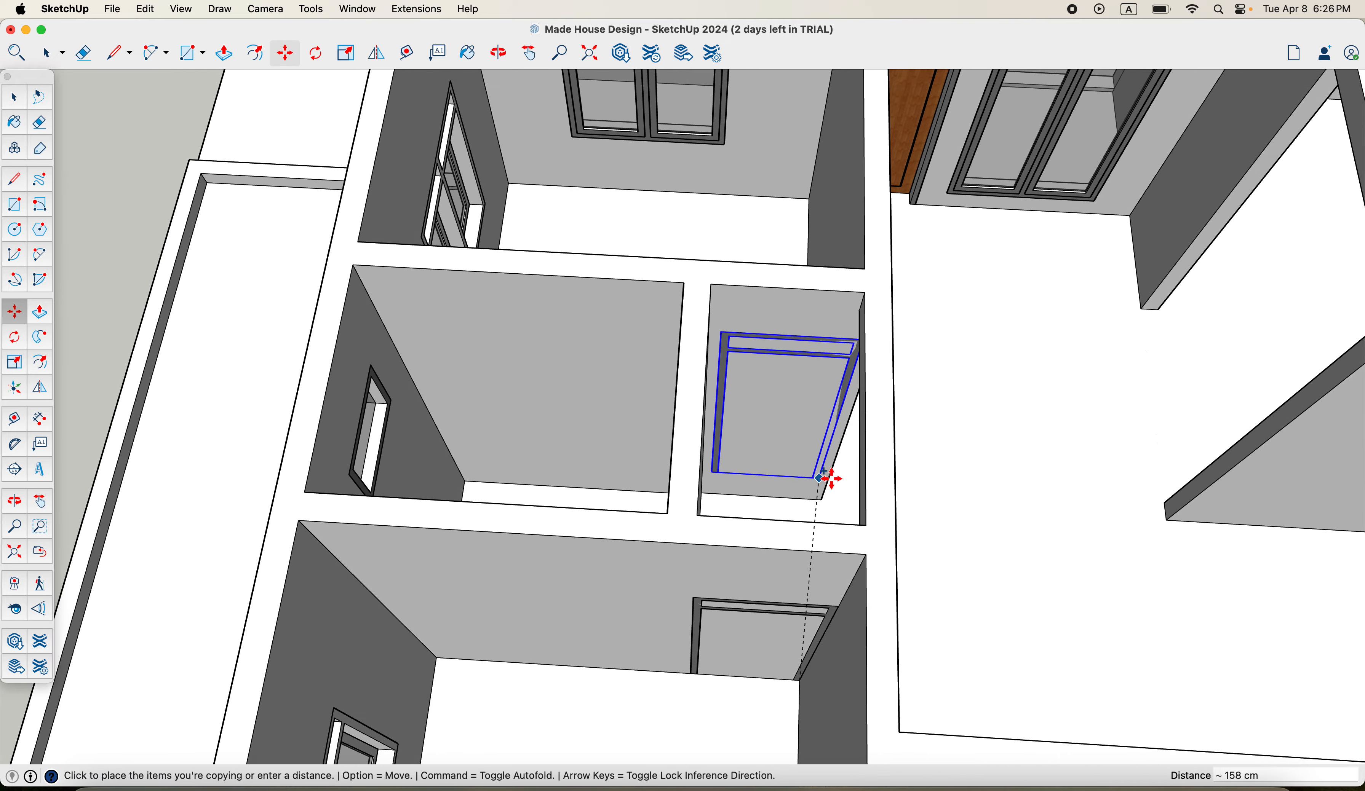
{"action": "left_click", "coordinate": [1004, 510]}
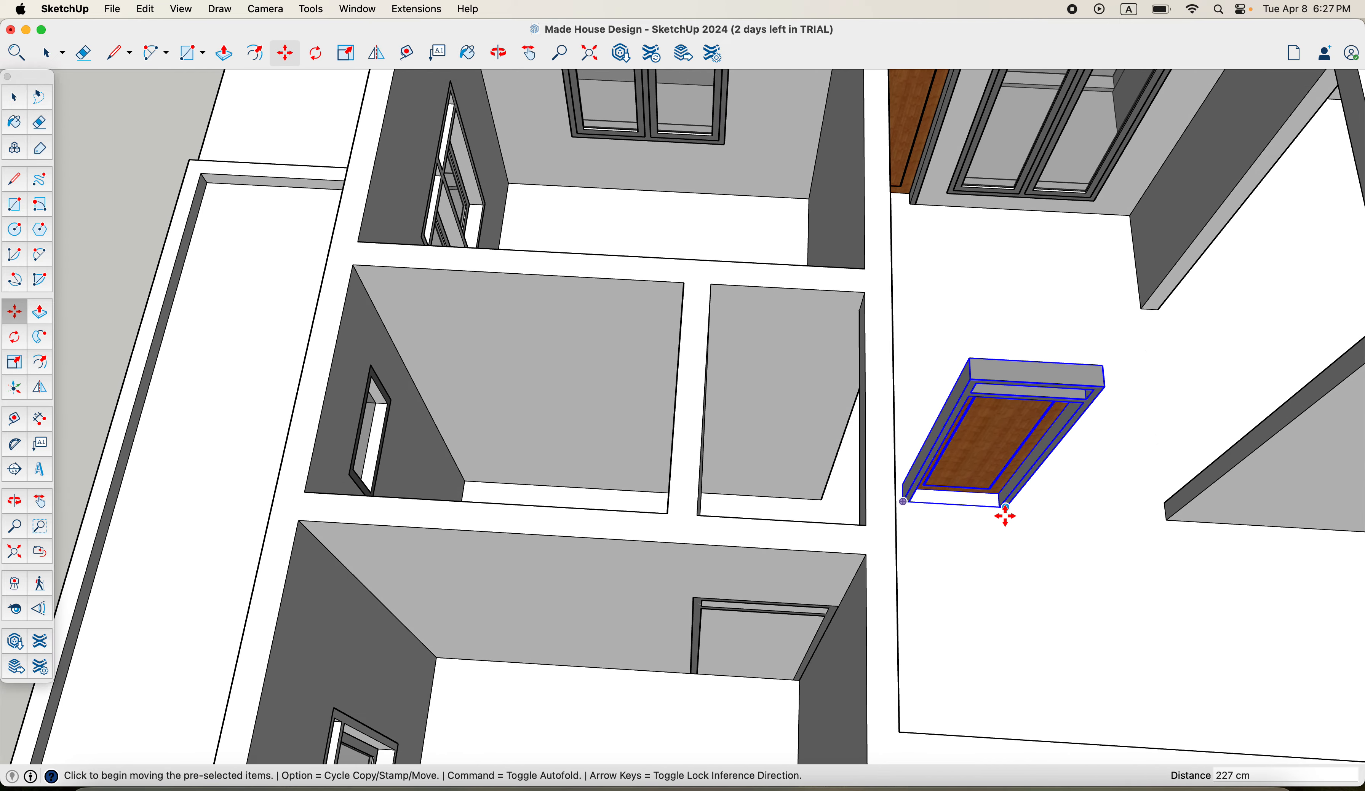
Step: Rotate the door copy on the central room's floor so it lines up with the passage's back wall
{"action": "middle_click_drag", "start_coordinate": [1004, 511], "coordinate": [953, 489]}
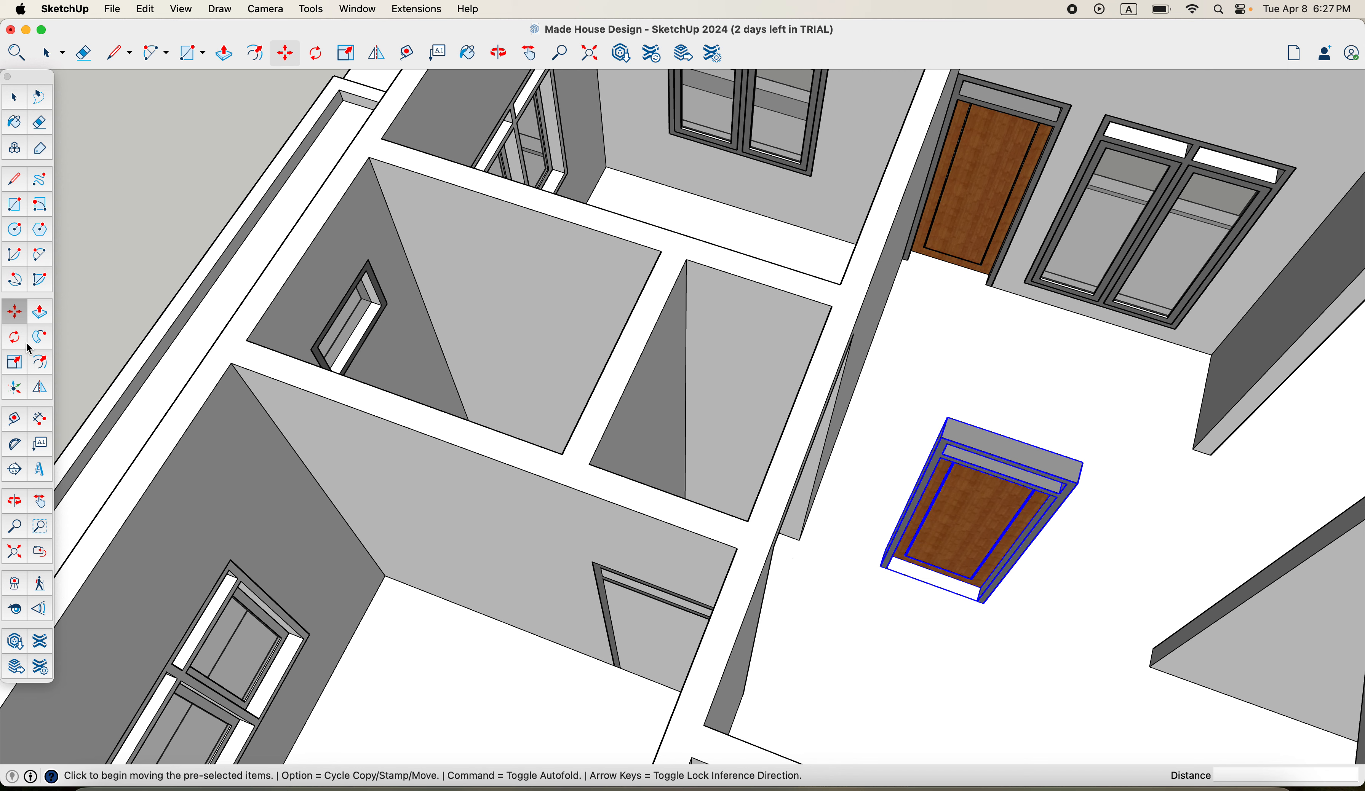
{"action": "left_click", "coordinate": [15, 338]}
{"action": "scroll", "coordinate": [1011, 452], "scroll_direction": "up", "scroll_amount": 3}
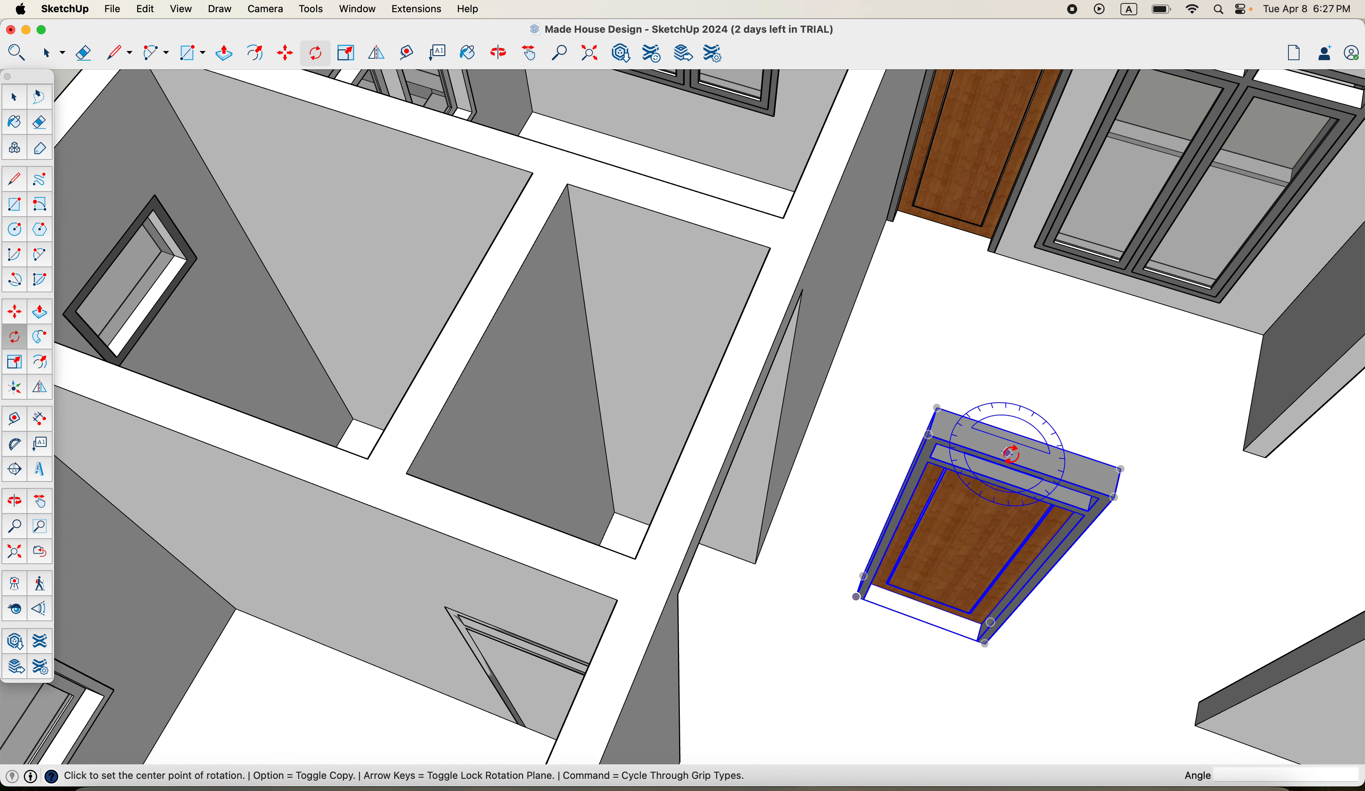
{"action": "left_click", "coordinate": [1115, 498]}
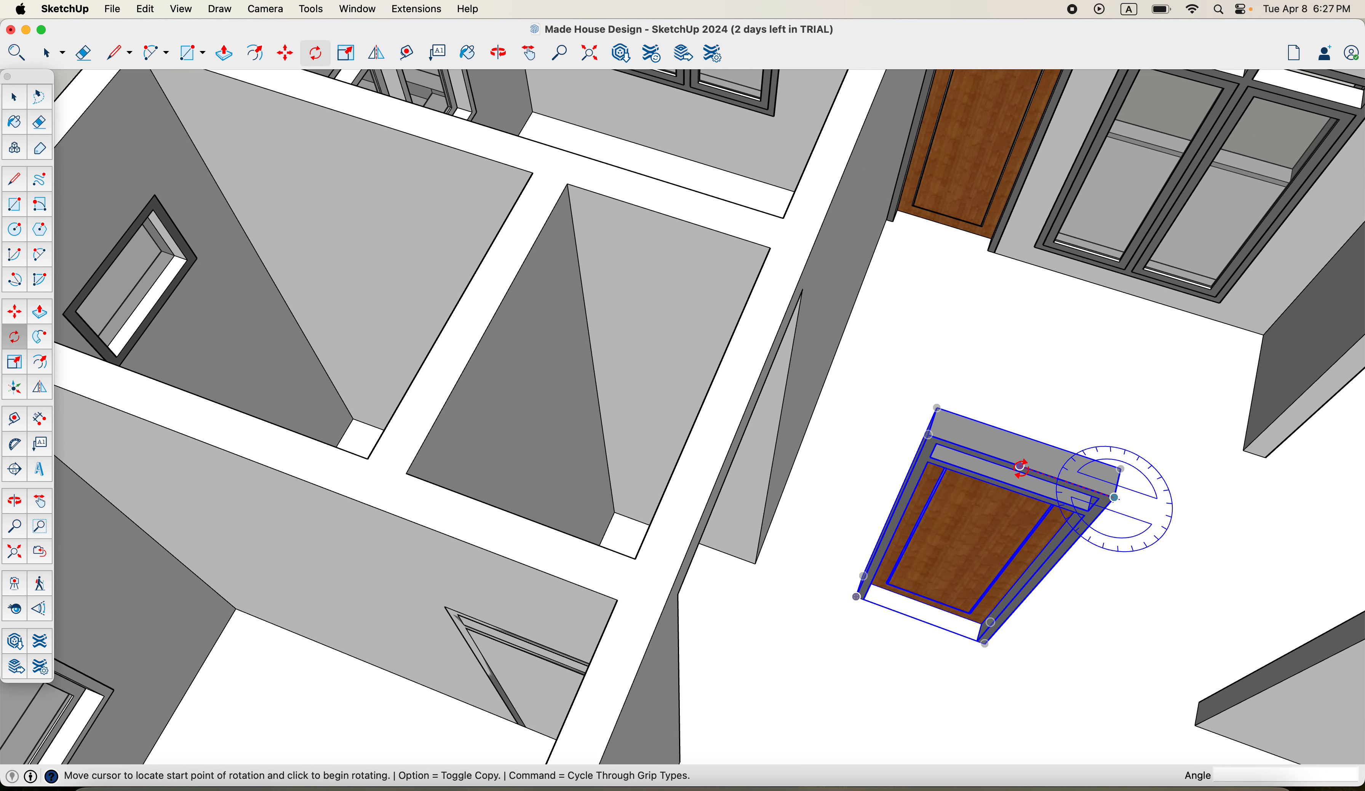
{"action": "left_click", "coordinate": [1021, 468]}
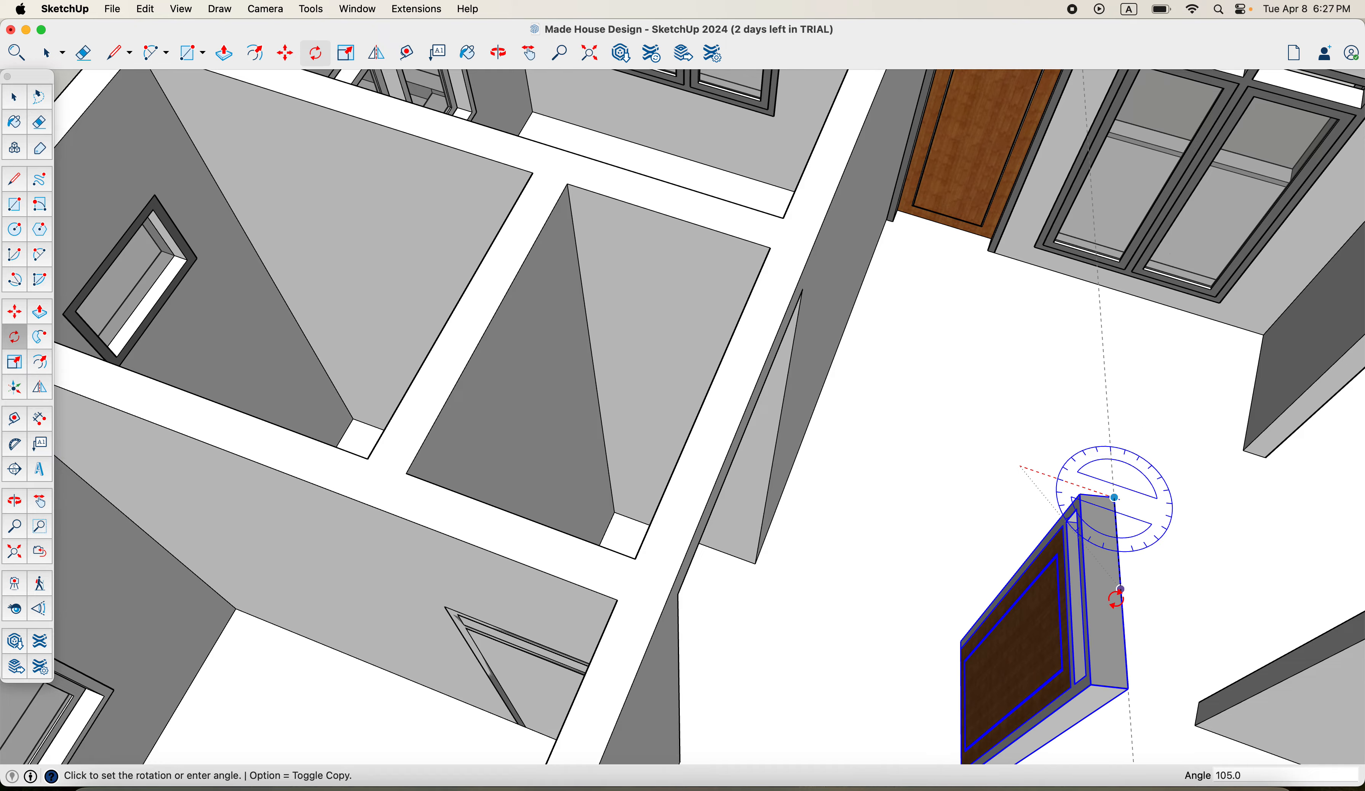
{"action": "scroll", "coordinate": [1092, 589], "scroll_direction": "down", "scroll_amount": 3}
{"action": "middle_click_drag", "start_coordinate": [1088, 581], "coordinate": [988, 463], "text": "shift"}
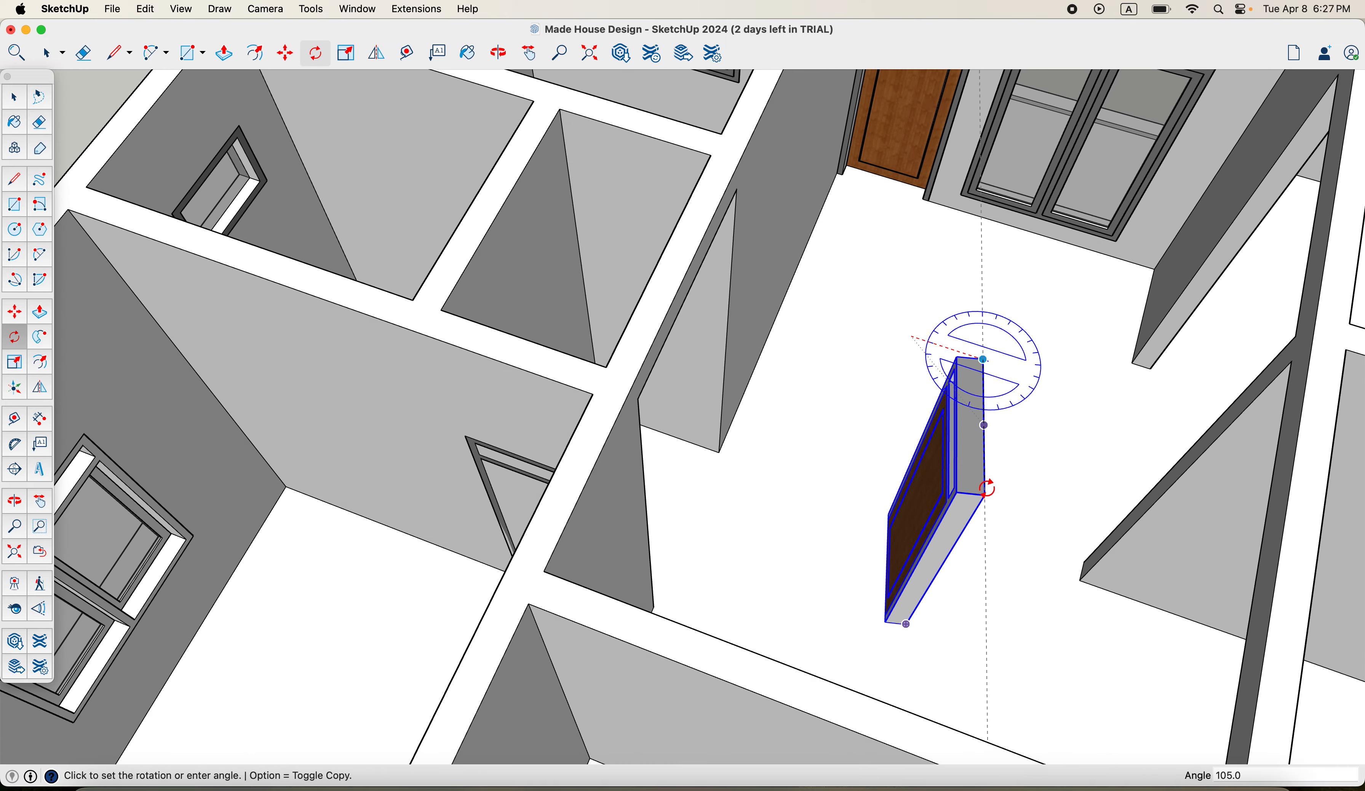
{"action": "middle_click_drag", "start_coordinate": [993, 519], "coordinate": [603, 499]}
{"action": "scroll", "coordinate": [788, 547], "scroll_direction": "up", "scroll_amount": 3}
Step: Move the rotated door by its bottom corner into the passage's inner corner, flush with the back wall beside the front bedroom door
{"action": "key", "text": "m"}
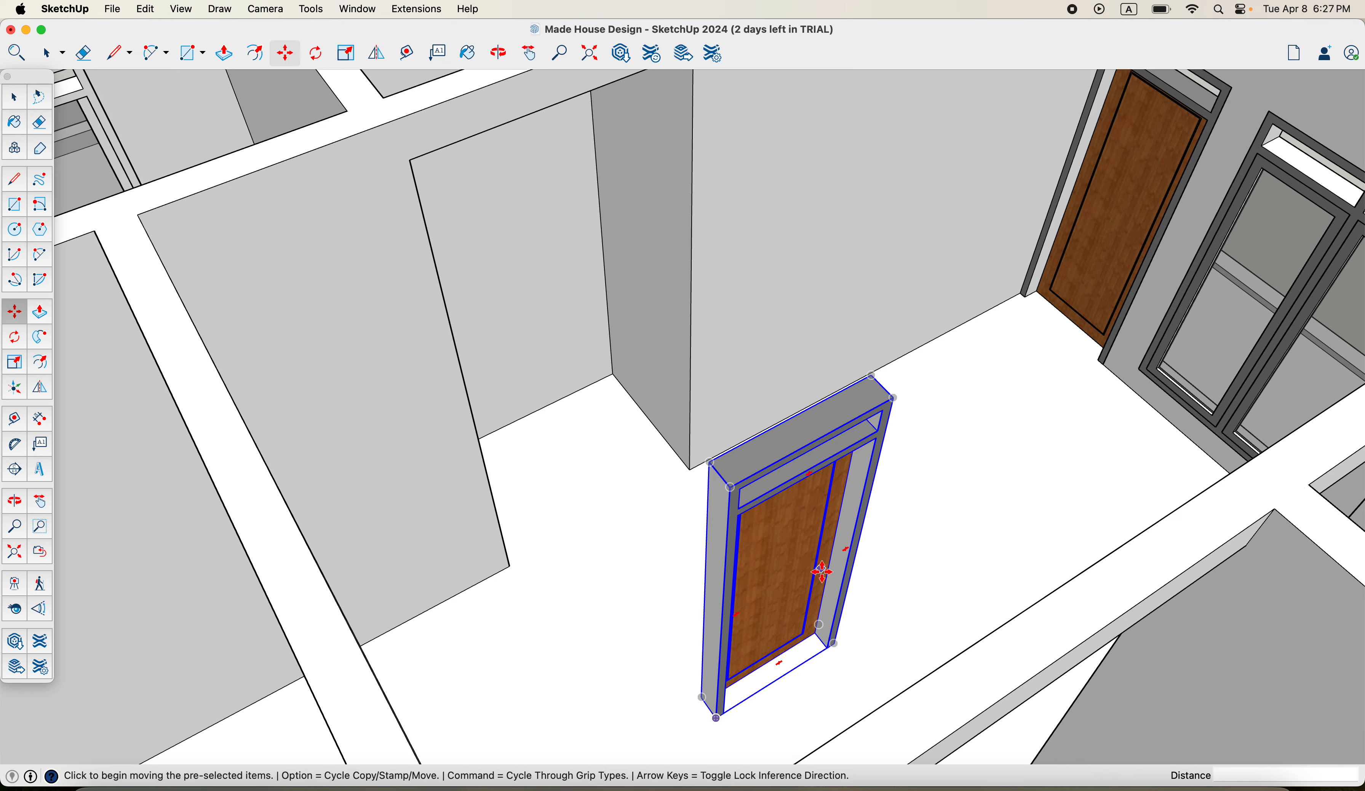
{"action": "scroll", "coordinate": [801, 588], "scroll_direction": "up", "scroll_amount": 4}
{"action": "middle_click_drag", "start_coordinate": [746, 712], "coordinate": [707, 384]}
{"action": "scroll", "coordinate": [698, 358], "scroll_direction": "up", "scroll_amount": 3}
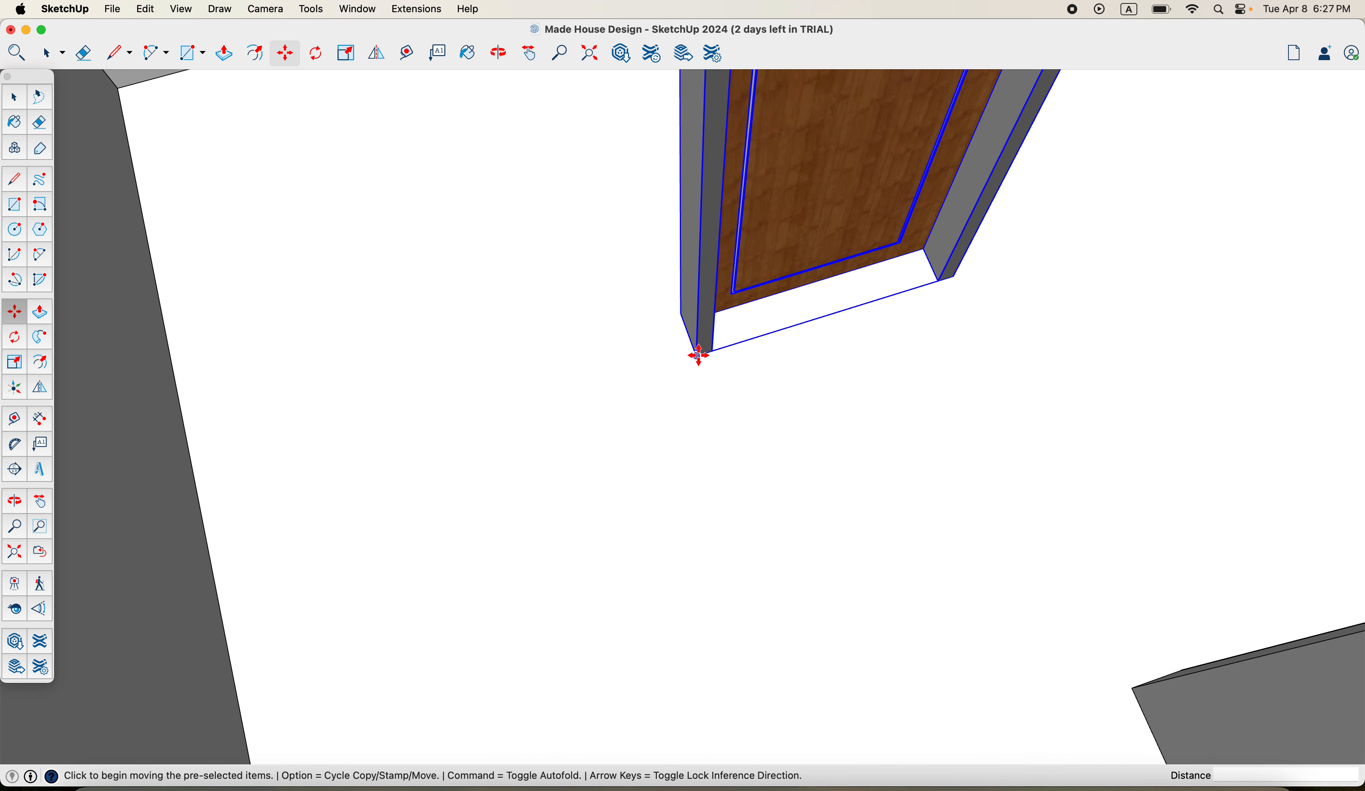
{"action": "left_click", "coordinate": [697, 355]}
{"action": "scroll", "coordinate": [658, 324], "scroll_direction": "down", "scroll_amount": 2}
{"action": "middle_click_drag", "start_coordinate": [658, 326], "coordinate": [462, 380]}
{"action": "scroll", "coordinate": [647, 412], "scroll_direction": "down", "scroll_amount": 5}
{"action": "scroll", "coordinate": [647, 412], "scroll_direction": "down", "scroll_amount": 3}
{"action": "scroll", "coordinate": [552, 343], "scroll_direction": "up", "scroll_amount": 3}
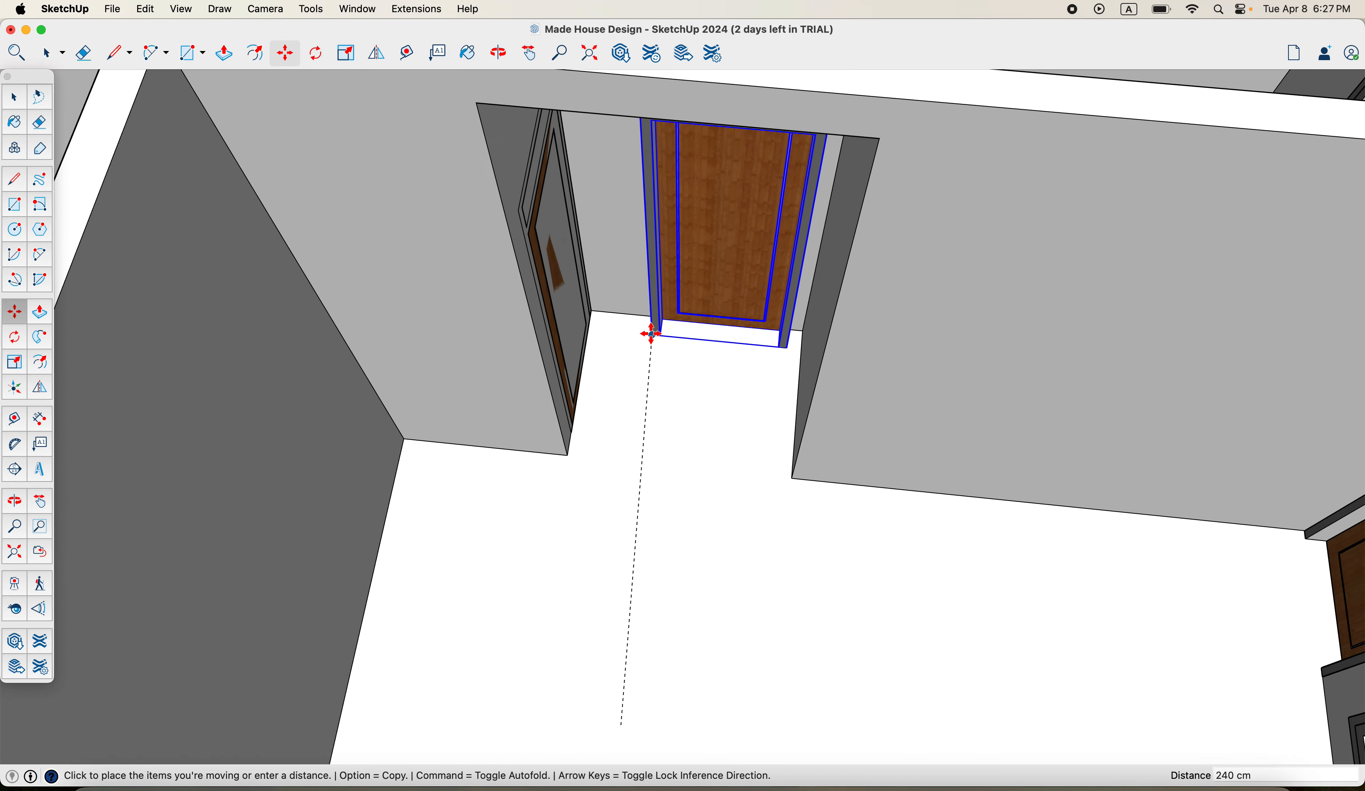
{"action": "scroll", "coordinate": [630, 328], "scroll_direction": "up", "scroll_amount": 5}
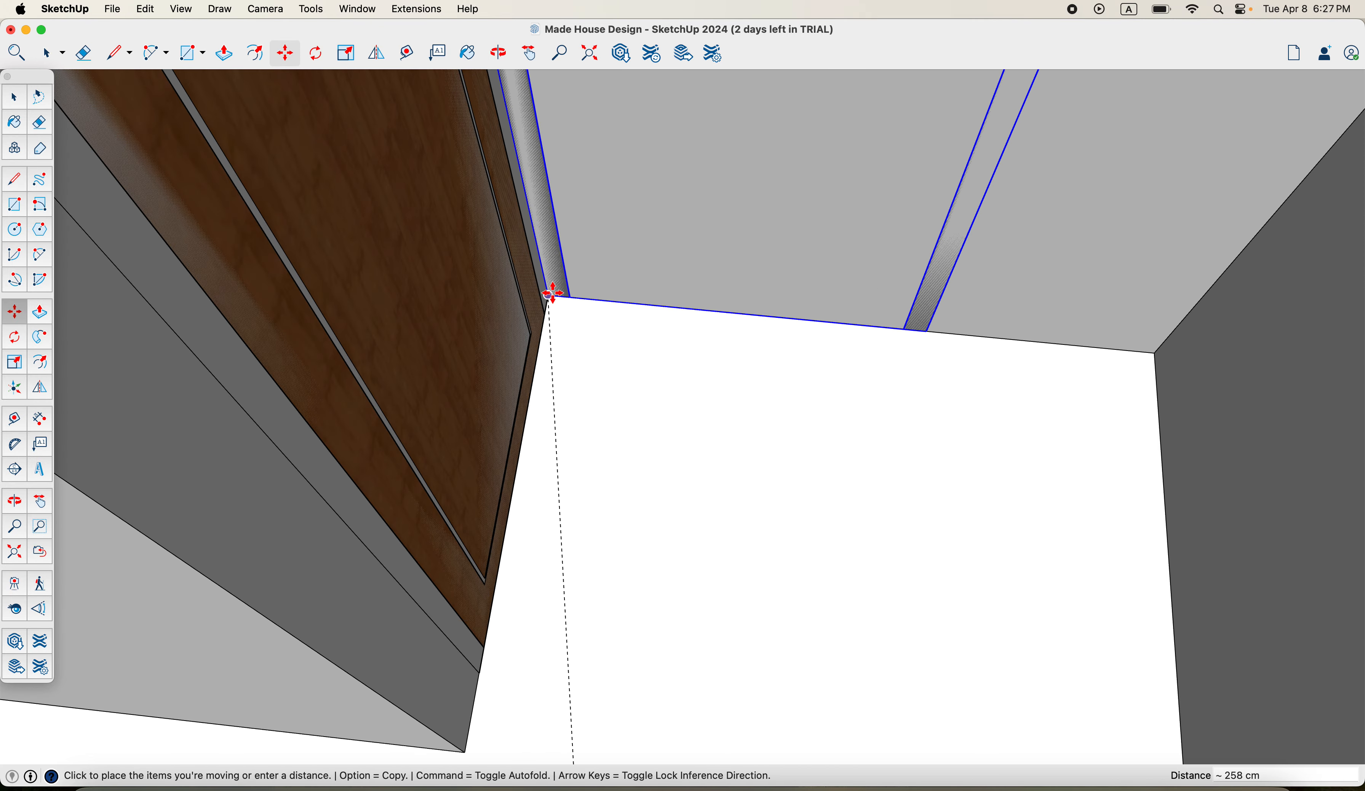
{"action": "left_click", "coordinate": [550, 294]}
Step: Draw rectangles on the two passage walls around the adjoining doors, 235 × 85 cm for the front bedroom door
{"action": "scroll", "coordinate": [625, 378], "scroll_direction": "down", "scroll_amount": 5}
{"action": "scroll", "coordinate": [778, 454], "scroll_direction": "down", "scroll_amount": 2}
{"action": "middle_click_drag", "start_coordinate": [780, 454], "coordinate": [793, 560], "text": "shift"}
{"action": "middle_click_drag", "start_coordinate": [793, 560], "coordinate": [647, 489]}
{"action": "scroll", "coordinate": [716, 393], "scroll_direction": "up", "scroll_amount": 3}
{"action": "middle_click_drag", "start_coordinate": [716, 392], "coordinate": [725, 357]}
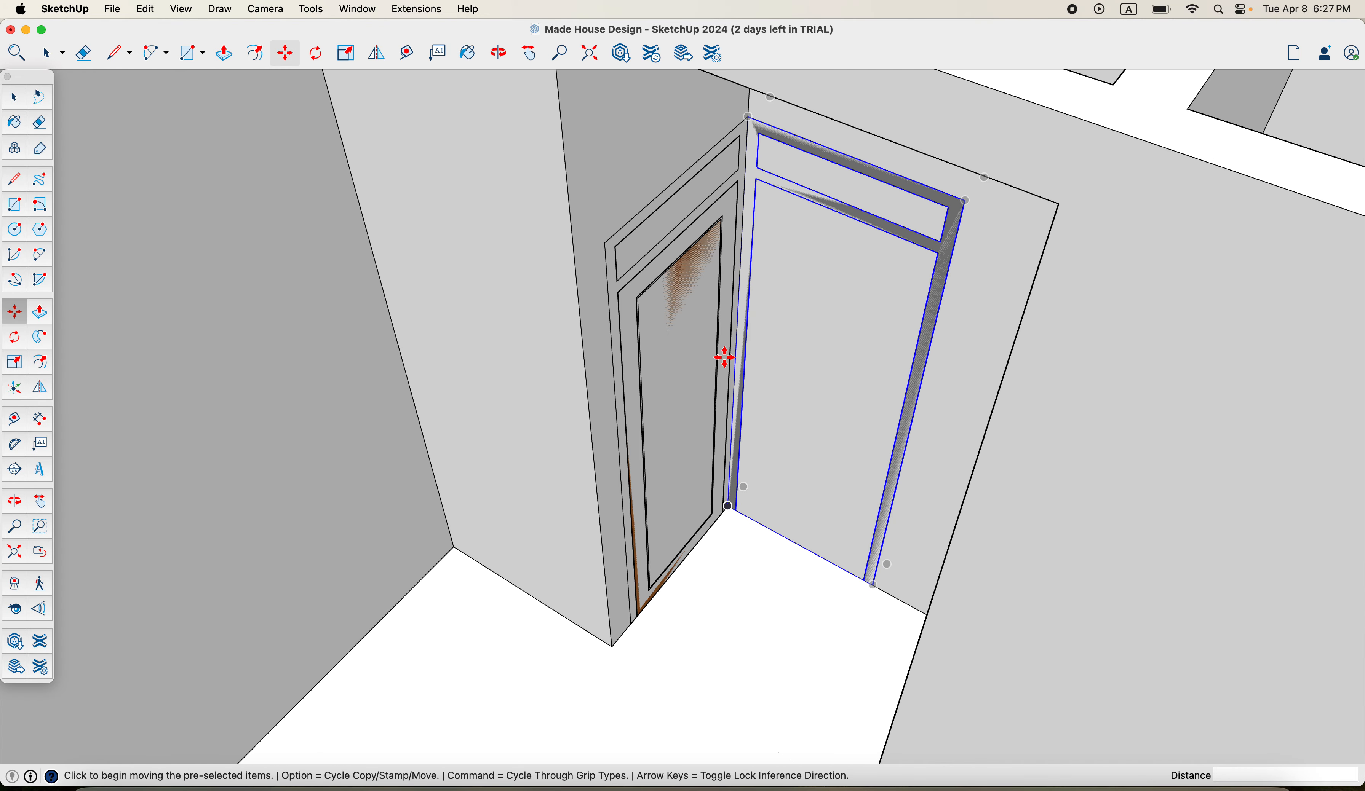
{"action": "key", "text": "r"}
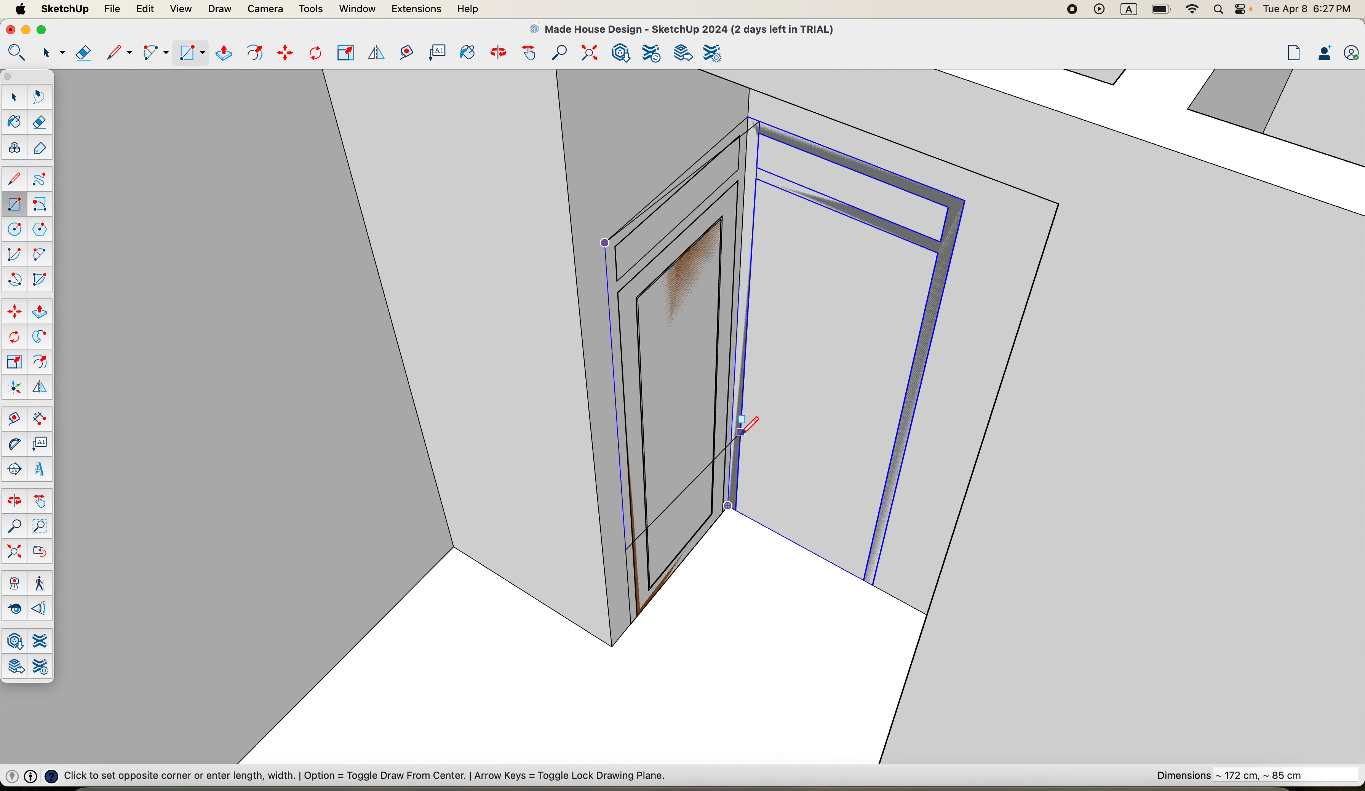
{"action": "scroll", "coordinate": [731, 496], "scroll_direction": "up", "scroll_amount": 5}
{"action": "left_click", "coordinate": [731, 495]}
{"action": "scroll", "coordinate": [733, 483], "scroll_direction": "down", "scroll_amount": 5}
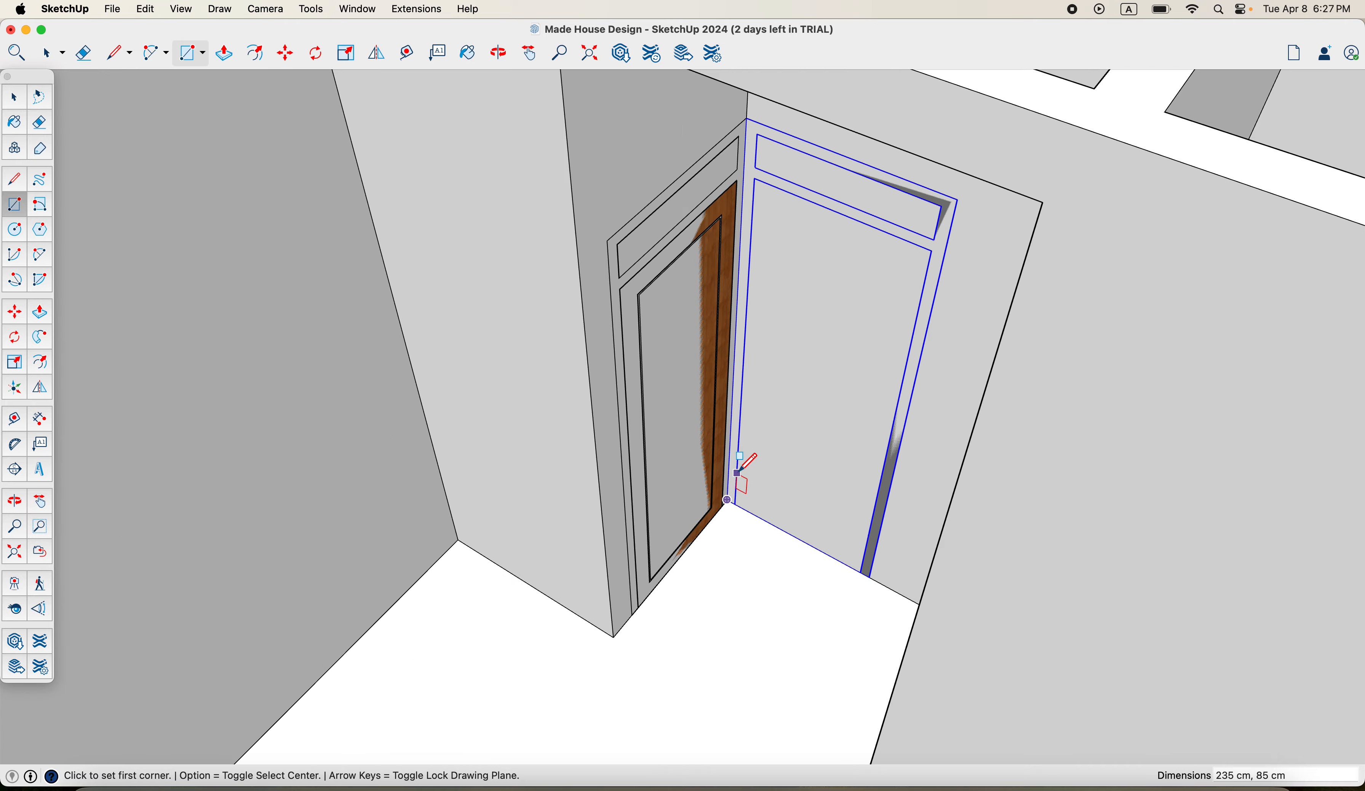
{"action": "scroll", "coordinate": [737, 473], "scroll_direction": "down", "scroll_amount": 3}
{"action": "scroll", "coordinate": [754, 340], "scroll_direction": "up", "scroll_amount": 4}
{"action": "middle_click_drag", "start_coordinate": [754, 340], "coordinate": [770, 277]}
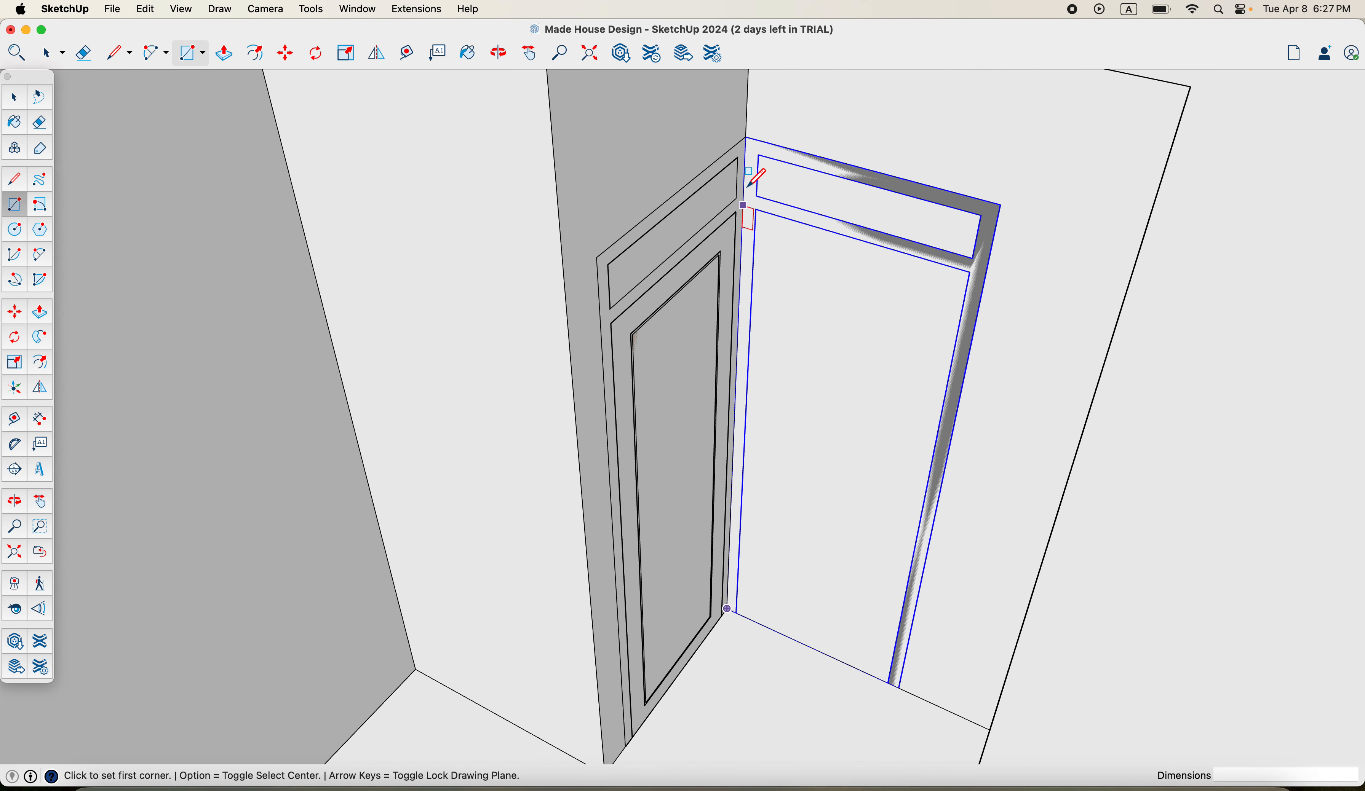
{"action": "left_click", "coordinate": [746, 136]}
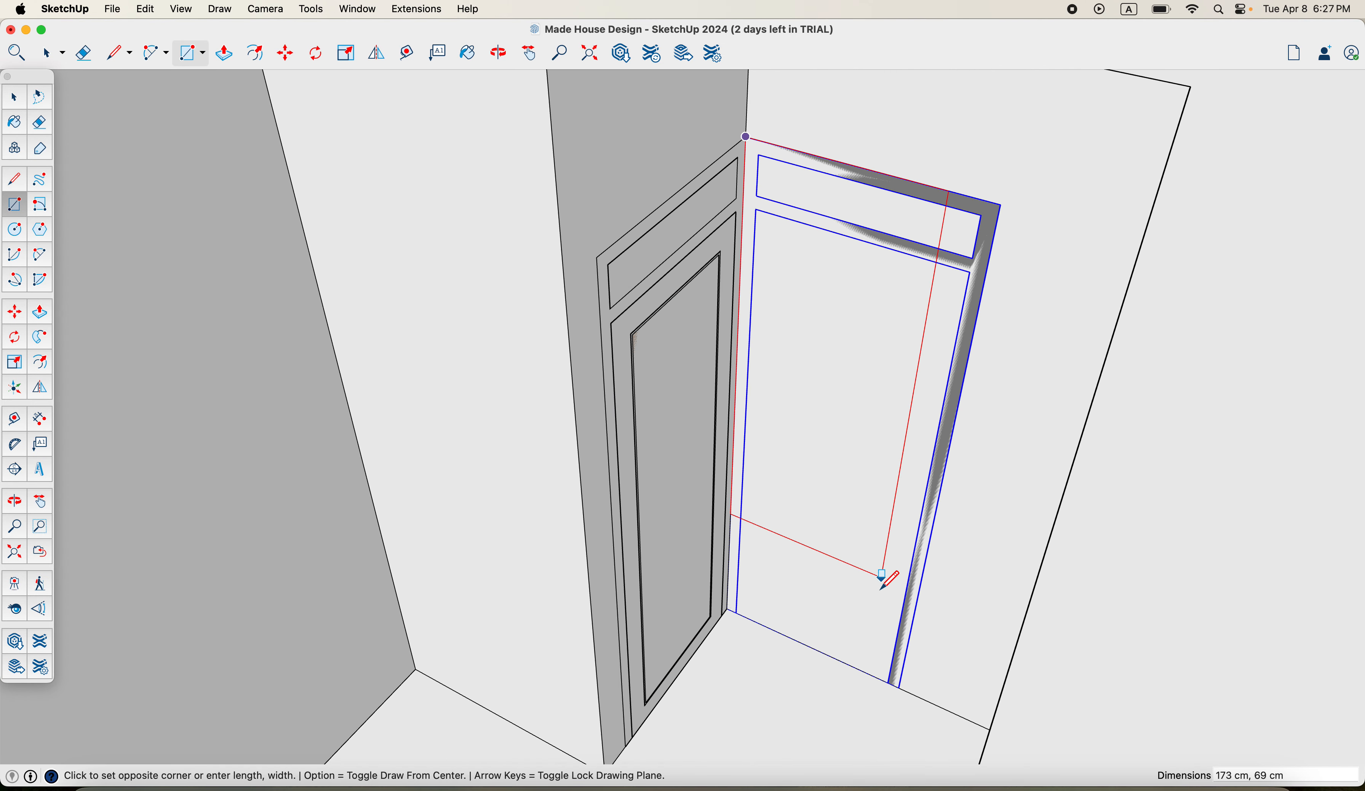
{"action": "left_click", "coordinate": [901, 687]}
{"action": "middle_click_drag", "start_coordinate": [777, 540], "coordinate": [752, 533]}
Step: Push both outlined door faces 15 cm through the passage walls to open them
{"action": "key", "text": "p"}
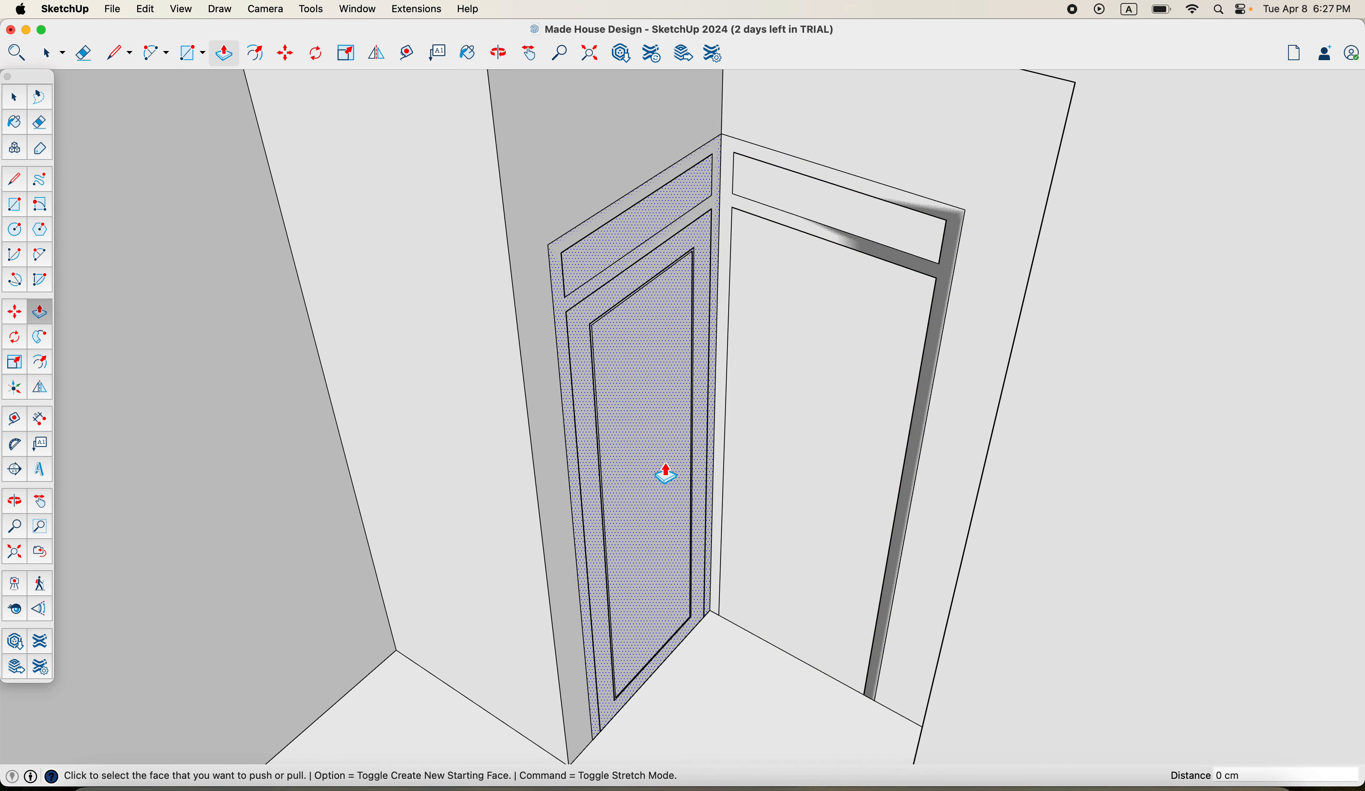
{"action": "left_click", "coordinate": [666, 475]}
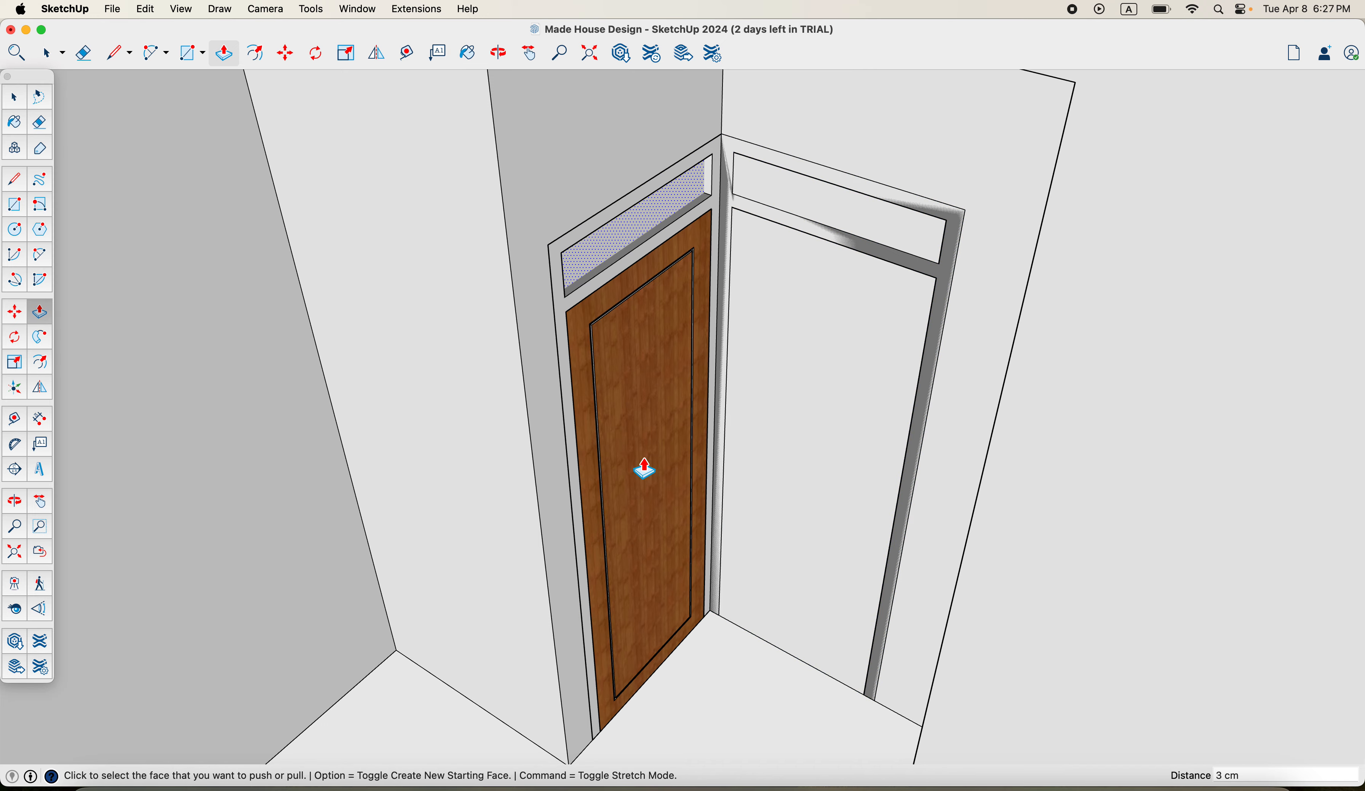
{"action": "key", "text": "Return"}
{"action": "scroll", "coordinate": [698, 478], "scroll_direction": "down", "scroll_amount": 3}
{"action": "middle_click_drag", "start_coordinate": [714, 482], "coordinate": [765, 497]}
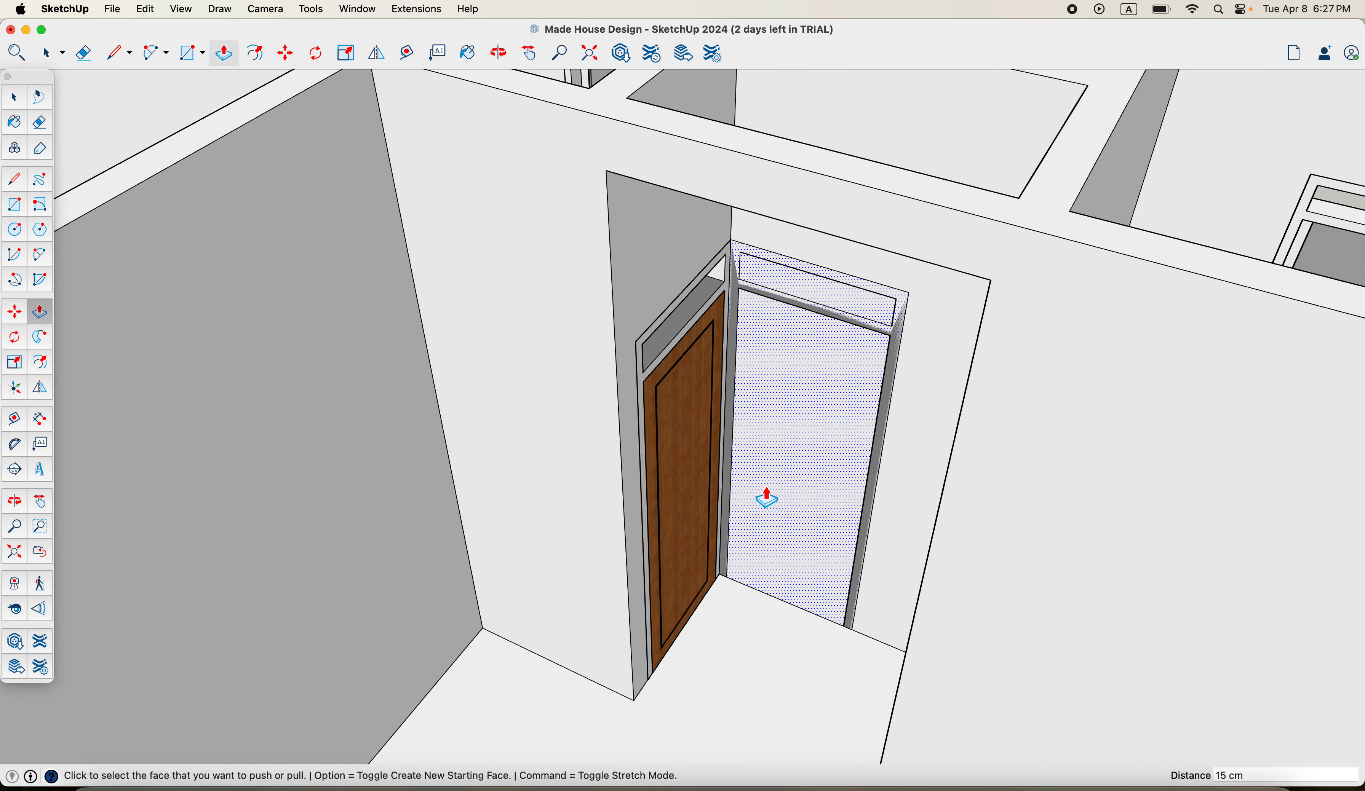
{"action": "left_click", "coordinate": [784, 471]}
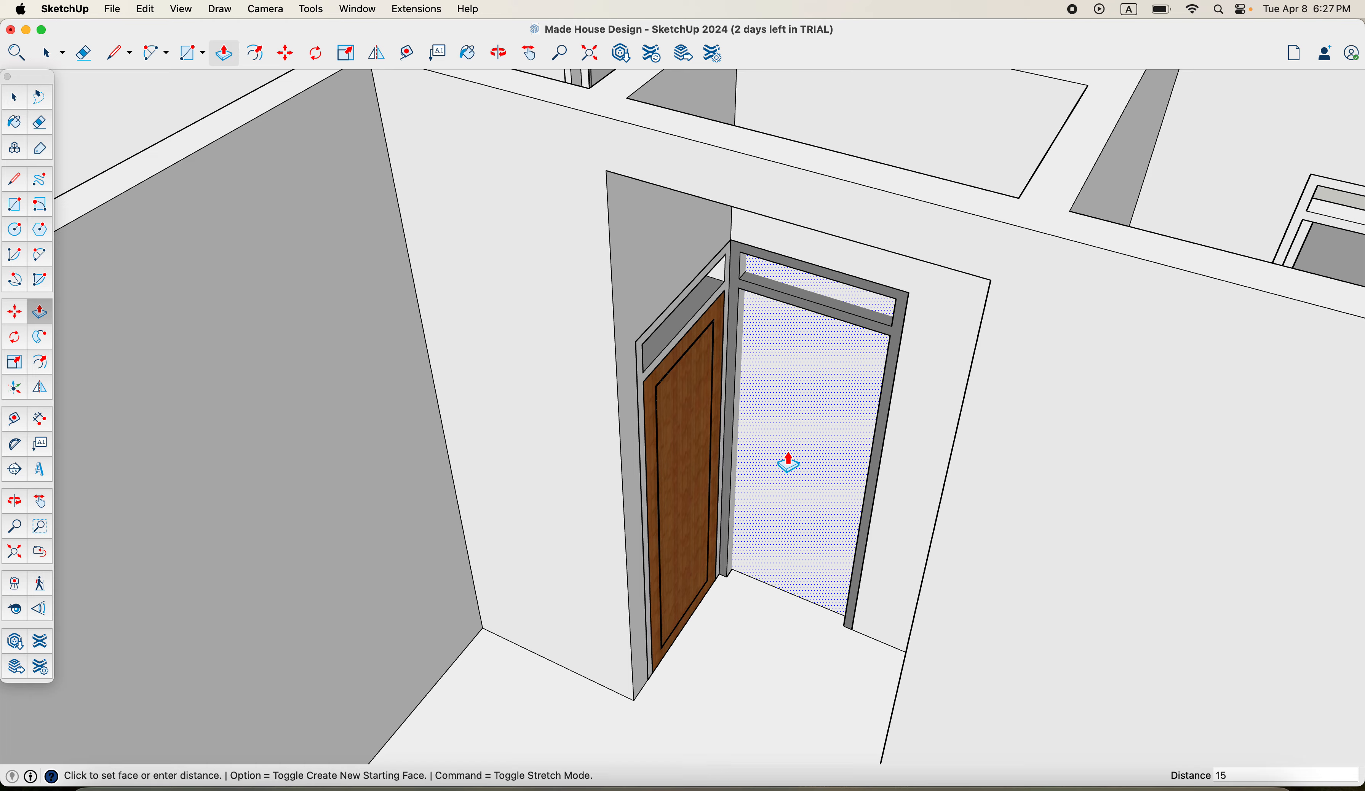
{"action": "key", "text": "Return"}
{"action": "scroll", "coordinate": [789, 467], "scroll_direction": "down", "scroll_amount": 3}
{"action": "middle_click_drag", "start_coordinate": [804, 471], "coordinate": [863, 495]}
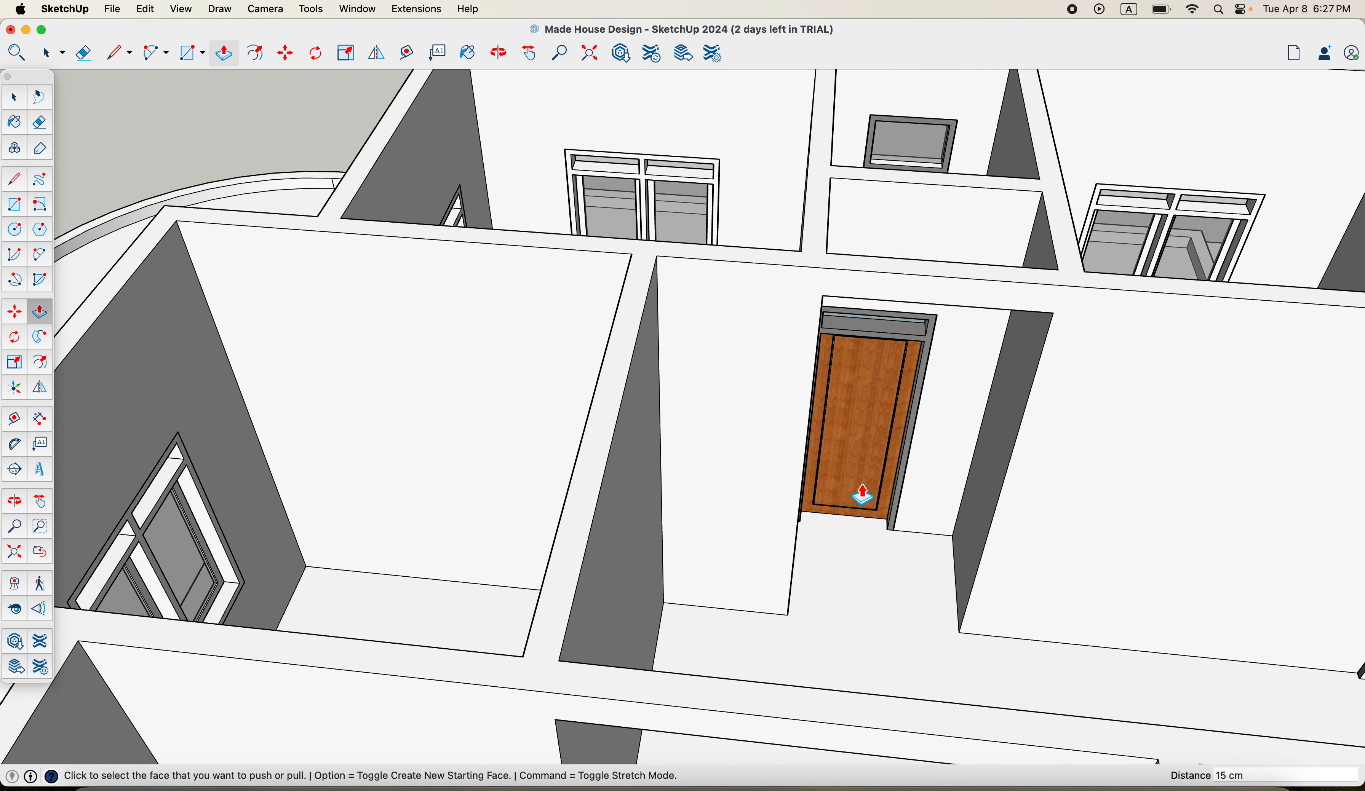
Step: Select the door set in the passage's back wall
{"action": "scroll", "coordinate": [862, 495], "scroll_direction": "up", "scroll_amount": 3}
{"action": "scroll", "coordinate": [849, 490], "scroll_direction": "down", "scroll_amount": 3}
{"action": "key", "text": "space"}
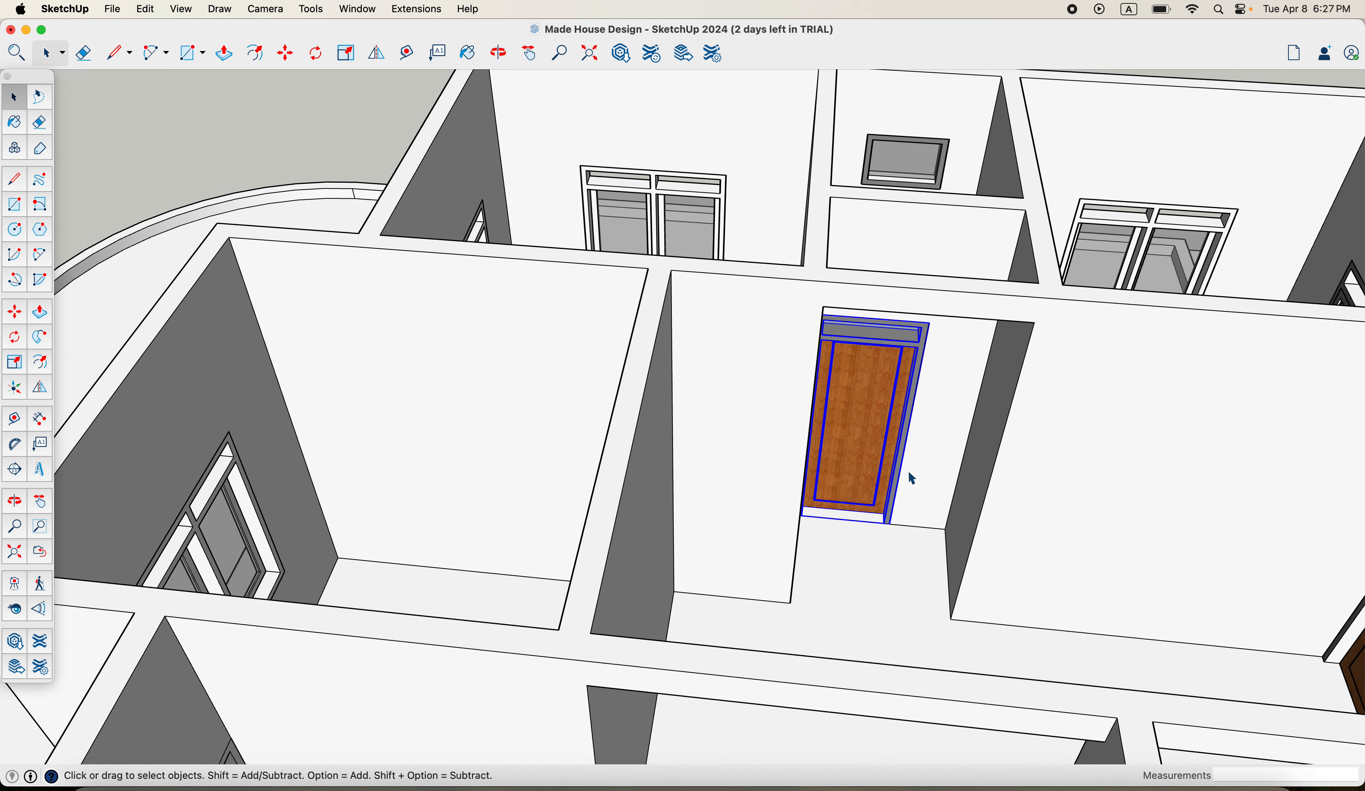
{"action": "key", "text": "m"}
{"action": "left_click", "coordinate": [891, 527]}
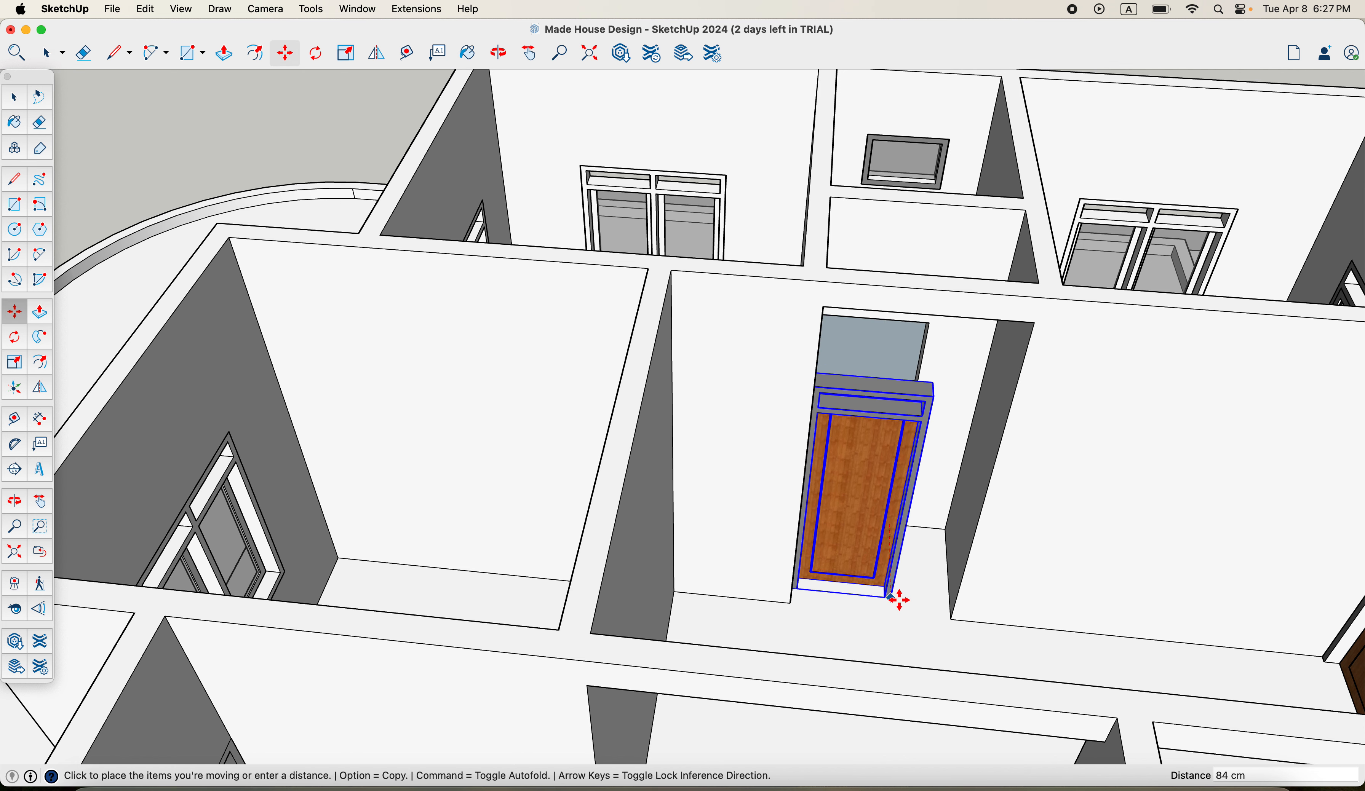
{"action": "left_click", "coordinate": [889, 596]}
{"action": "key", "text": "z"}
{"action": "key", "text": "Escape"}
{"action": "key", "text": "Escape"}
Step: Copy the passage's back-wall door out onto the central room's floor in front of the passage
{"action": "scroll", "coordinate": [905, 573], "scroll_direction": "up", "scroll_amount": 2}
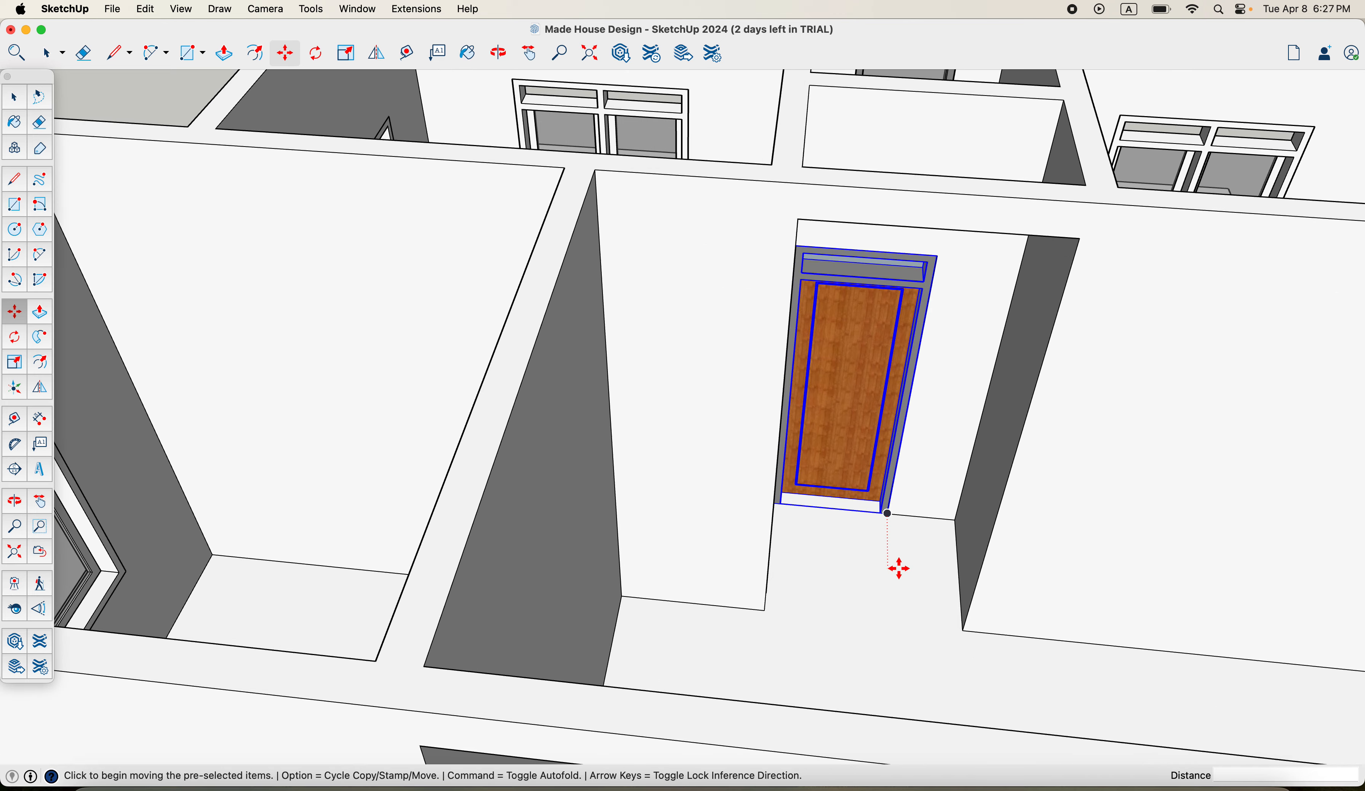
{"action": "left_click", "coordinate": [890, 513]}
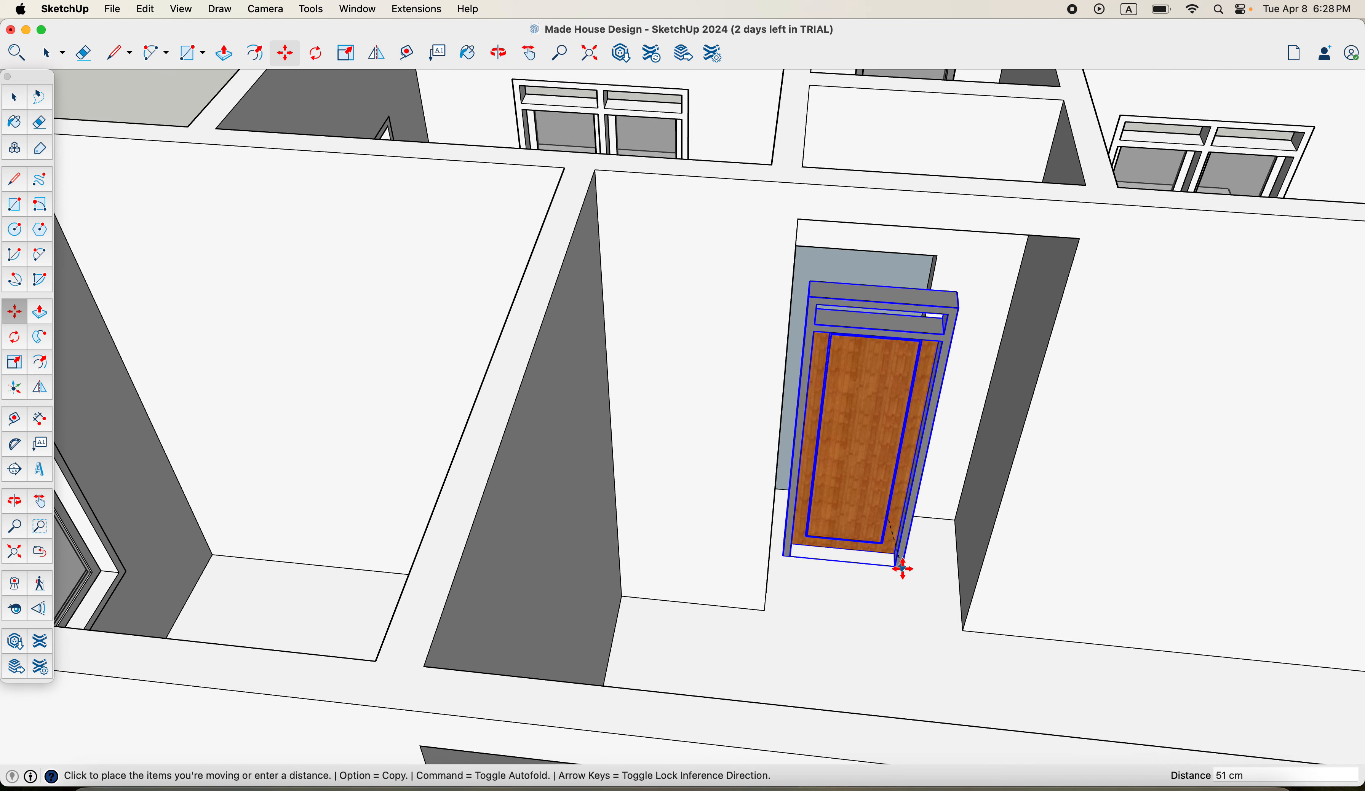
{"action": "key", "text": "alt"}
{"action": "scroll", "coordinate": [905, 634], "scroll_direction": "down", "scroll_amount": 5}
{"action": "middle_click_drag", "start_coordinate": [903, 633], "coordinate": [895, 571]}
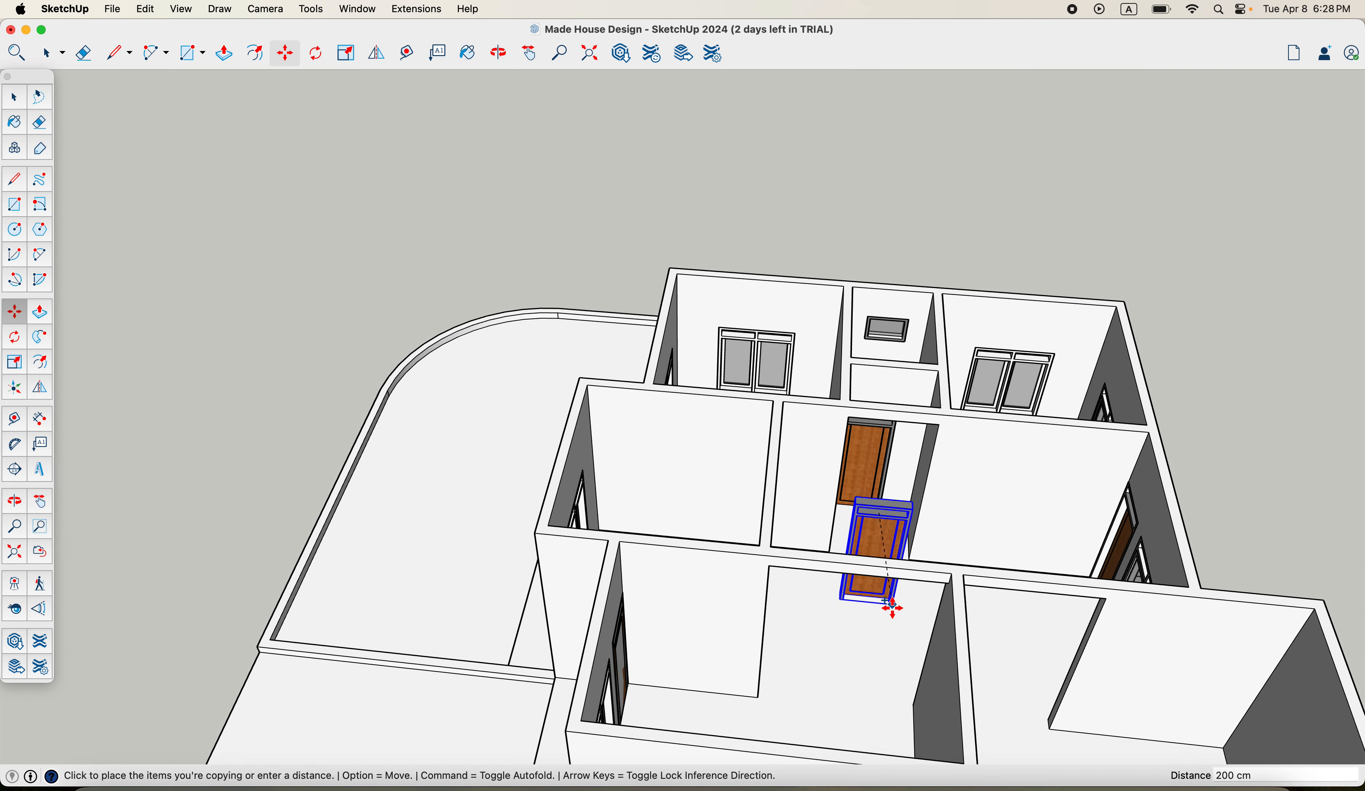
{"action": "left_click", "coordinate": [877, 627]}
{"action": "middle_click_drag", "start_coordinate": [877, 626], "coordinate": [1054, 725]}
{"action": "scroll", "coordinate": [917, 565], "scroll_direction": "up", "scroll_amount": 5}
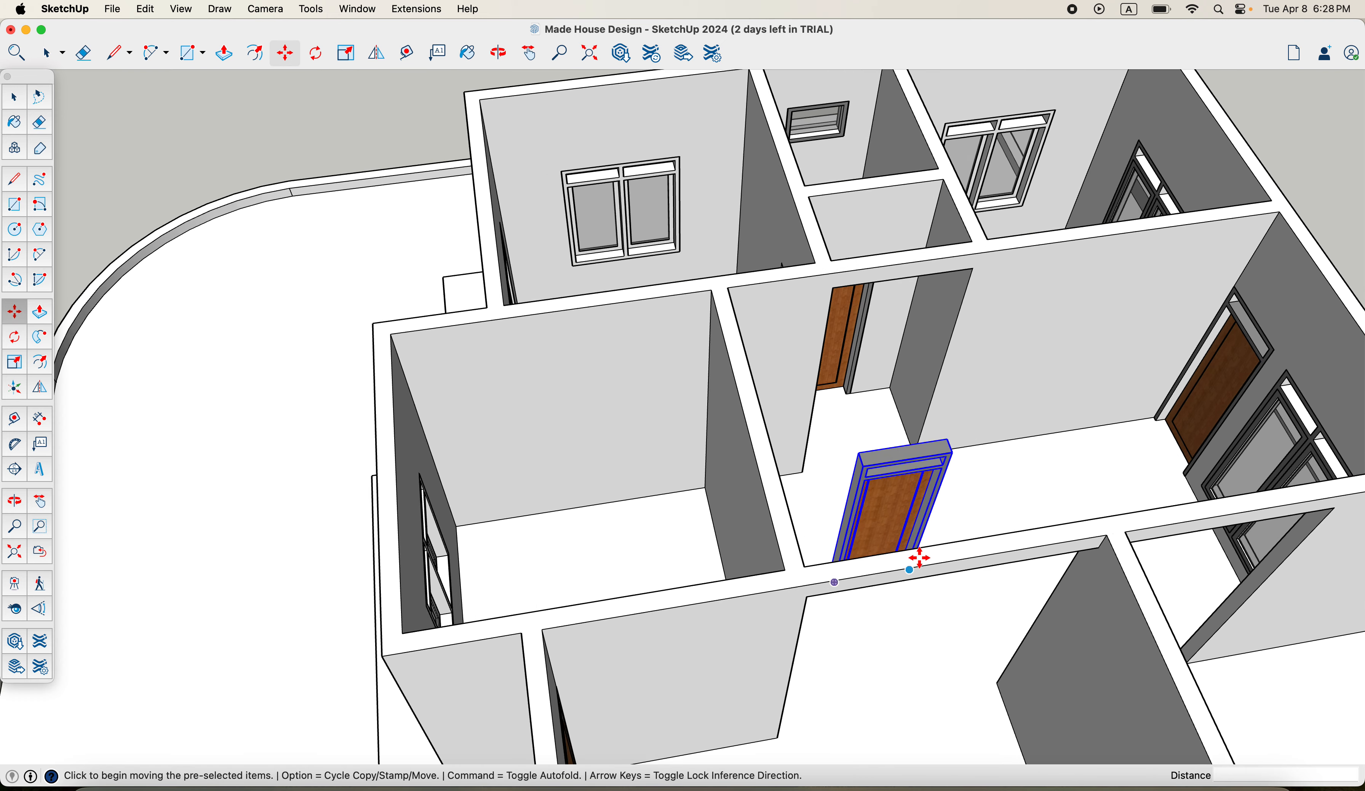
Step: Rotate the new door copy 90 degrees about its upper corner
{"action": "left_click", "coordinate": [17, 338]}
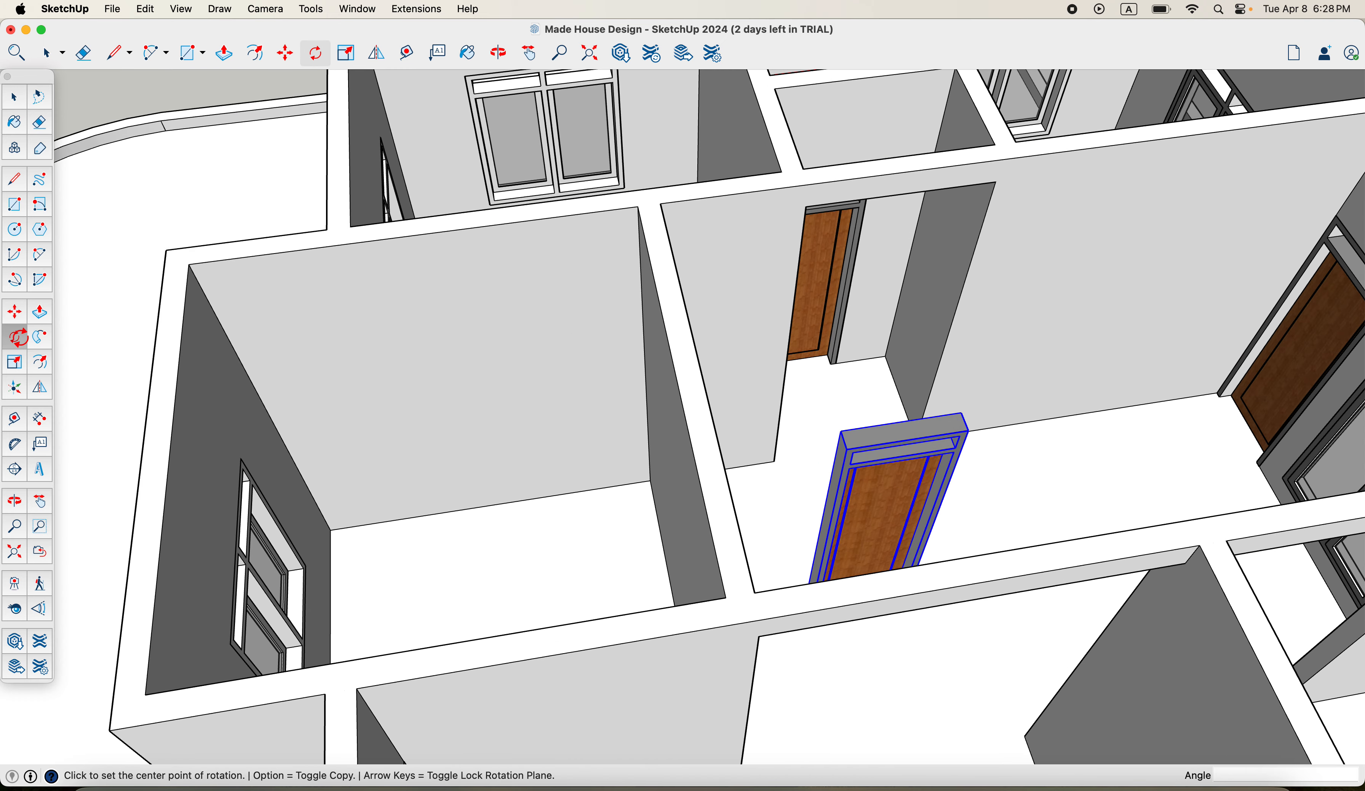
{"action": "left_click", "coordinate": [841, 431]}
{"action": "left_click", "coordinate": [903, 422]}
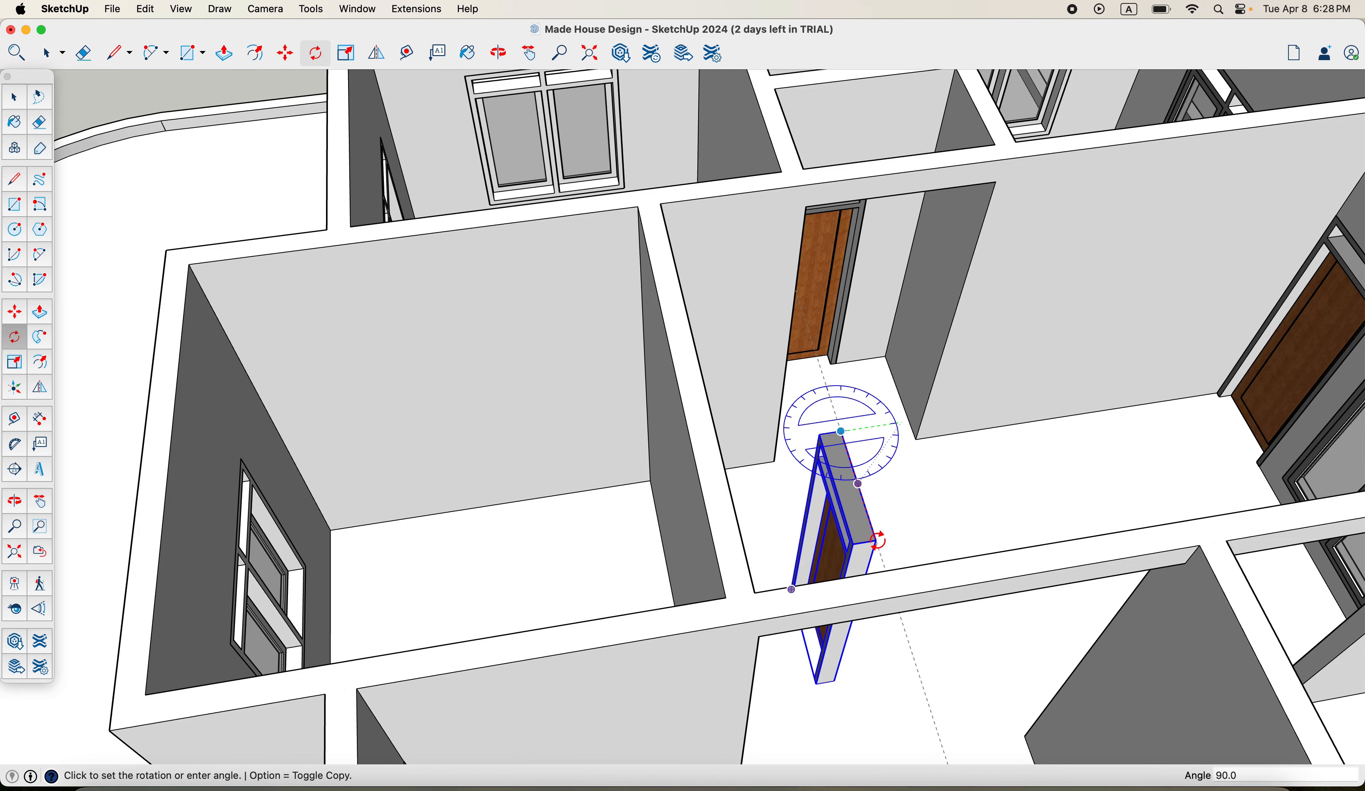
{"action": "left_click", "coordinate": [877, 541]}
Step: Move the rotated door copy by its lower corner to the passage's inner floor corner, flush against the side wall
{"action": "scroll", "coordinate": [914, 493], "scroll_direction": "down", "scroll_amount": 2}
{"action": "middle_click_drag", "start_coordinate": [914, 493], "coordinate": [861, 584]}
{"action": "scroll", "coordinate": [887, 481], "scroll_direction": "up", "scroll_amount": 3}
{"action": "scroll", "coordinate": [834, 601], "scroll_direction": "up", "scroll_amount": 5}
{"action": "key", "text": "m"}
{"action": "scroll", "coordinate": [800, 530], "scroll_direction": "up", "scroll_amount": 1}
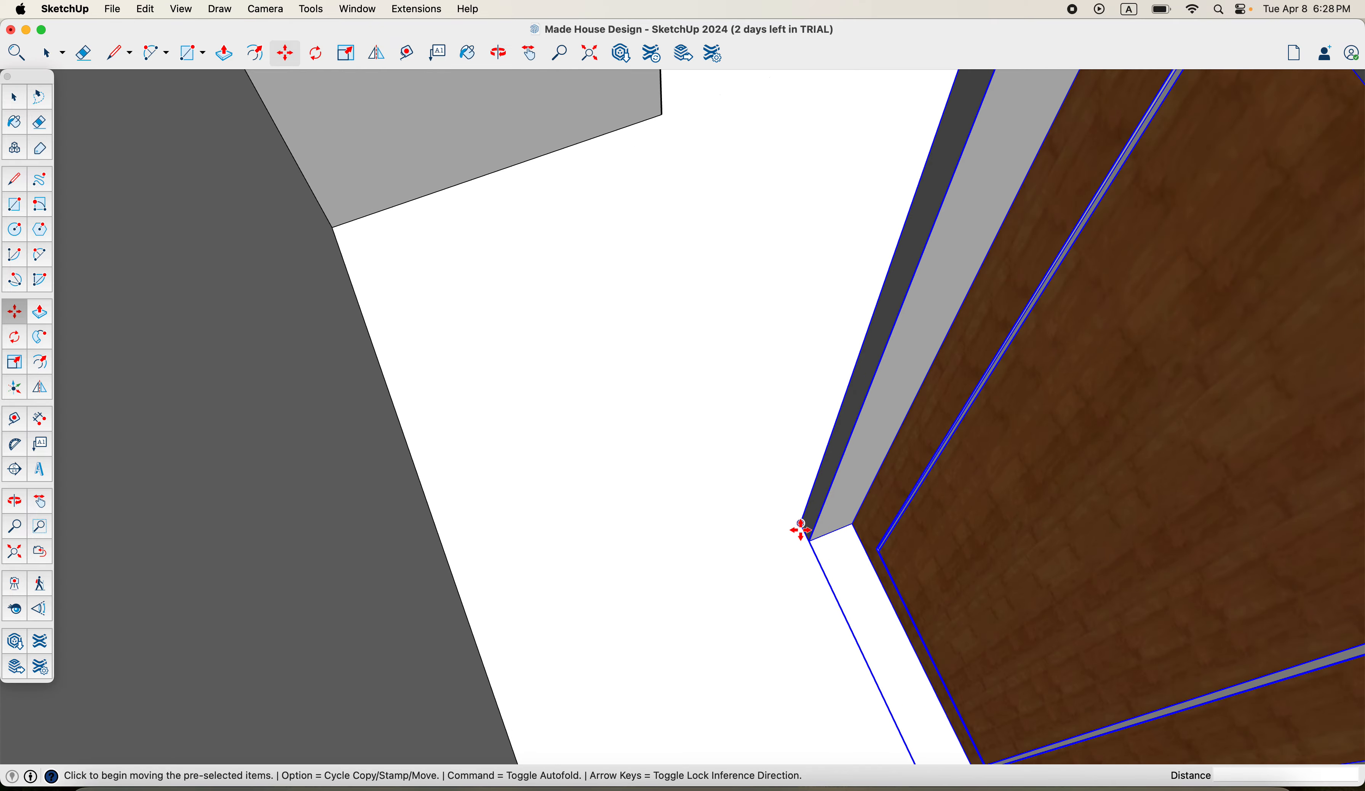
{"action": "left_click", "coordinate": [799, 525]}
{"action": "scroll", "coordinate": [796, 481], "scroll_direction": "down", "scroll_amount": 5}
{"action": "middle_click_drag", "start_coordinate": [795, 481], "coordinate": [831, 521]}
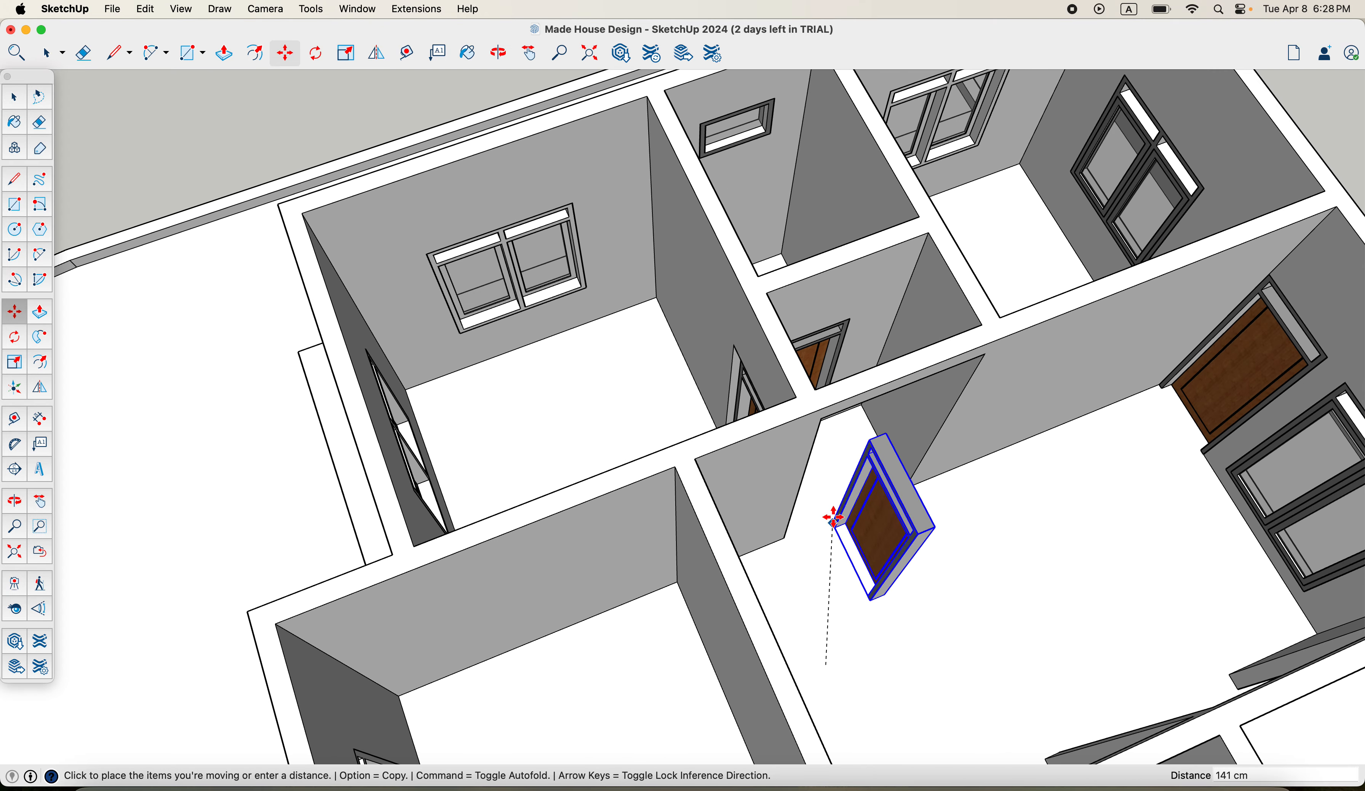
{"action": "scroll", "coordinate": [835, 479], "scroll_direction": "up", "scroll_amount": 4}
{"action": "scroll", "coordinate": [848, 402], "scroll_direction": "up", "scroll_amount": 4}
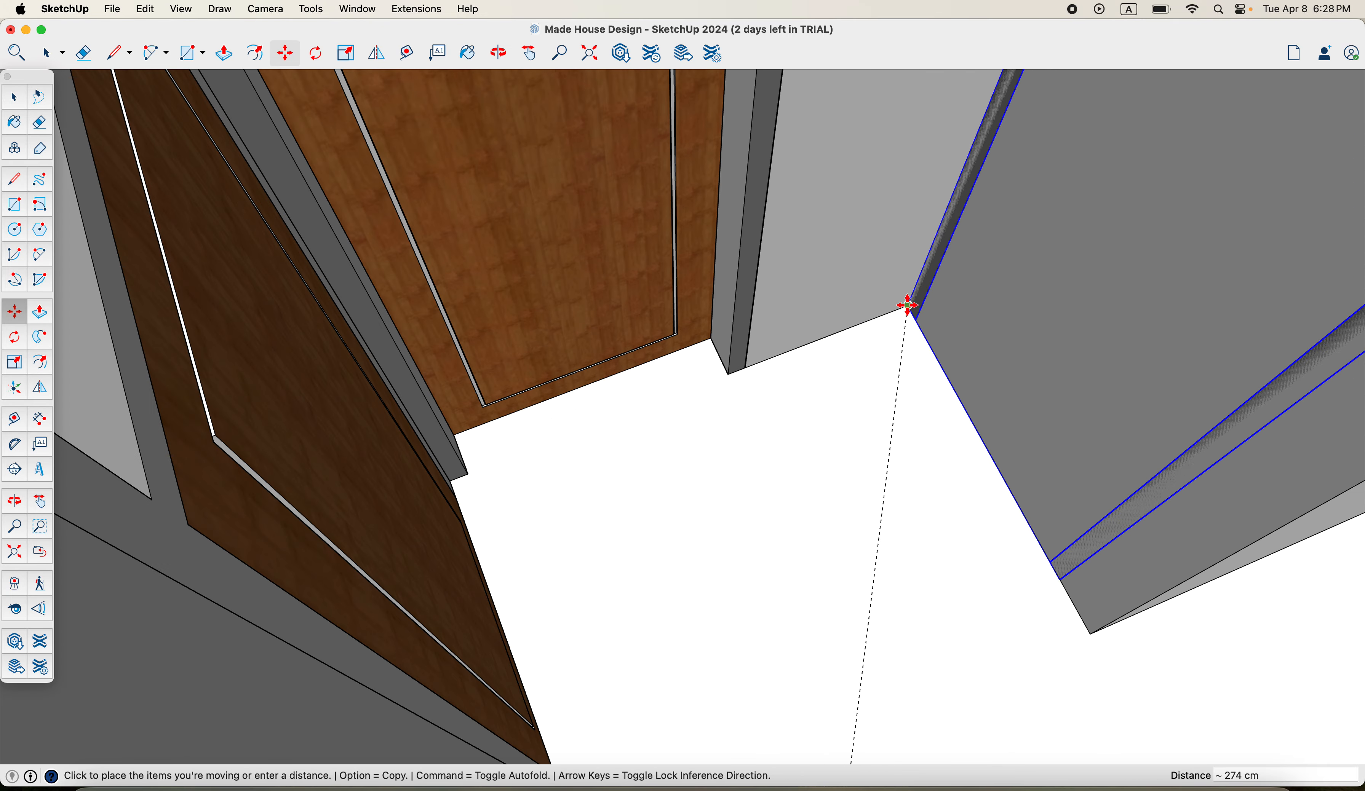
{"action": "left_click", "coordinate": [910, 310]}
Step: Outline the new passage door on the side wall with an 85 by 235 cm rectangle between its opposite corners
{"action": "scroll", "coordinate": [857, 410], "scroll_direction": "down", "scroll_amount": 5}
{"action": "mouse_move", "coordinate": [858, 411]}
{"action": "middle_mouse_down"}
{"action": "mouse_move", "coordinate": [859, 556]}
{"action": "mouse_move", "coordinate": [844, 426]}
{"action": "mouse_move", "coordinate": [868, 405]}
{"action": "middle_mouse_up"}
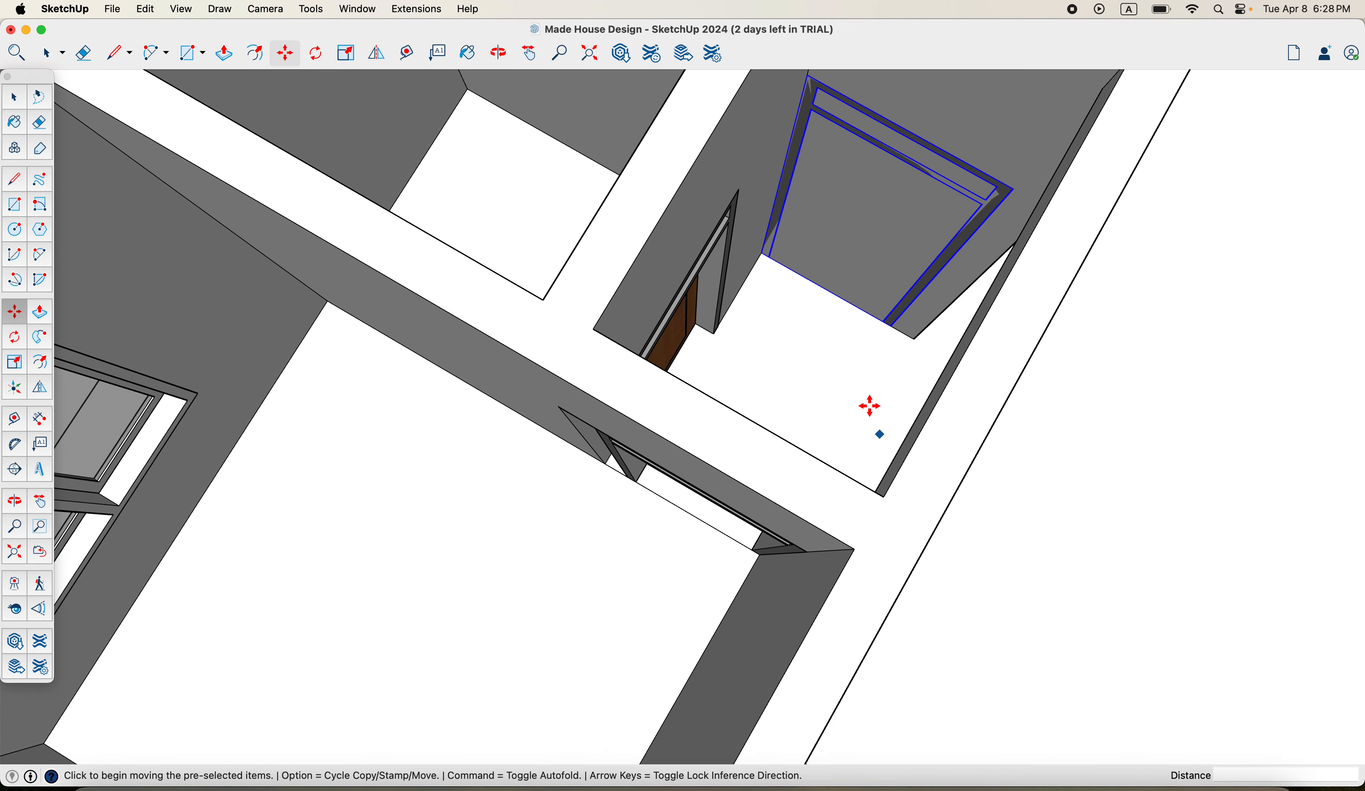
{"action": "scroll", "coordinate": [821, 173], "scroll_direction": "up", "scroll_amount": 2}
{"action": "middle_click_drag", "start_coordinate": [828, 196], "coordinate": [804, 407]}
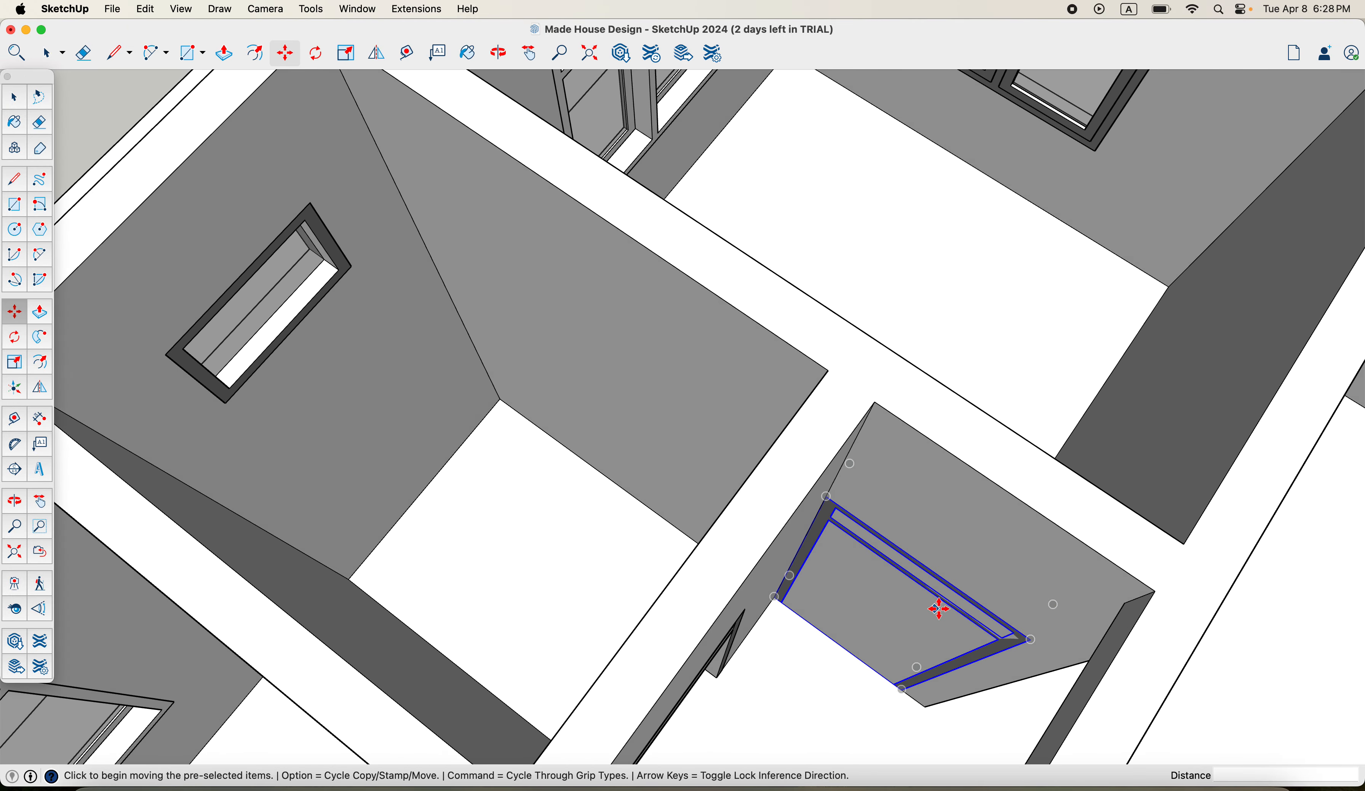
{"action": "middle_click_drag", "start_coordinate": [938, 610], "coordinate": [838, 482], "text": "shift"}
{"action": "middle_click_drag", "start_coordinate": [809, 339], "coordinate": [840, 454]}
{"action": "key", "text": "r"}
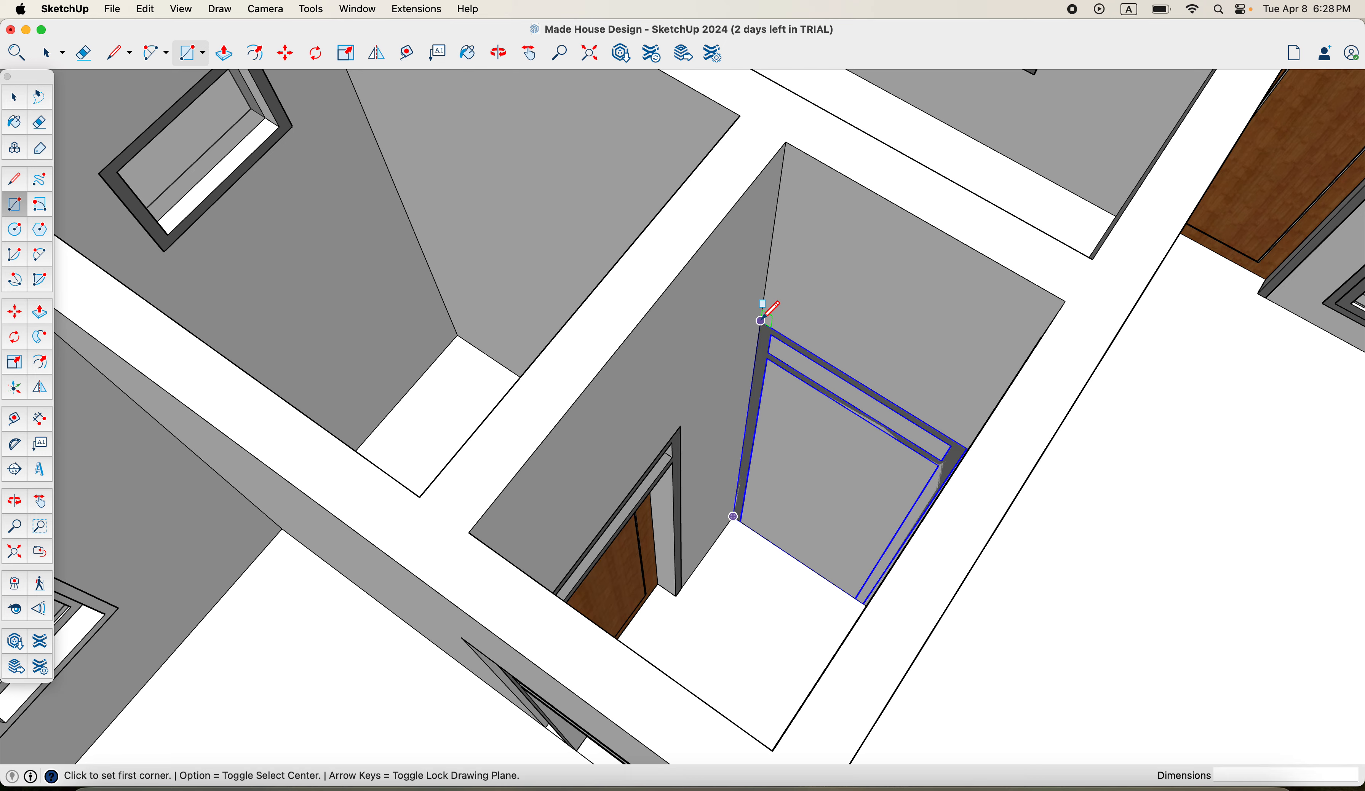
{"action": "left_click", "coordinate": [762, 320]}
{"action": "middle_click_drag", "start_coordinate": [782, 359], "coordinate": [876, 588]}
{"action": "scroll", "coordinate": [865, 577], "scroll_direction": "up", "scroll_amount": 4}
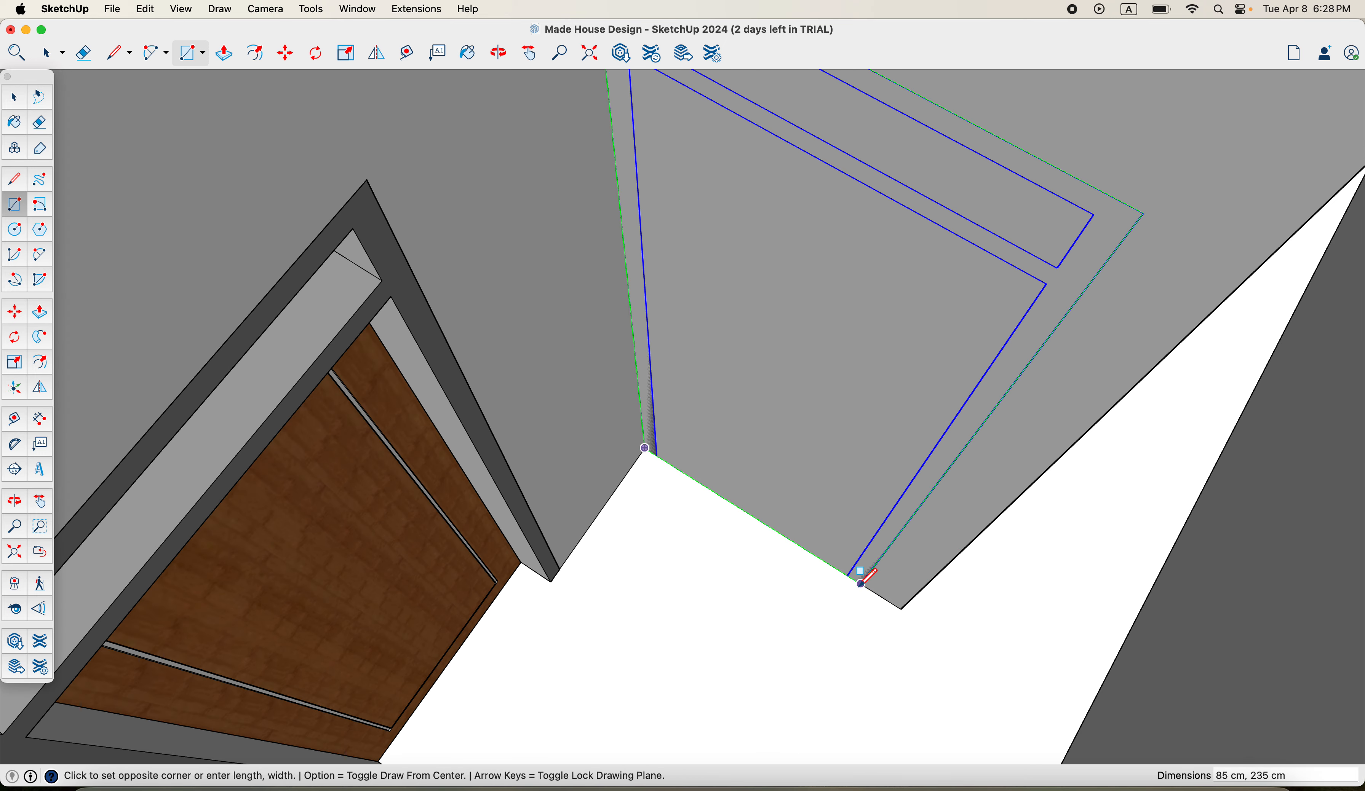
{"action": "left_click", "coordinate": [861, 582]}
{"action": "scroll", "coordinate": [847, 543], "scroll_direction": "down", "scroll_amount": 5}
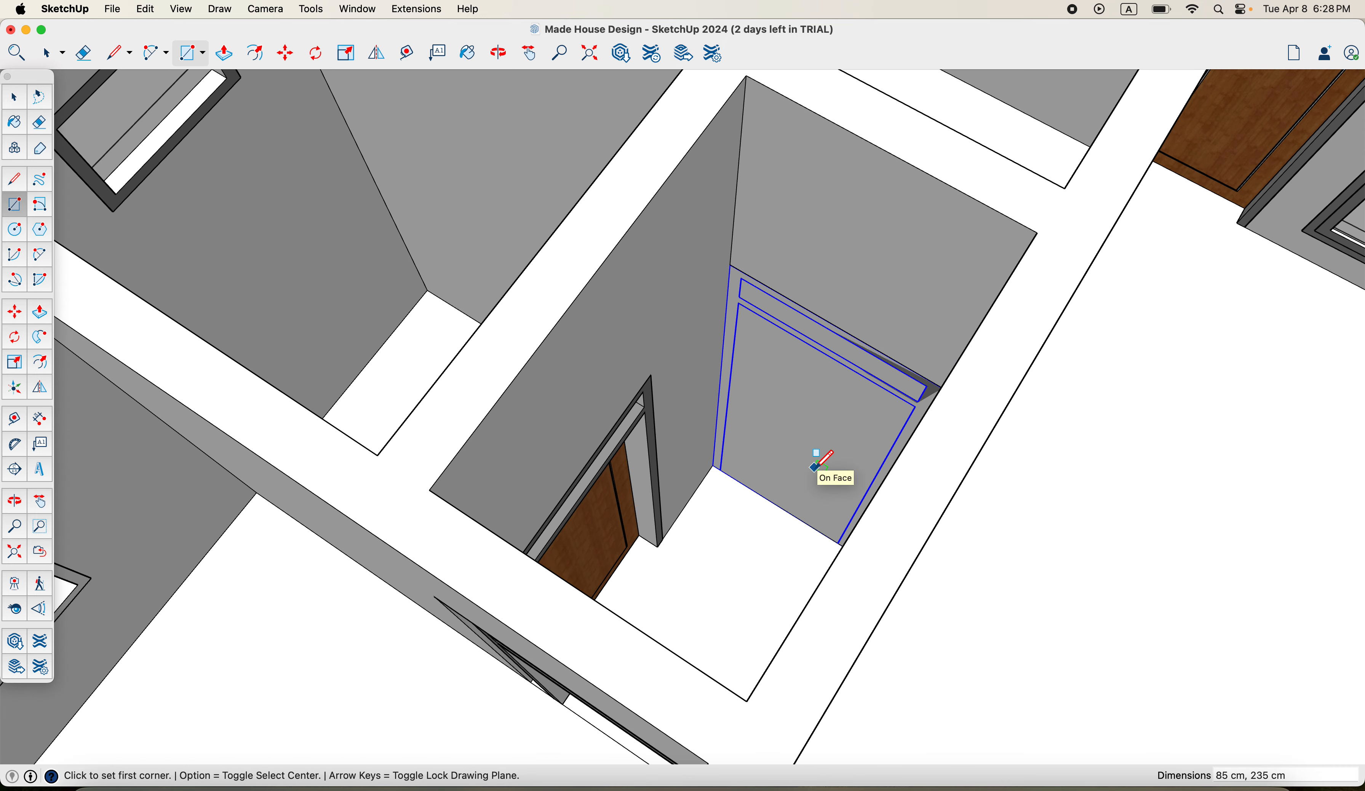
Step: Push the outlined door face 15 cm through the passage's side wall to open it
{"action": "key", "text": "p"}
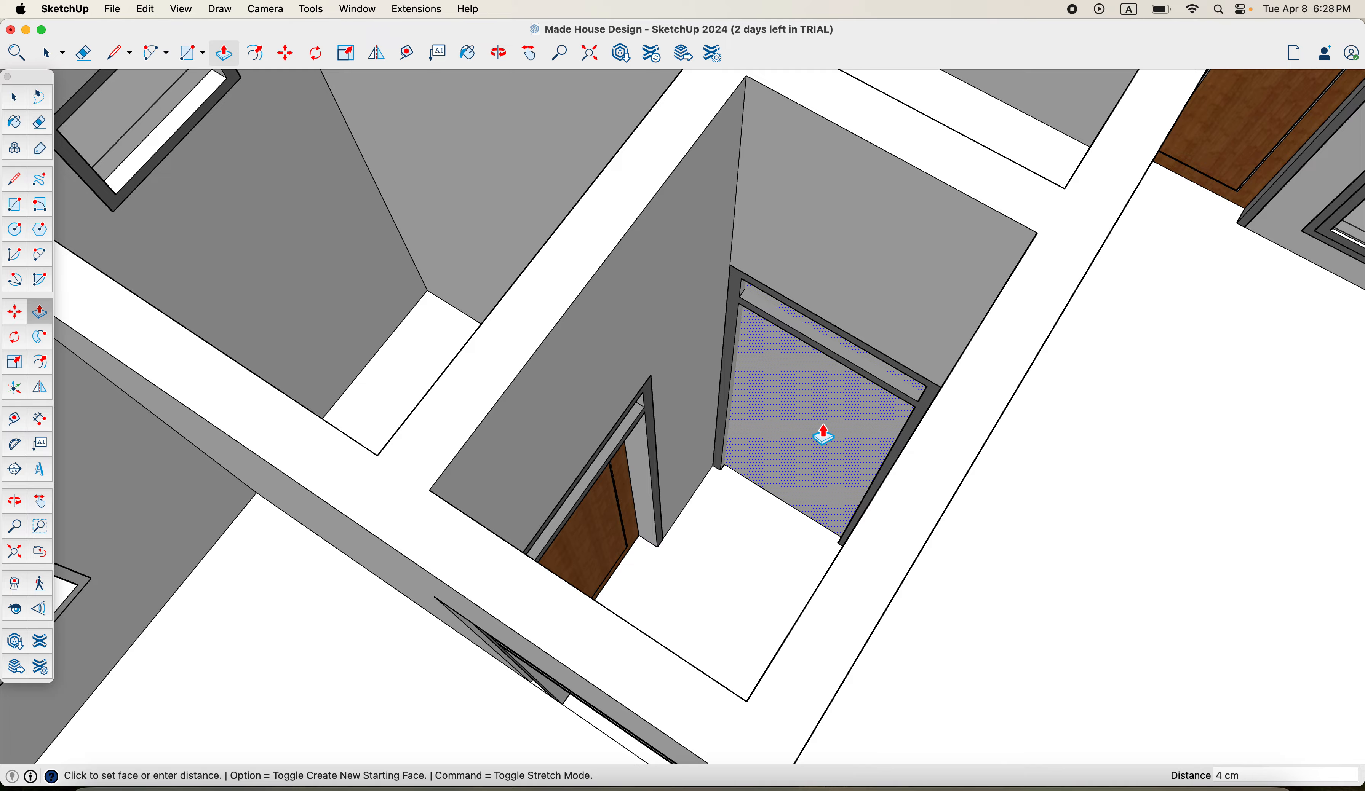
{"action": "key", "text": "Return"}
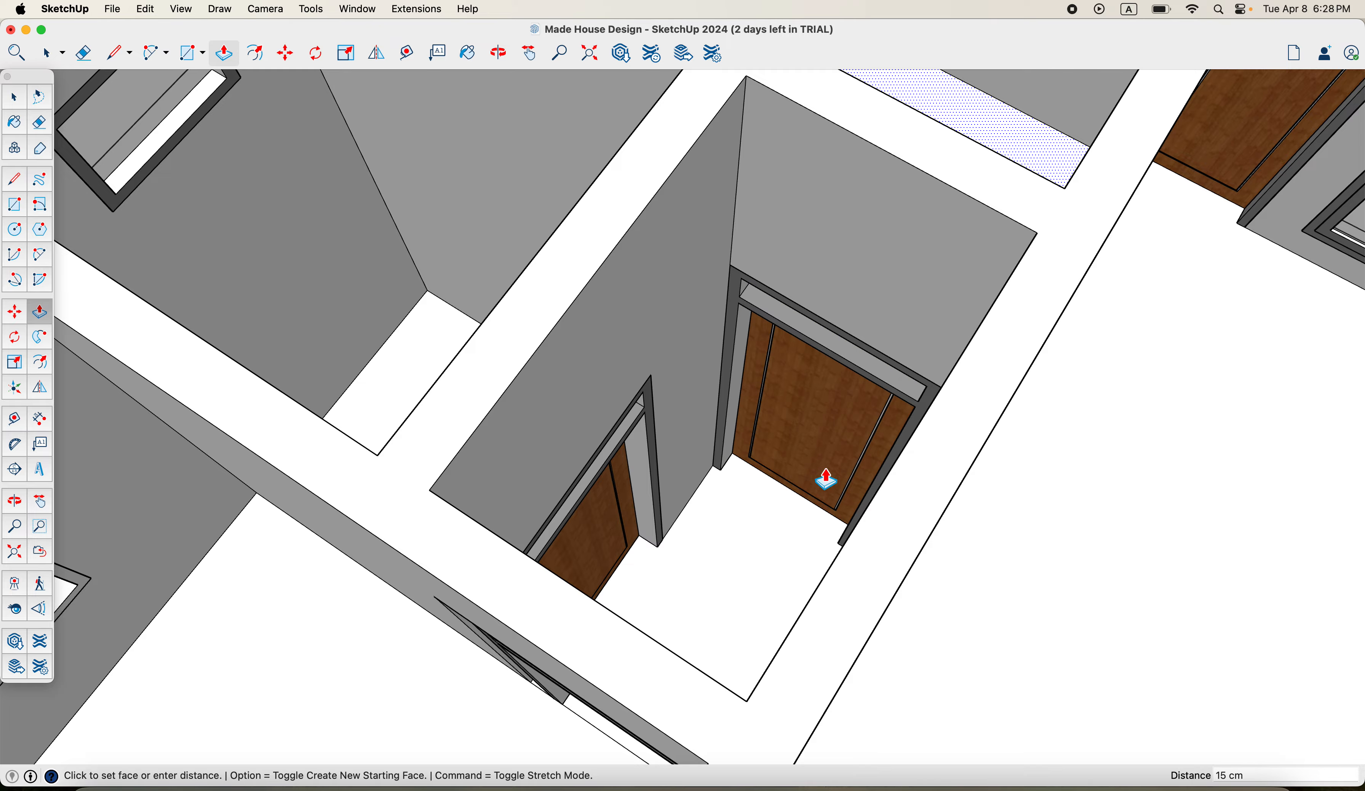
{"action": "scroll", "coordinate": [823, 481], "scroll_direction": "down", "scroll_amount": 5}
{"action": "middle_click_drag", "start_coordinate": [822, 481], "coordinate": [872, 346]}
{"action": "scroll", "coordinate": [782, 542], "scroll_direction": "up", "scroll_amount": 4}
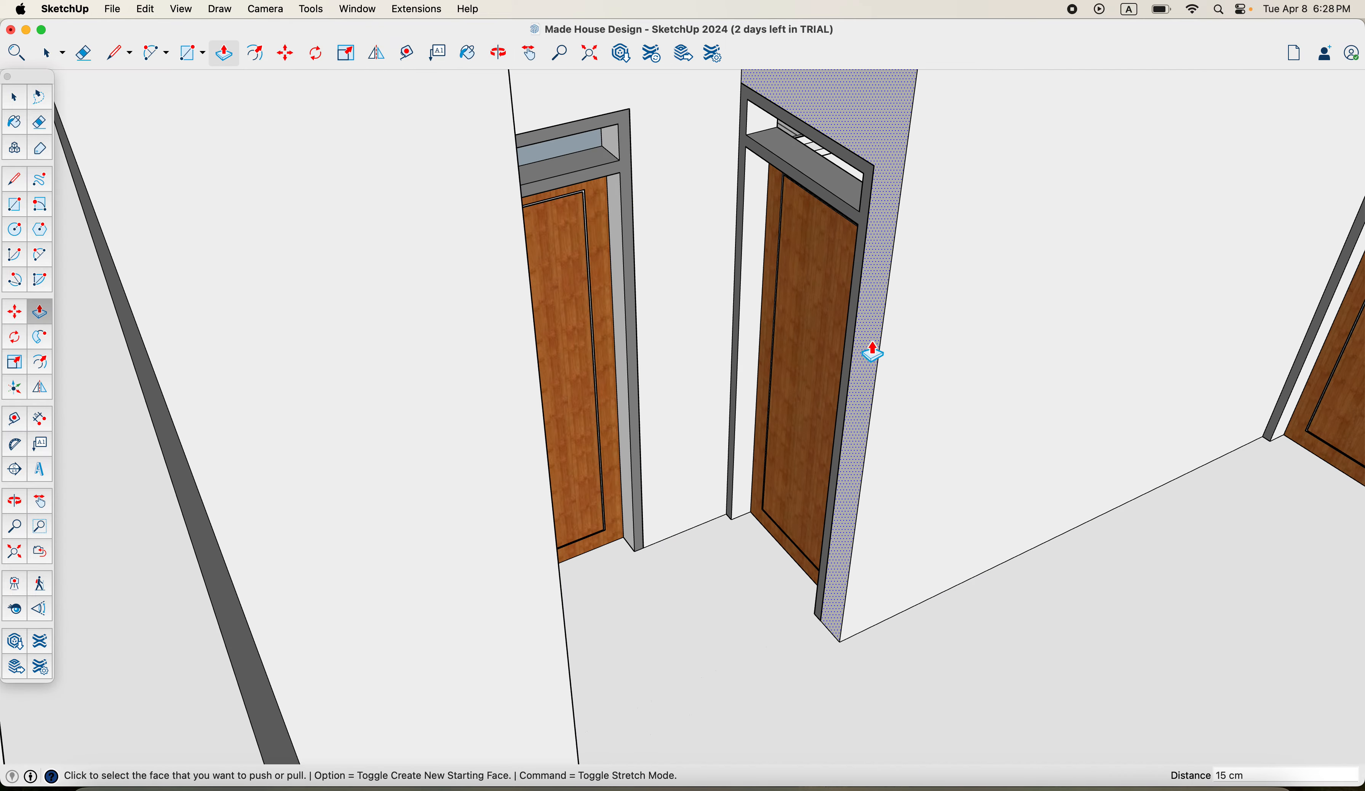
Step: Copy the passage's side-wall door into the middle front room, at the corner end of its back wall
{"action": "scroll", "coordinate": [780, 468], "scroll_direction": "down", "scroll_amount": 5}
{"action": "middle_click_drag", "start_coordinate": [823, 518], "coordinate": [1058, 662]}
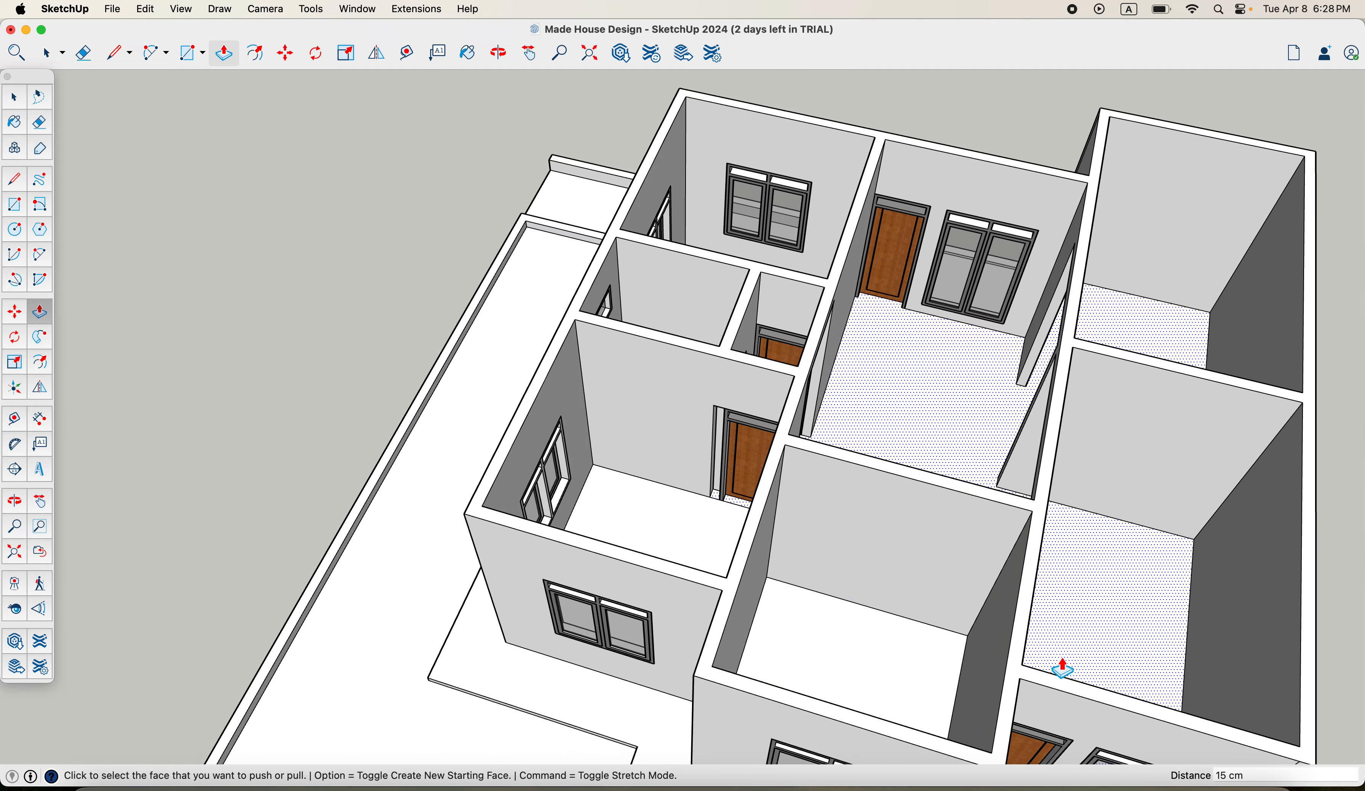
{"action": "left_click_drag", "start_coordinate": [762, 450], "coordinate": [679, 463]}
{"action": "middle_click_drag", "start_coordinate": [677, 463], "coordinate": [510, 486]}
{"action": "scroll", "coordinate": [513, 487], "scroll_direction": "up", "scroll_amount": 3}
{"action": "scroll", "coordinate": [553, 487], "scroll_direction": "down", "scroll_amount": 3}
{"action": "middle_click_drag", "start_coordinate": [621, 492], "coordinate": [831, 513]}
{"action": "middle_click_drag", "start_coordinate": [713, 504], "coordinate": [801, 493]}
{"action": "scroll", "coordinate": [795, 480], "scroll_direction": "up", "scroll_amount": 3}
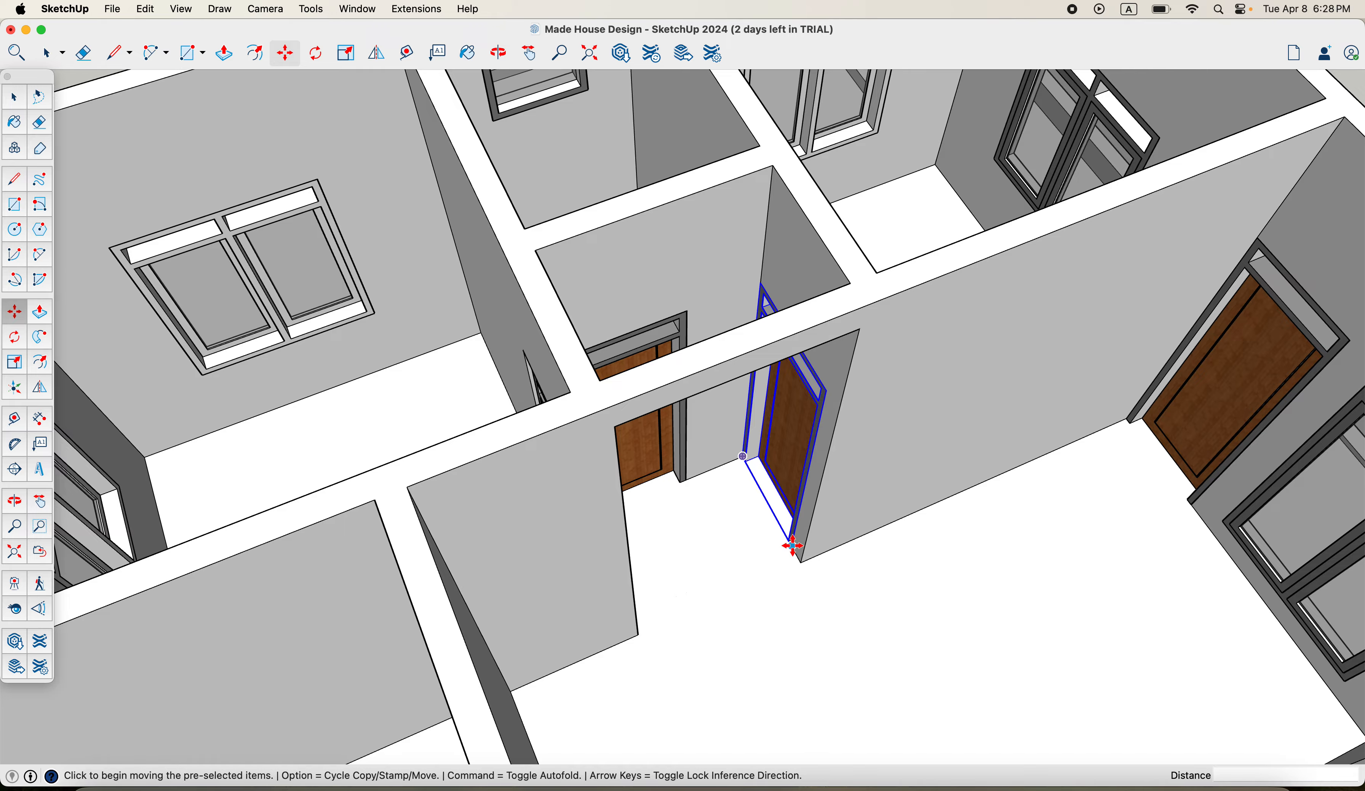
{"action": "scroll", "coordinate": [793, 553], "scroll_direction": "down", "scroll_amount": 5}
{"action": "middle_click_drag", "start_coordinate": [877, 715], "coordinate": [881, 548]}
{"action": "scroll", "coordinate": [859, 585], "scroll_direction": "up", "scroll_amount": 5}
{"action": "scroll", "coordinate": [869, 608], "scroll_direction": "up", "scroll_amount": 5}
{"action": "scroll", "coordinate": [854, 665], "scroll_direction": "up", "scroll_amount": 3}
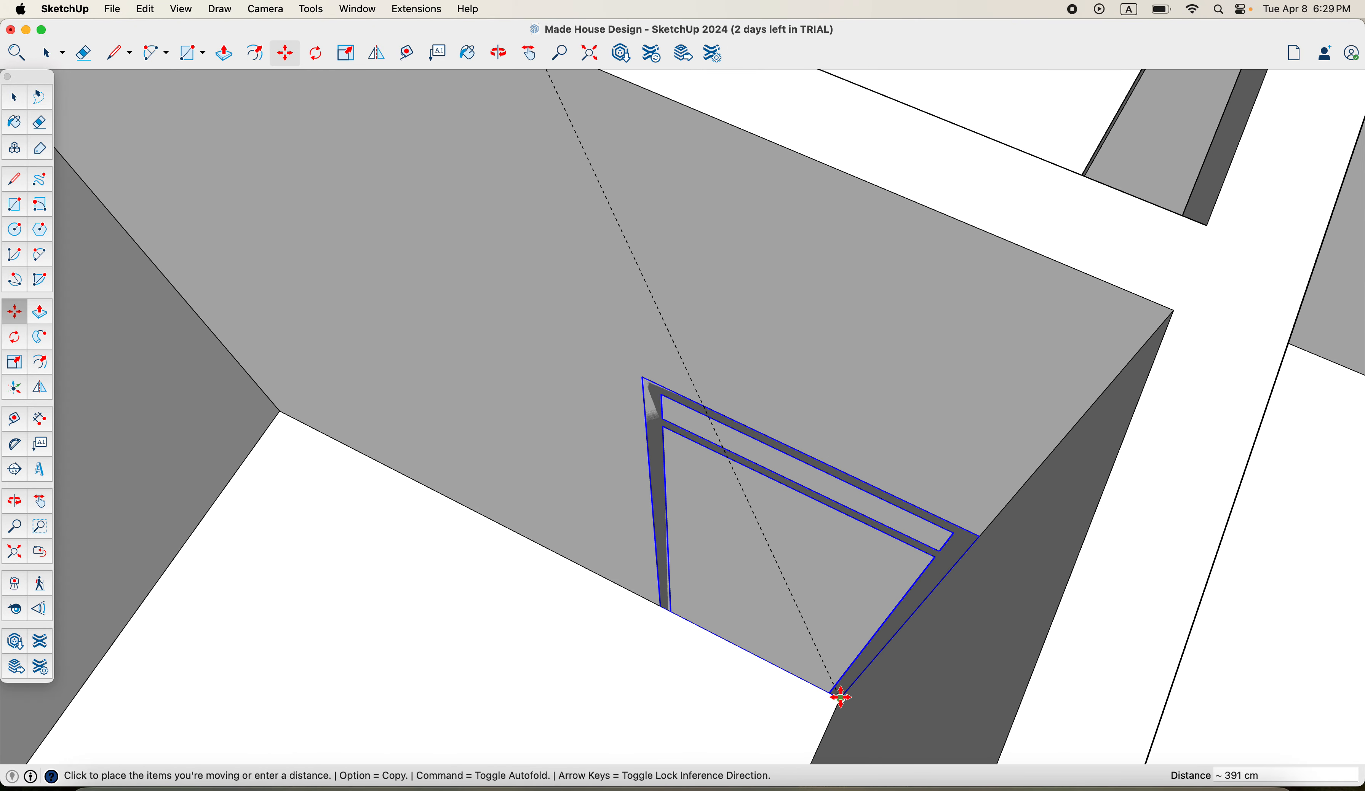
Step: Outline the middle front room's door with an 85 by 235 cm rectangle and push that face 15 cm through the wall
{"action": "middle_click_drag", "start_coordinate": [881, 673], "coordinate": [783, 419]}
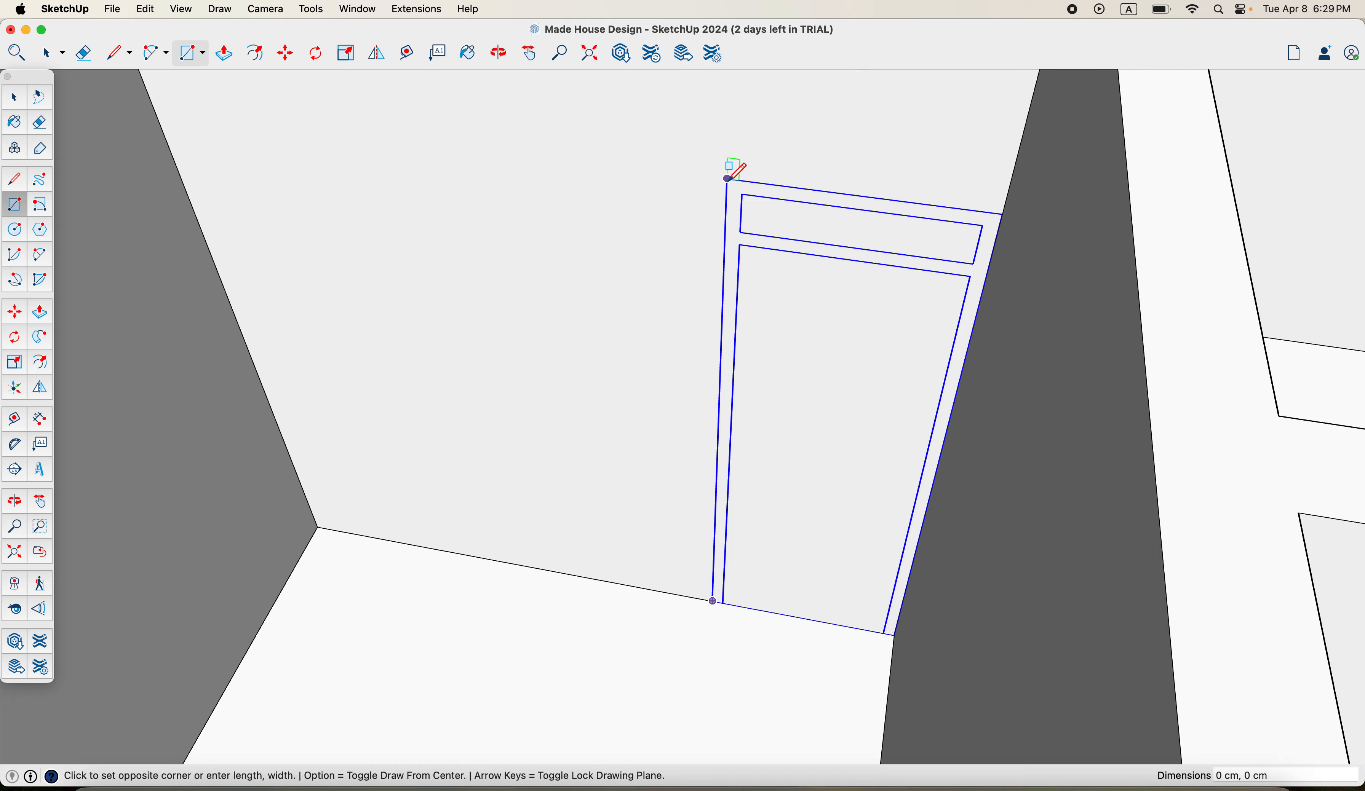
{"action": "middle_click_drag", "start_coordinate": [875, 584], "coordinate": [901, 628]}
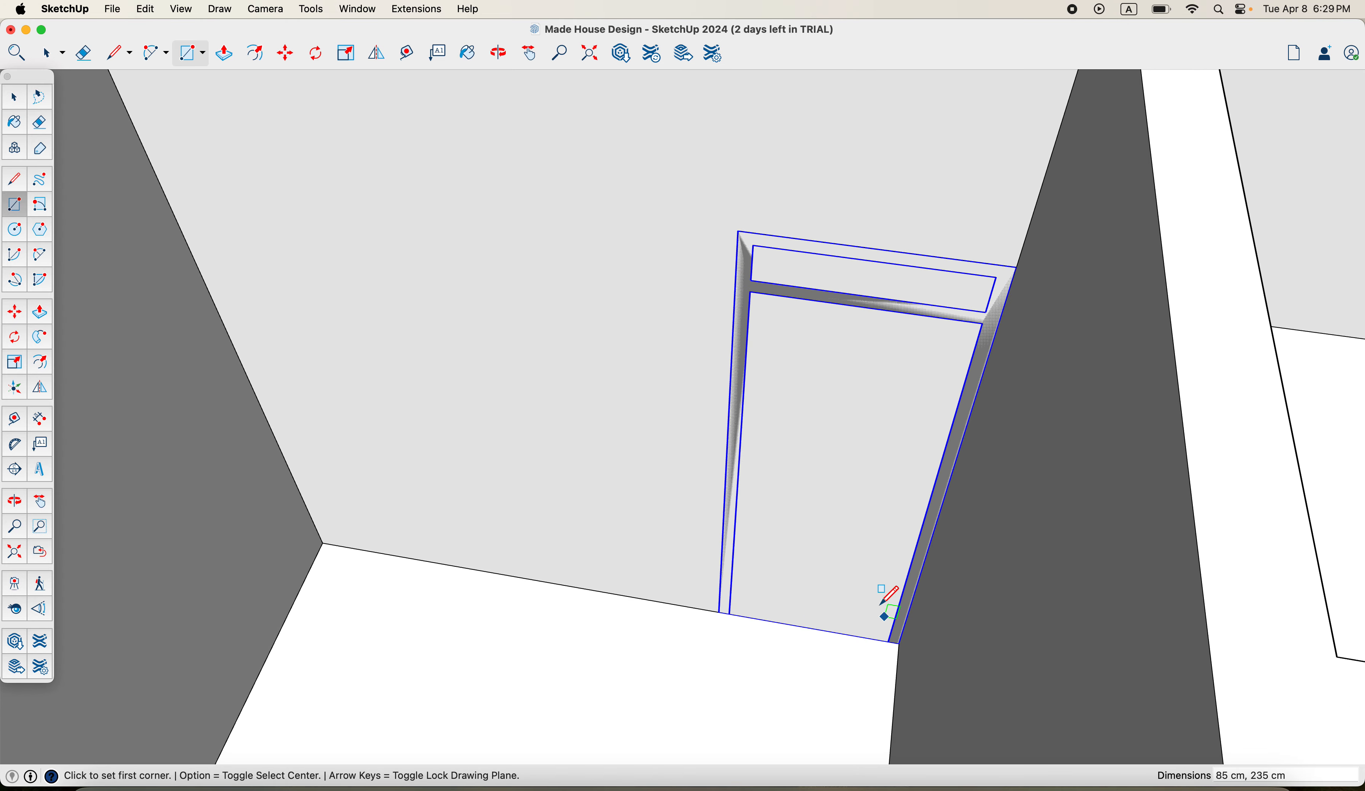
{"action": "key", "text": "p"}
{"action": "left_click", "coordinate": [844, 524]}
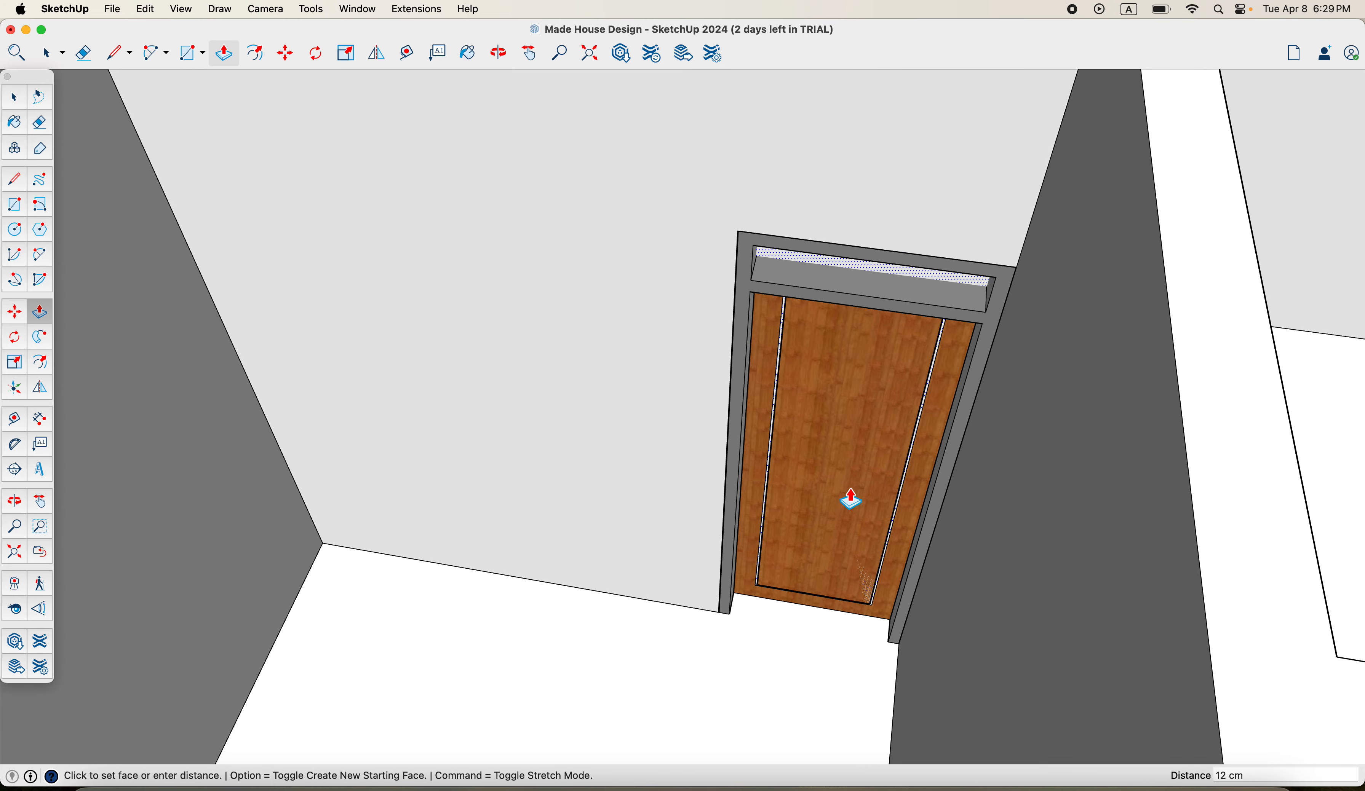
{"action": "left_click", "coordinate": [850, 499]}
{"action": "scroll", "coordinate": [822, 563], "scroll_direction": "down", "scroll_amount": 5}
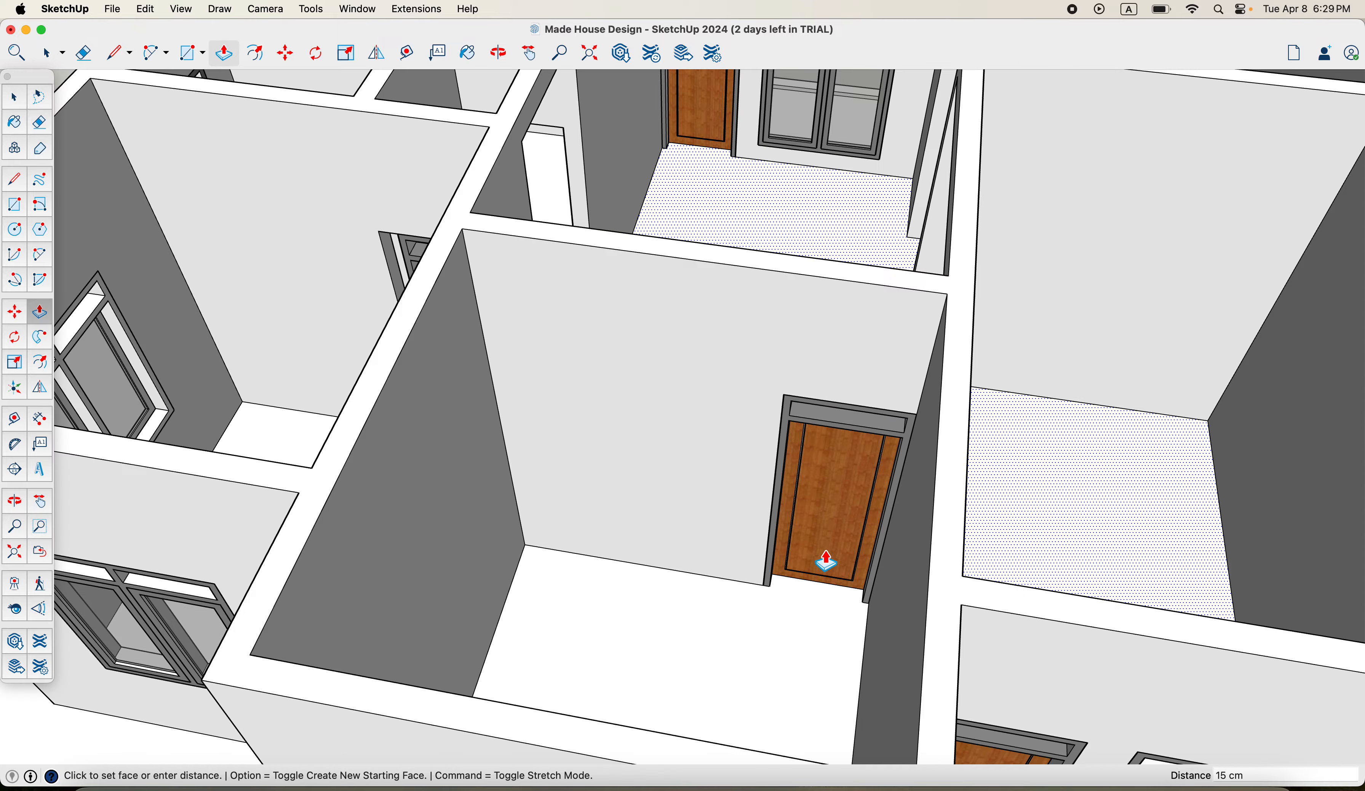
Step: Examine the placed doors and windows inside the rooms and along the outer walls from several sides of the house
{"action": "middle_click_drag", "start_coordinate": [822, 578], "coordinate": [993, 572]}
{"action": "scroll", "coordinate": [795, 624], "scroll_direction": "down", "scroll_amount": 2}
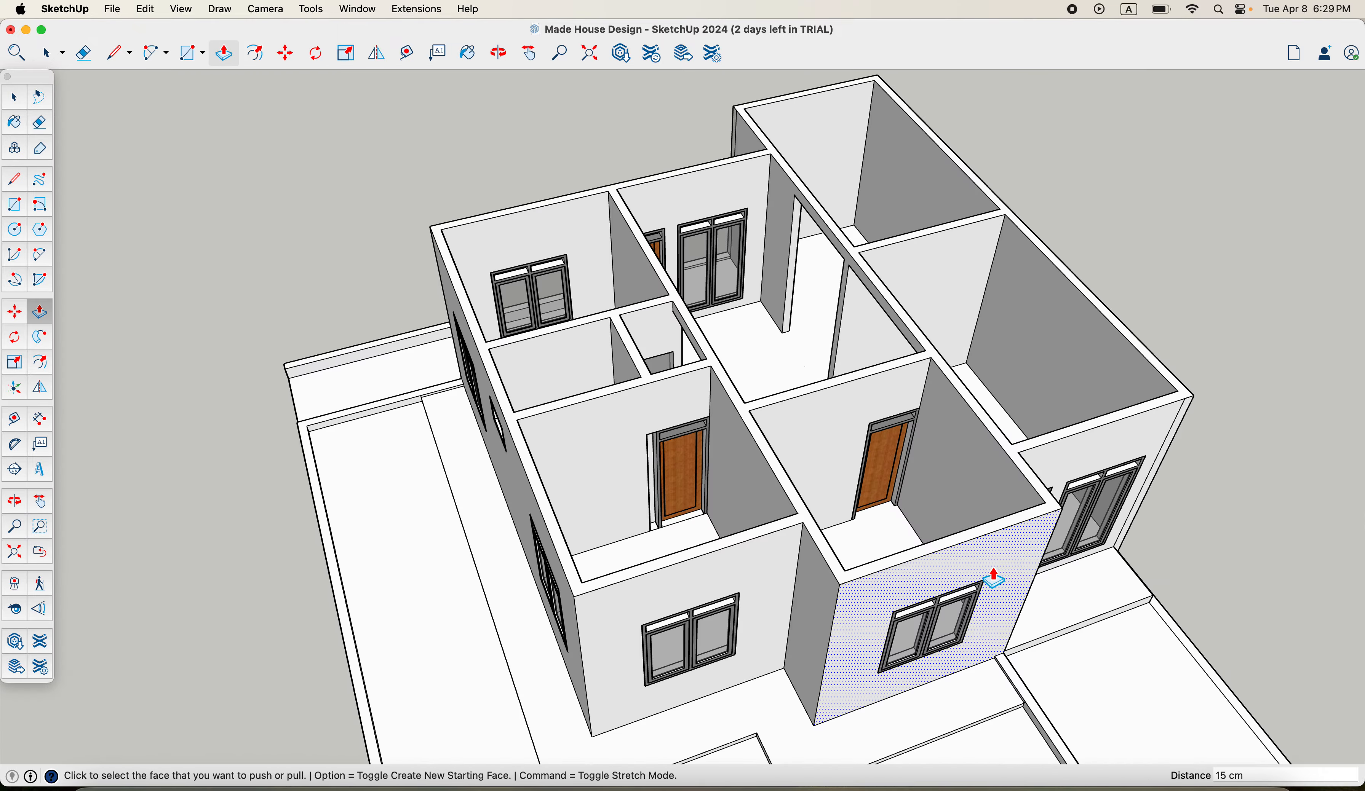
{"action": "scroll", "coordinate": [950, 479], "scroll_direction": "up", "scroll_amount": 5}
{"action": "scroll", "coordinate": [838, 555], "scroll_direction": "down", "scroll_amount": 5}
{"action": "middle_click_drag", "start_coordinate": [838, 554], "coordinate": [782, 491]}
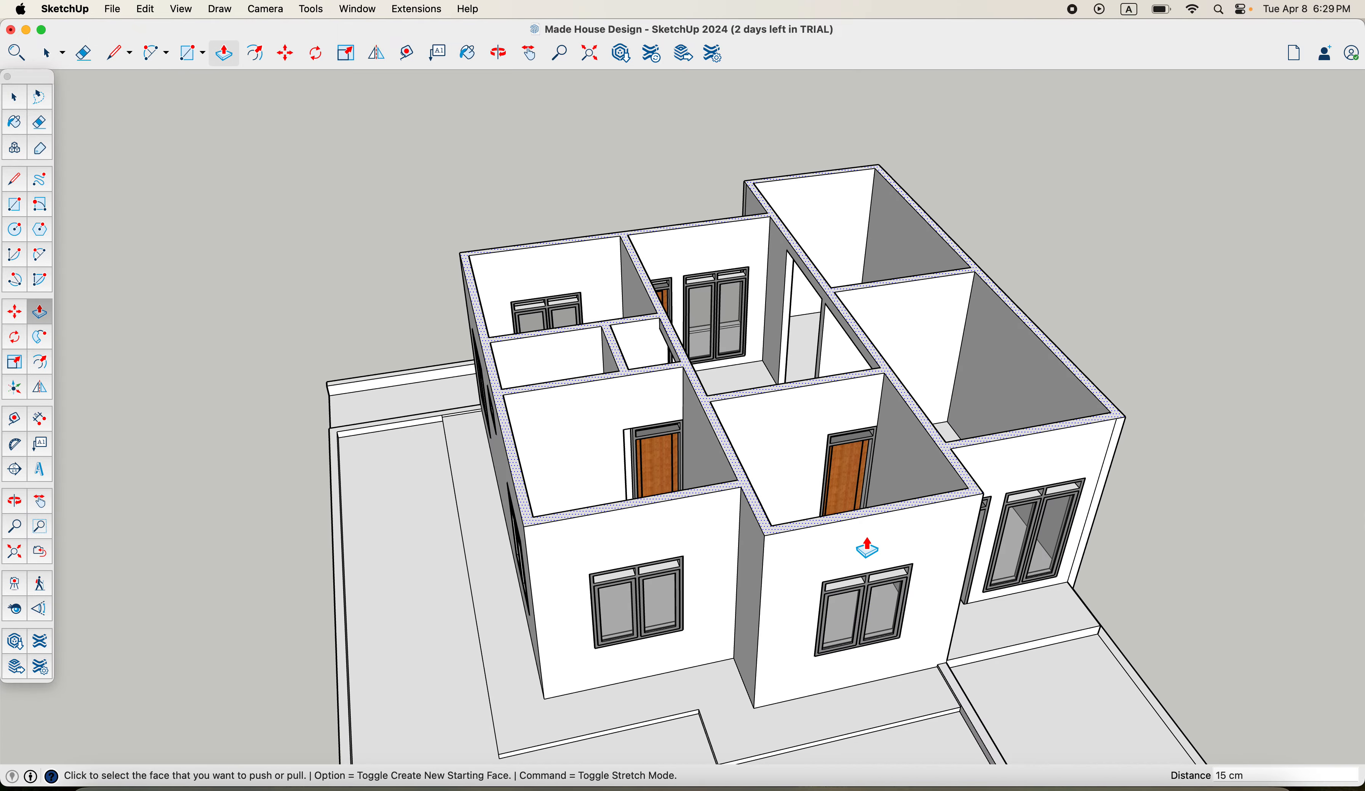
{"action": "middle_click_drag", "start_coordinate": [944, 552], "coordinate": [999, 609]}
{"action": "middle_click_drag", "start_coordinate": [656, 558], "coordinate": [638, 428]}
{"action": "scroll", "coordinate": [708, 509], "scroll_direction": "up", "scroll_amount": 5}
{"action": "scroll", "coordinate": [689, 600], "scroll_direction": "up", "scroll_amount": 3}
{"action": "scroll", "coordinate": [801, 579], "scroll_direction": "up", "scroll_amount": 2}
{"action": "scroll", "coordinate": [846, 463], "scroll_direction": "down", "scroll_amount": 4}
{"action": "middle_click_drag", "start_coordinate": [847, 463], "coordinate": [624, 488]}
{"action": "scroll", "coordinate": [630, 487], "scroll_direction": "up", "scroll_amount": 2}
{"action": "scroll", "coordinate": [832, 509], "scroll_direction": "down", "scroll_amount": 2}
{"action": "middle_click_drag", "start_coordinate": [839, 510], "coordinate": [684, 521]}
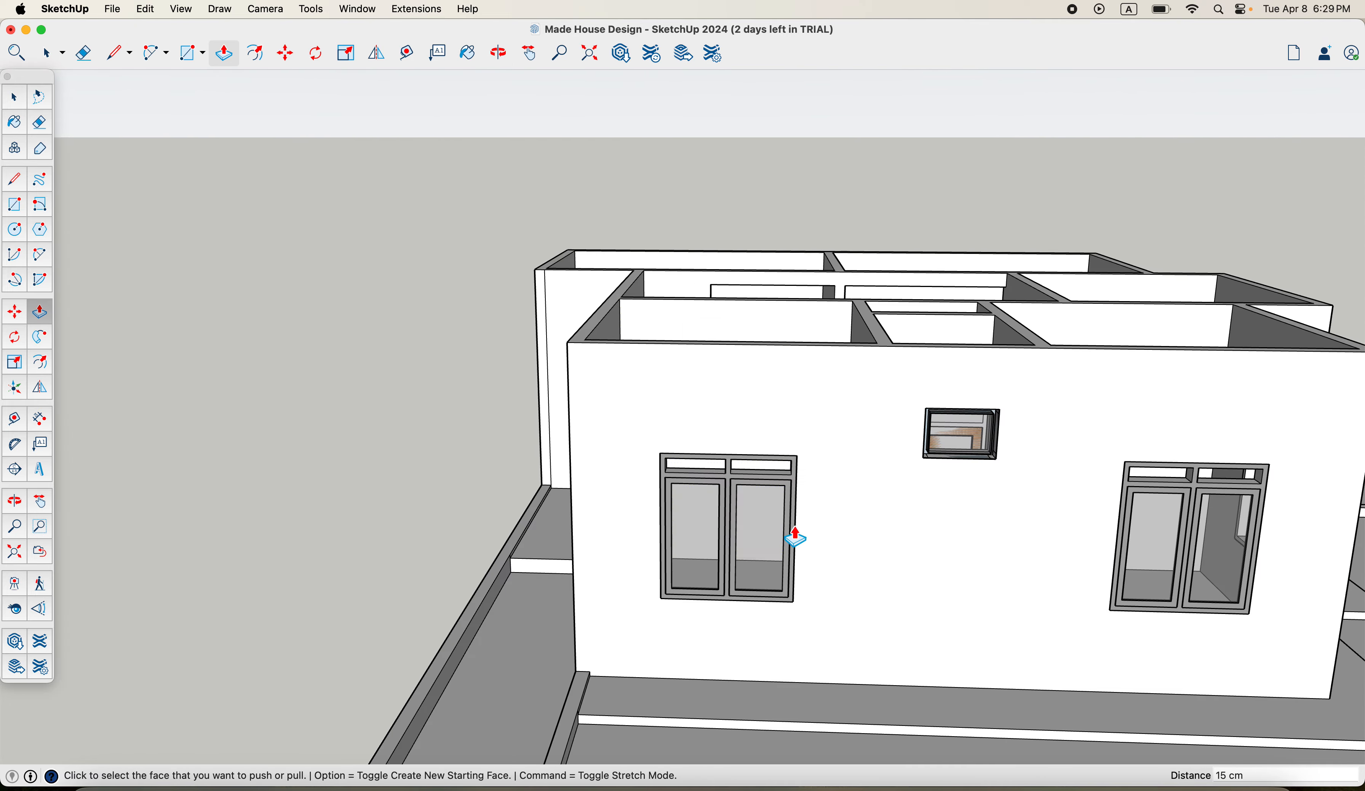
{"action": "scroll", "coordinate": [792, 537], "scroll_direction": "down", "scroll_amount": 2}
{"action": "middle_click_drag", "start_coordinate": [792, 537], "coordinate": [686, 534]}
{"action": "scroll", "coordinate": [686, 533], "scroll_direction": "down", "scroll_amount": 4}
{"action": "middle_click_drag", "start_coordinate": [934, 545], "coordinate": [749, 555]}
{"action": "middle_click_drag", "start_coordinate": [956, 572], "coordinate": [664, 573]}
{"action": "scroll", "coordinate": [822, 570], "scroll_direction": "down", "scroll_amount": 2}
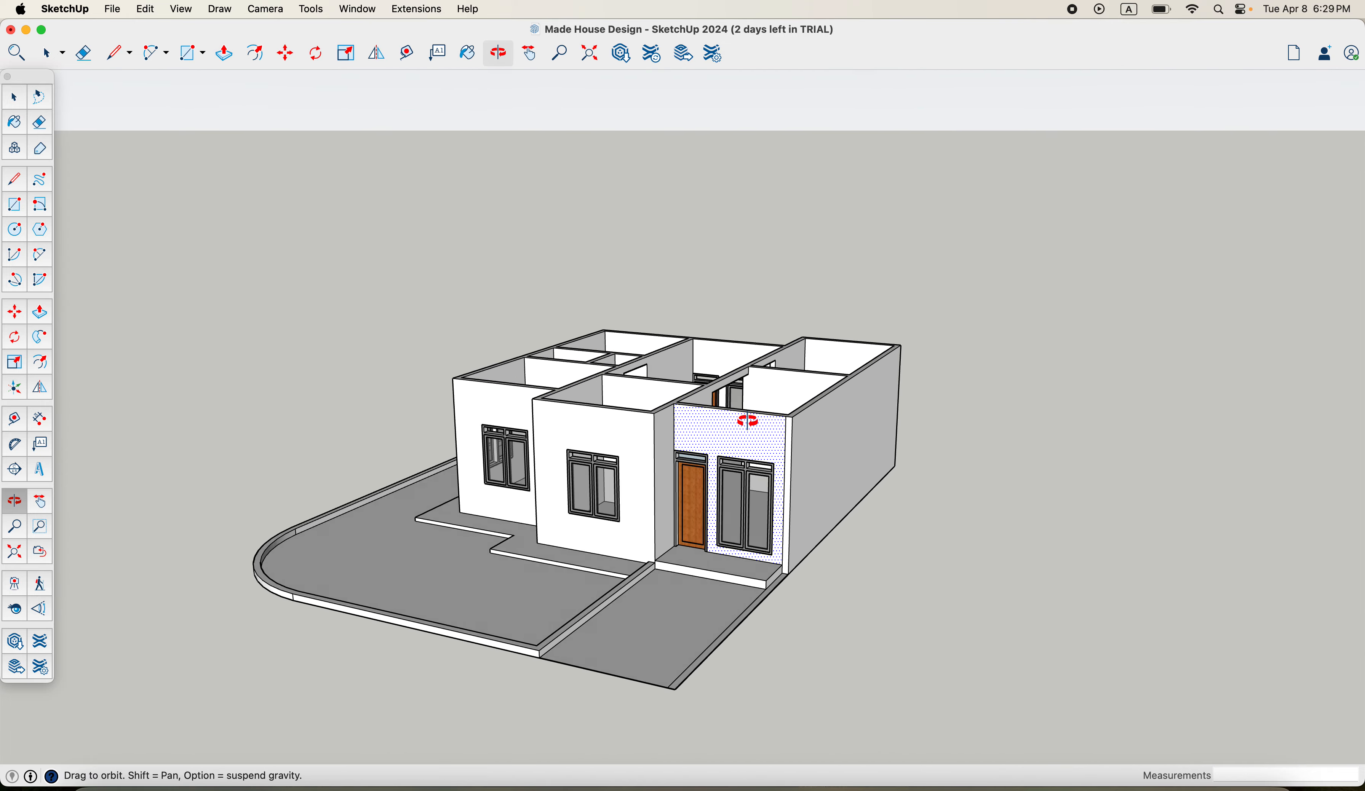